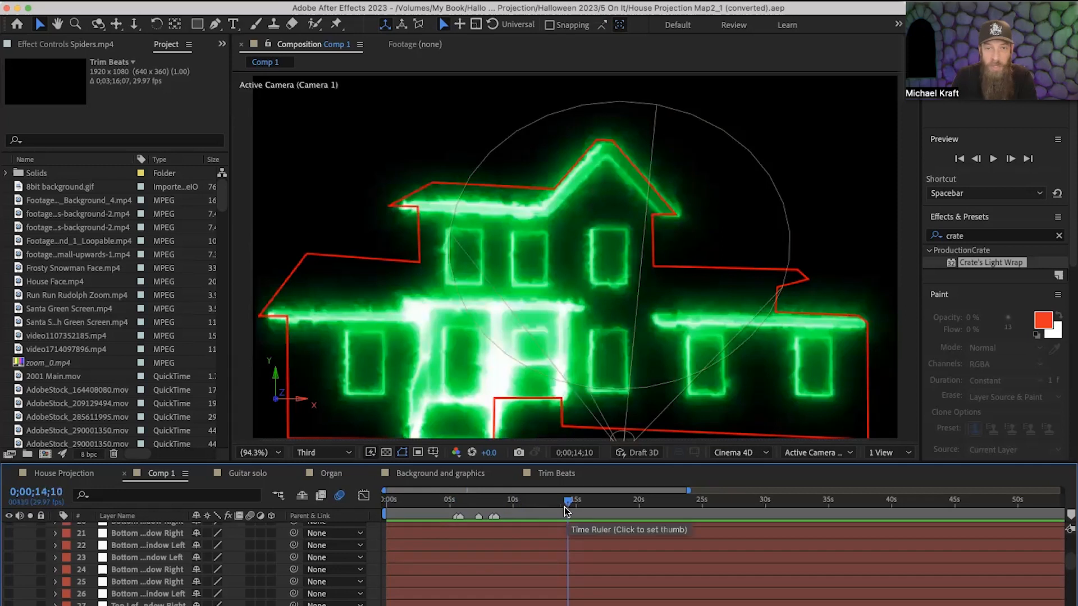
Fit Comp 1's whole duration in the timeline and scrub through the glowing house trim animation back to about 0;00;02;20.
drag(564, 507, 1076, 504)
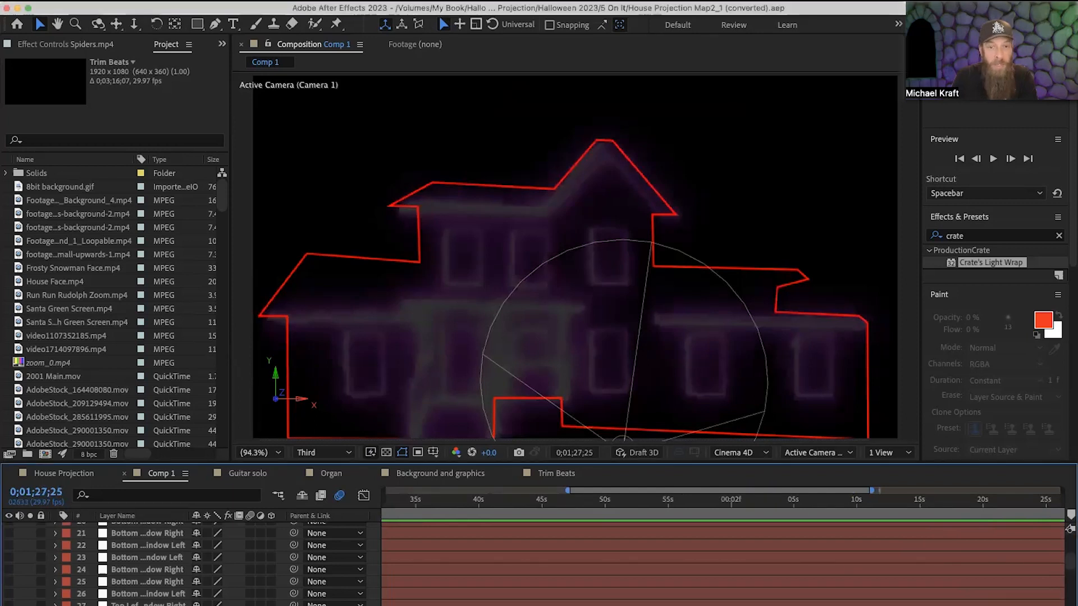
drag(872, 491, 1062, 491)
drag(567, 490, 384, 490)
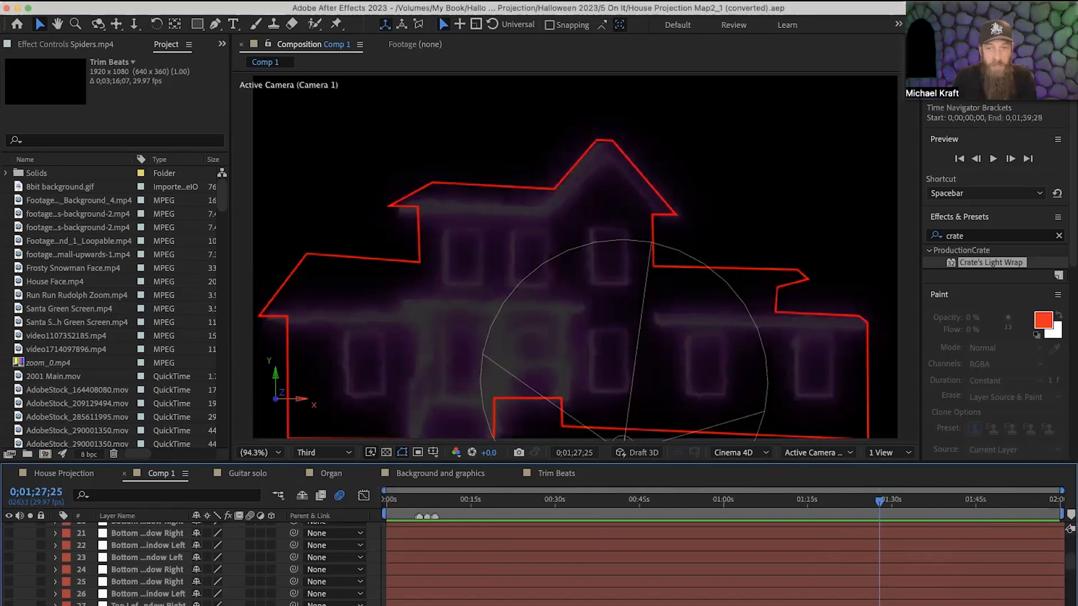
drag(879, 503, 402, 562)
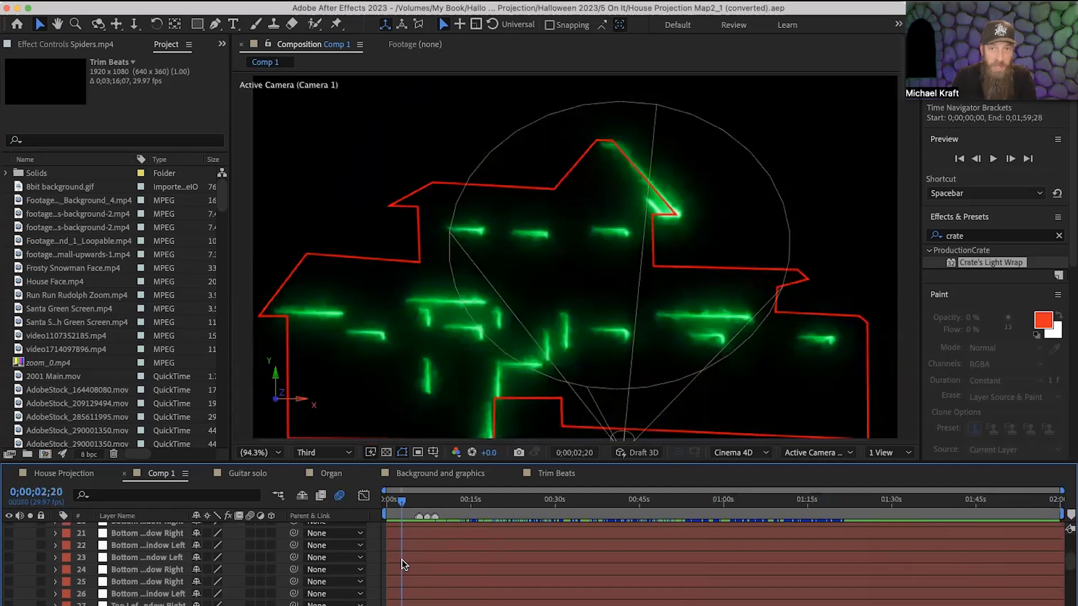
Find the Ghostbuster Trim layer, zoom the timeline to the first 22 seconds and scrub its trim animation to about 0;00;06;06.
scroll(439, 566, down, 5)
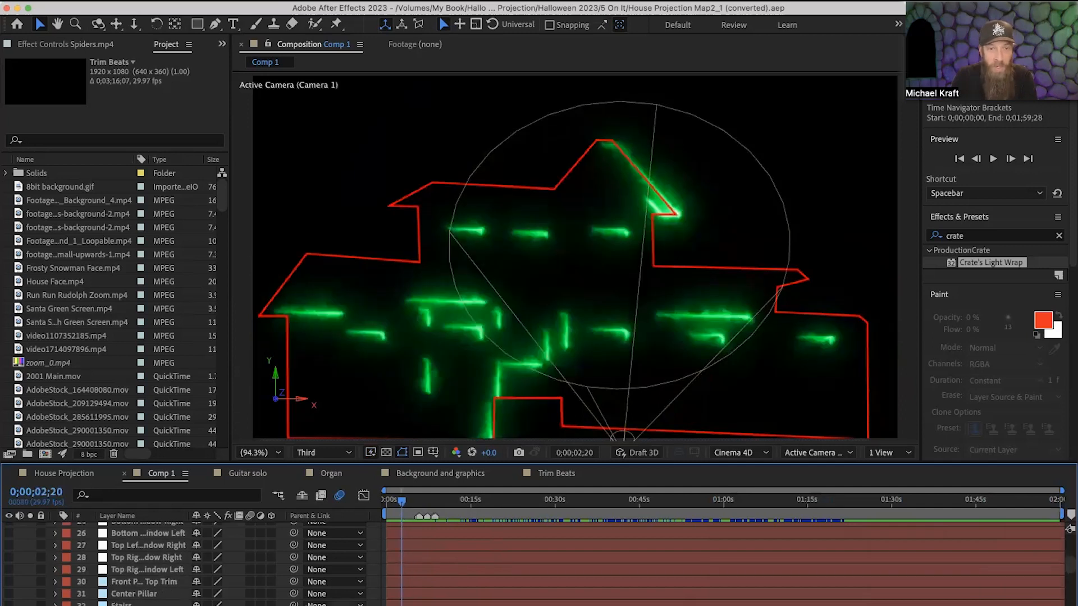
scroll(439, 565, down, 5)
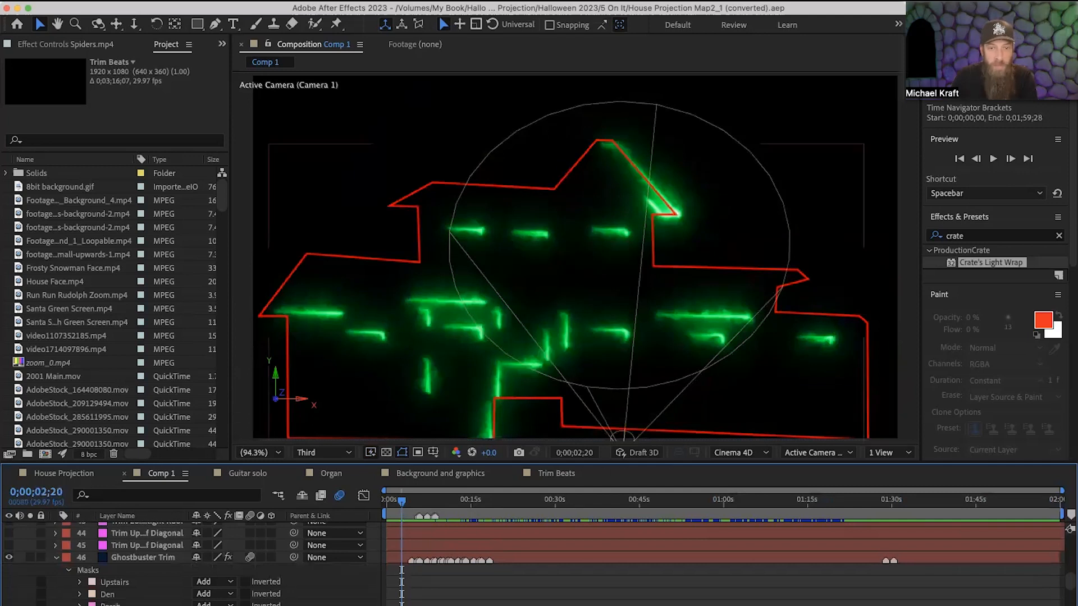
mouse_move(1061, 491)
mouse_down()
mouse_move(517, 490)
mouse_move(484, 508)
mouse_move(603, 540)
mouse_move(547, 541)
mouse_move(717, 556)
mouse_up()
drag(717, 556, 720, 556)
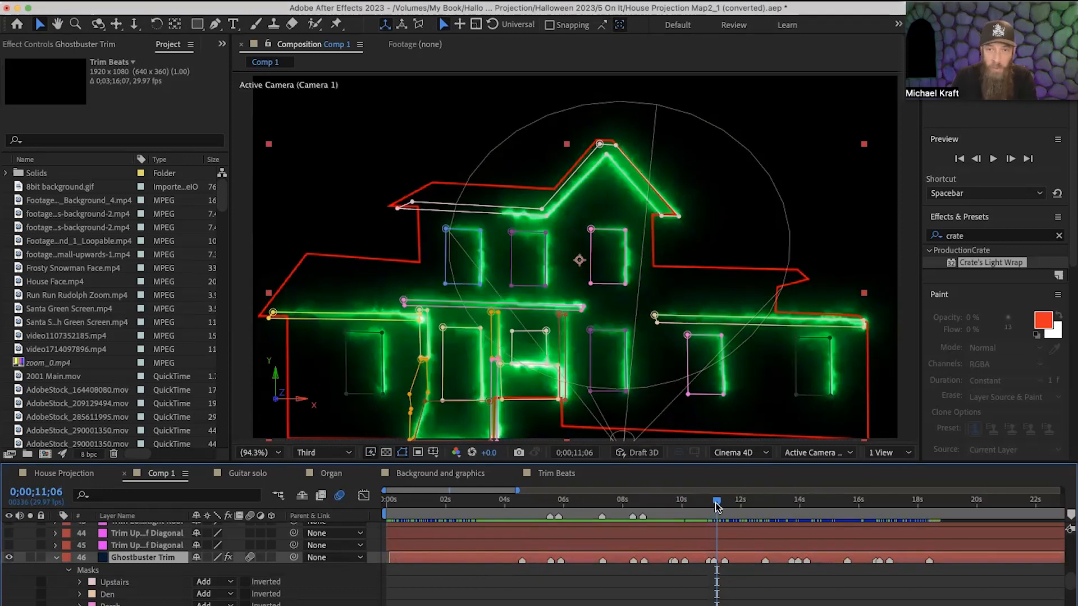
drag(716, 502, 572, 539)
Set the Saber effect's preset on the Ghostbuster Trim layer to Arc Reactor.
scroll(170, 595, down, 6)
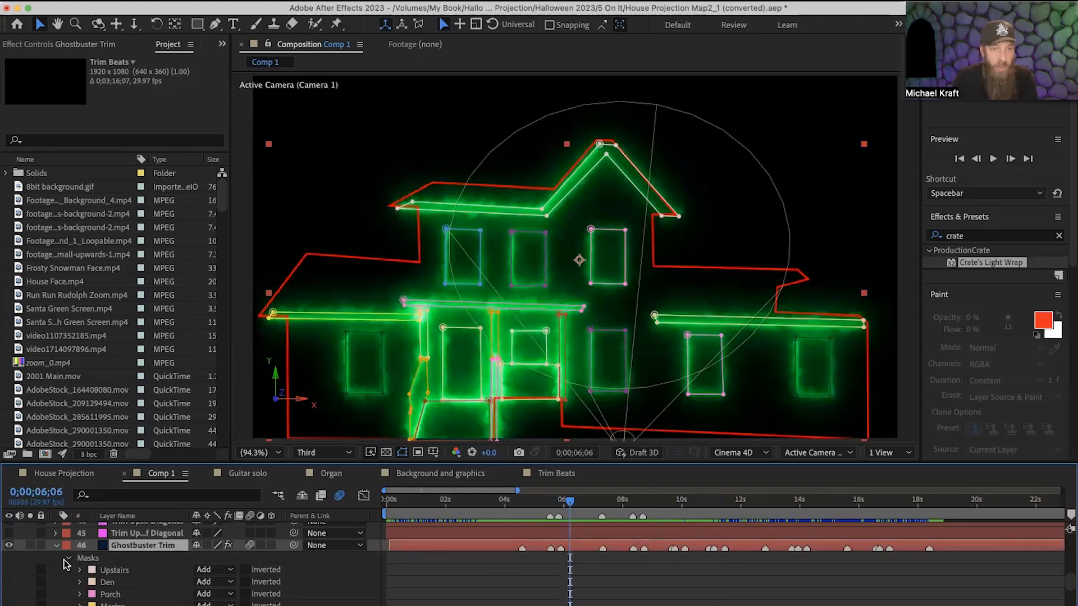
scroll(84, 576, down, 5)
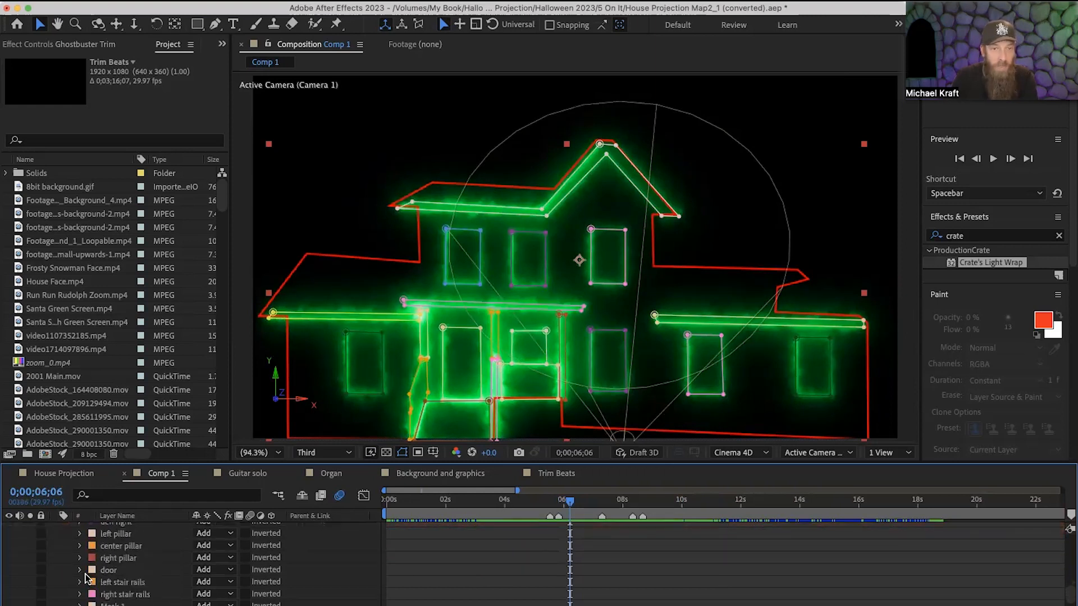
scroll(140, 598, down, 2)
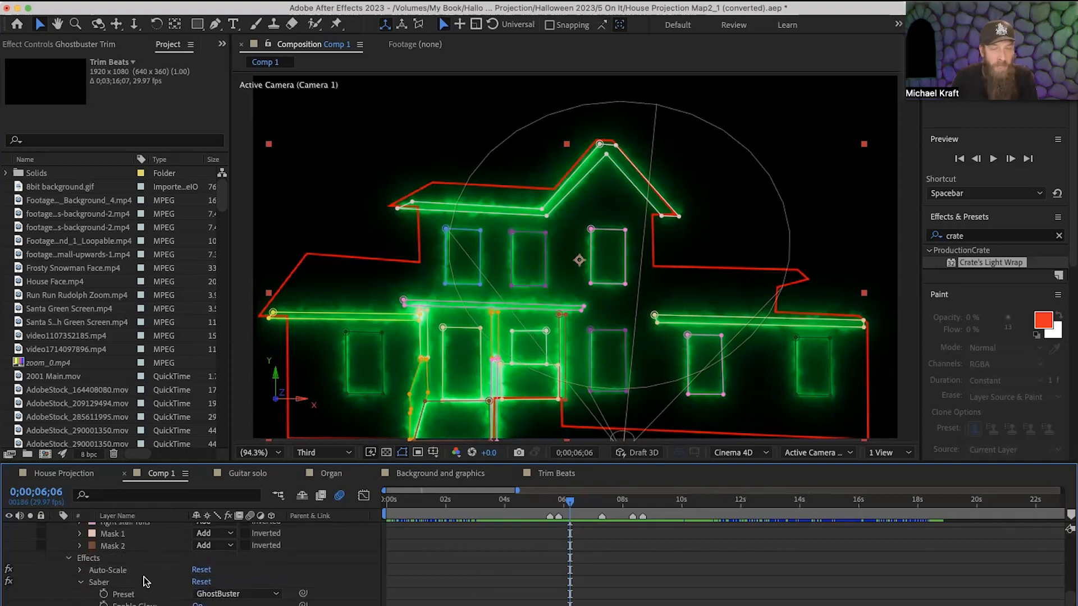
scroll(129, 580, down, 2)
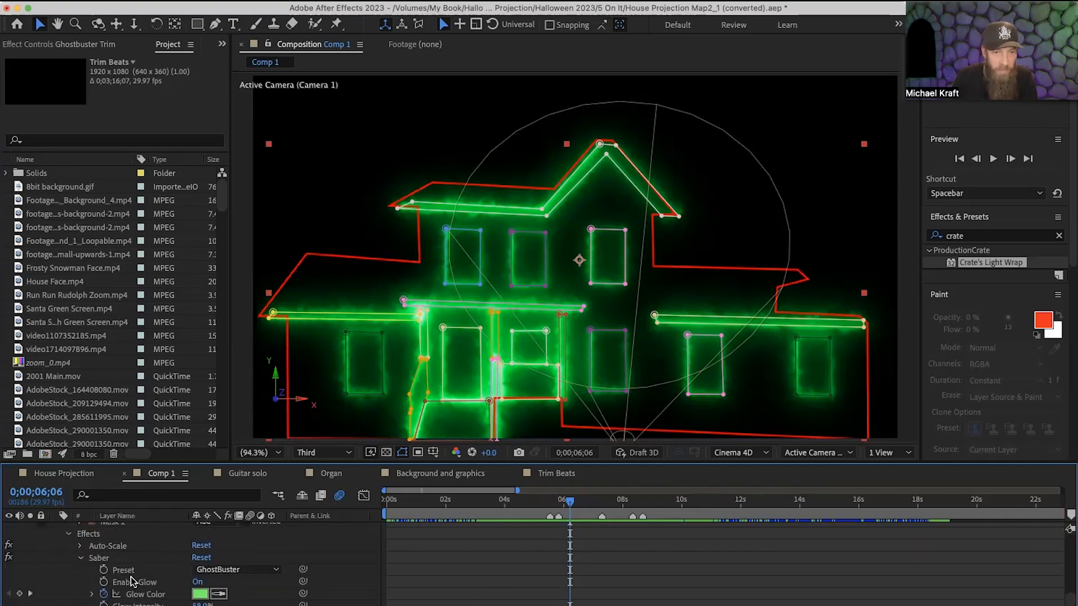
click(102, 559)
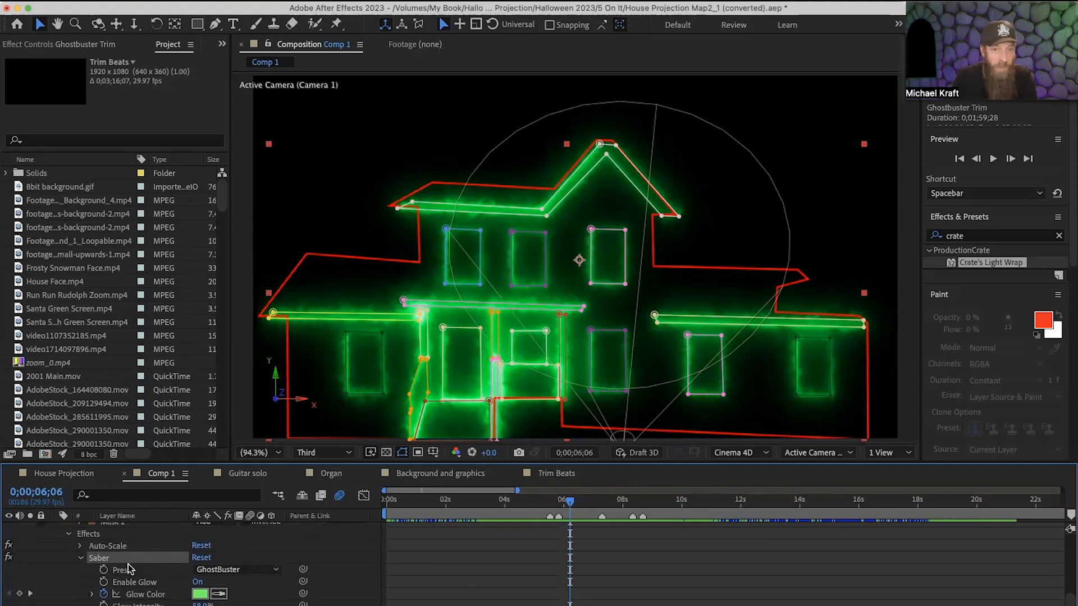
click(221, 569)
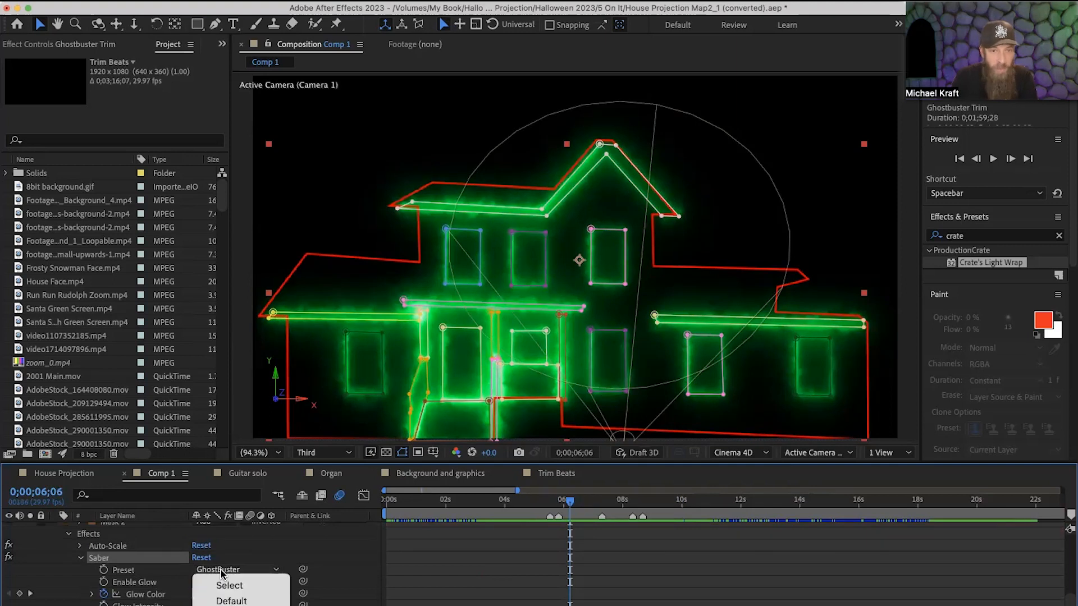
click(231, 605)
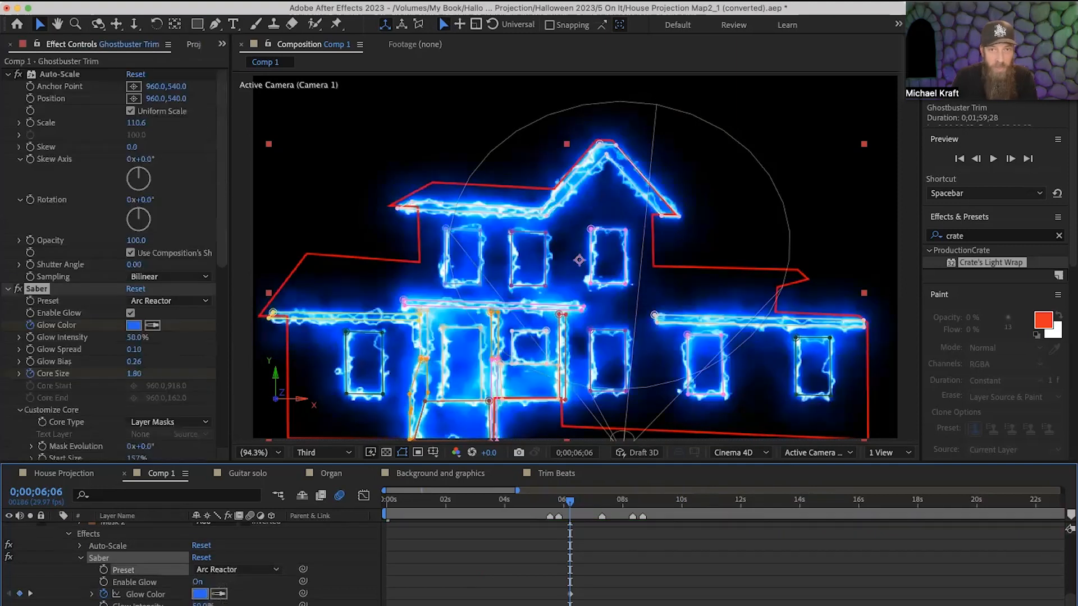
Try the Burning preset on the Saber effect, and switch the preset back to GhostBuster.
click(231, 569)
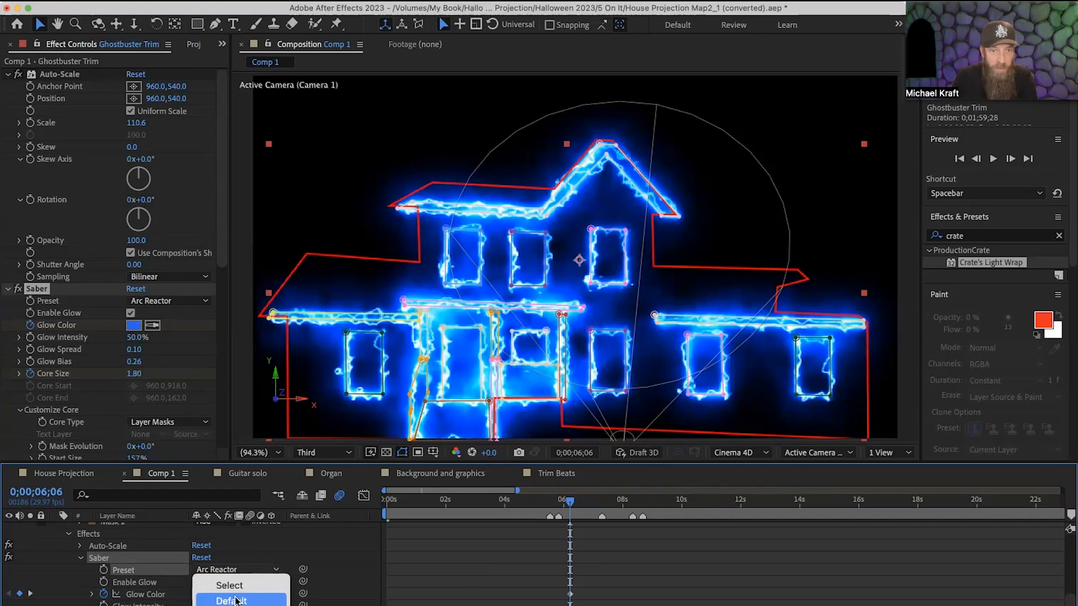
click(231, 605)
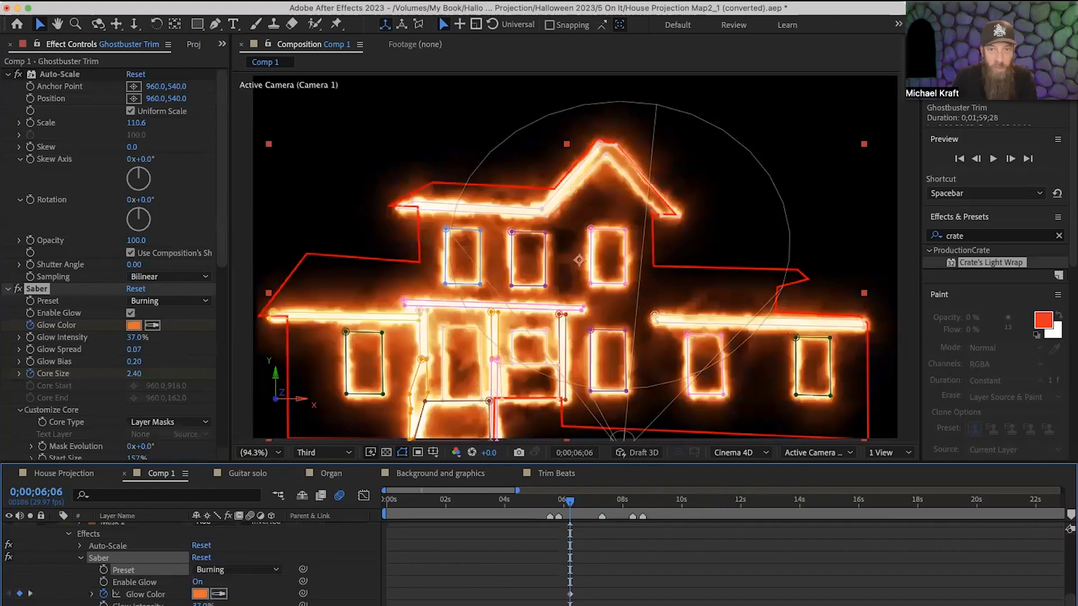
click(239, 570)
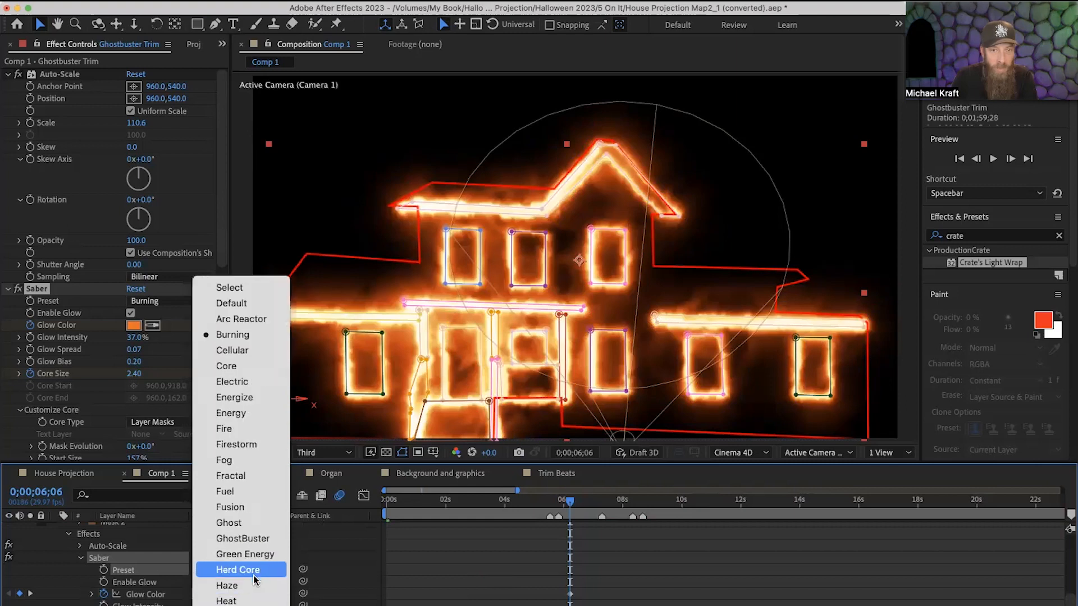
click(246, 538)
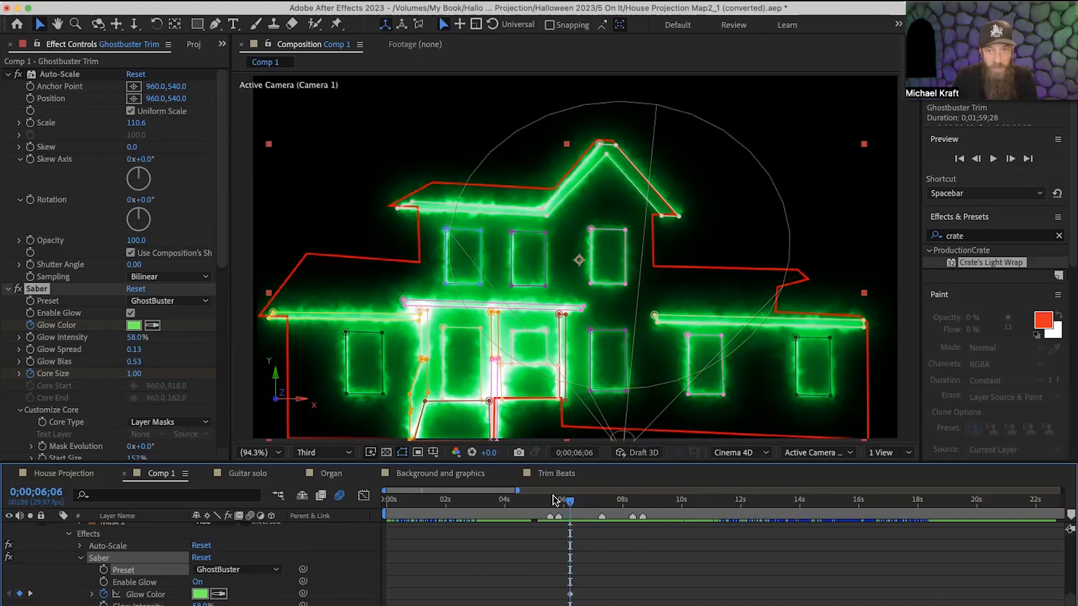
Scrub Comp 1 onward to the green spotlight with the insect silhouette at about 0;00;21;28.
mouse_move(567, 503)
mouse_down()
mouse_move(545, 513)
mouse_move(568, 517)
mouse_up()
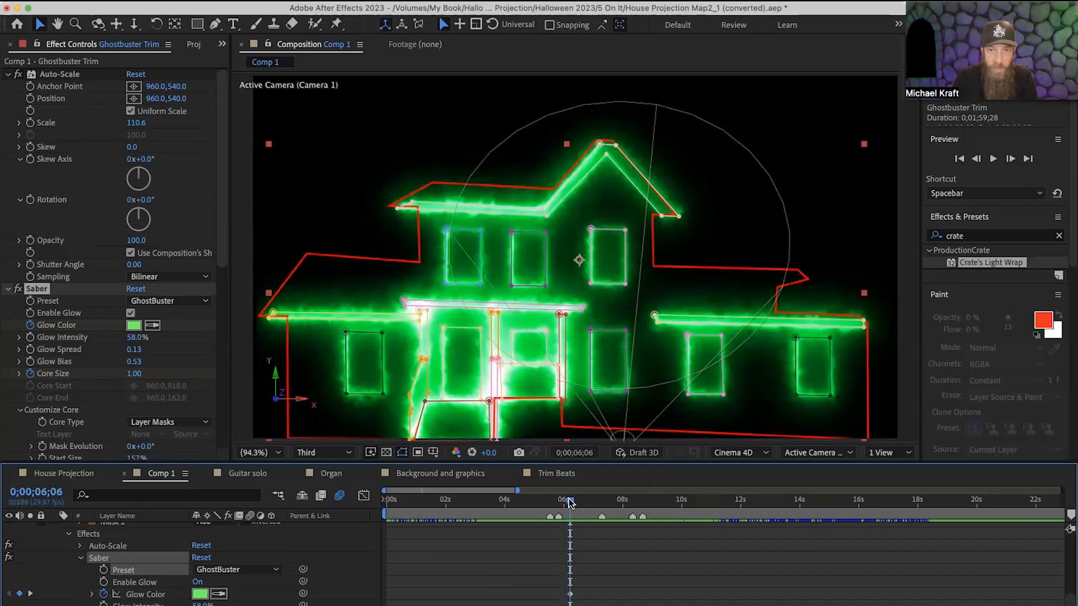
drag(569, 501, 1017, 545)
click(633, 533)
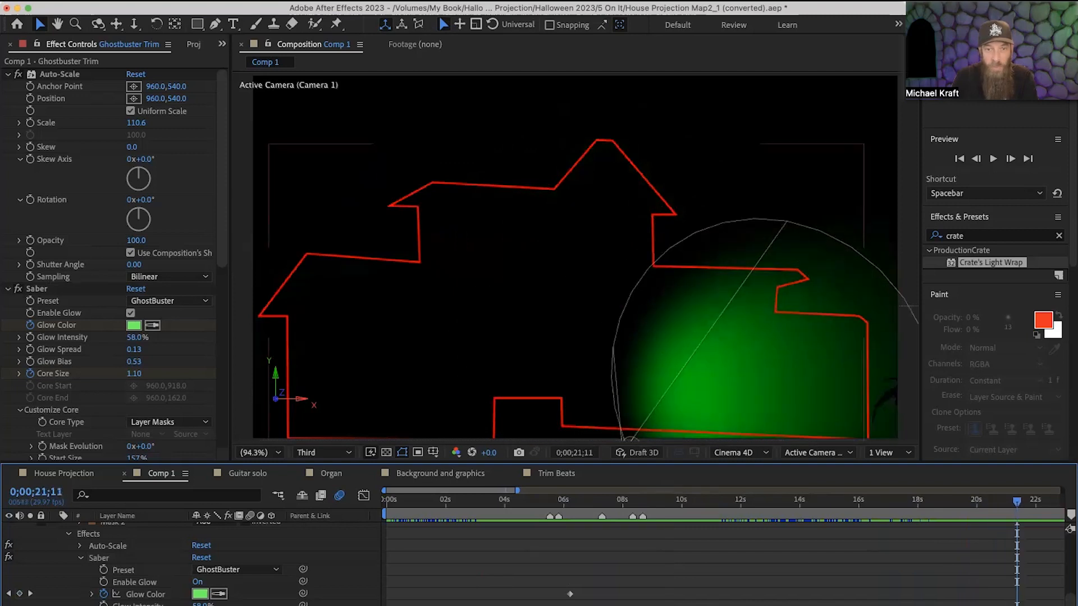
scroll(724, 555, right, 10)
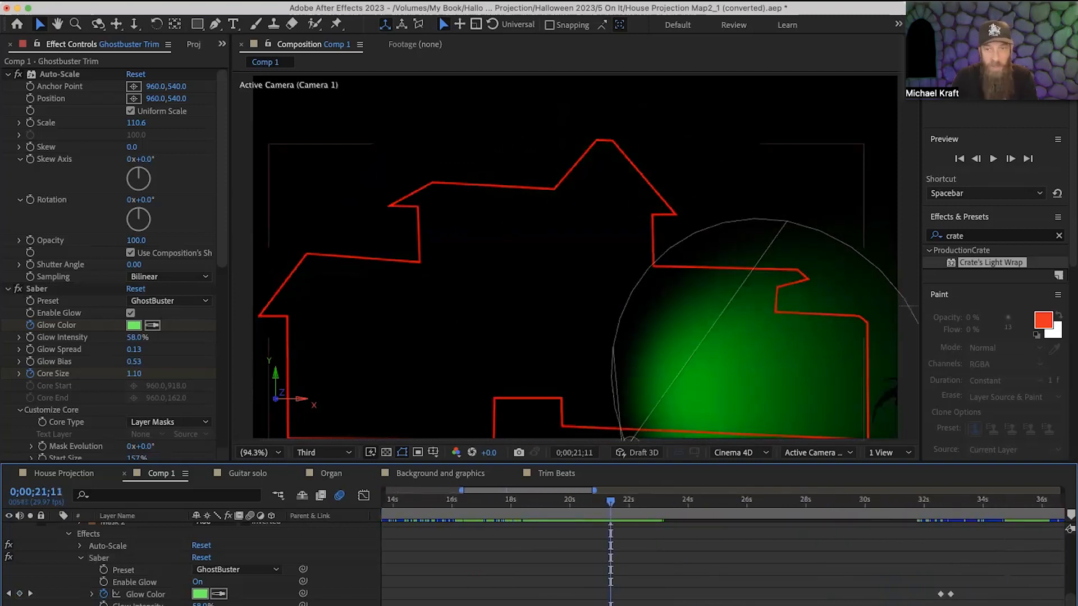
click(610, 502)
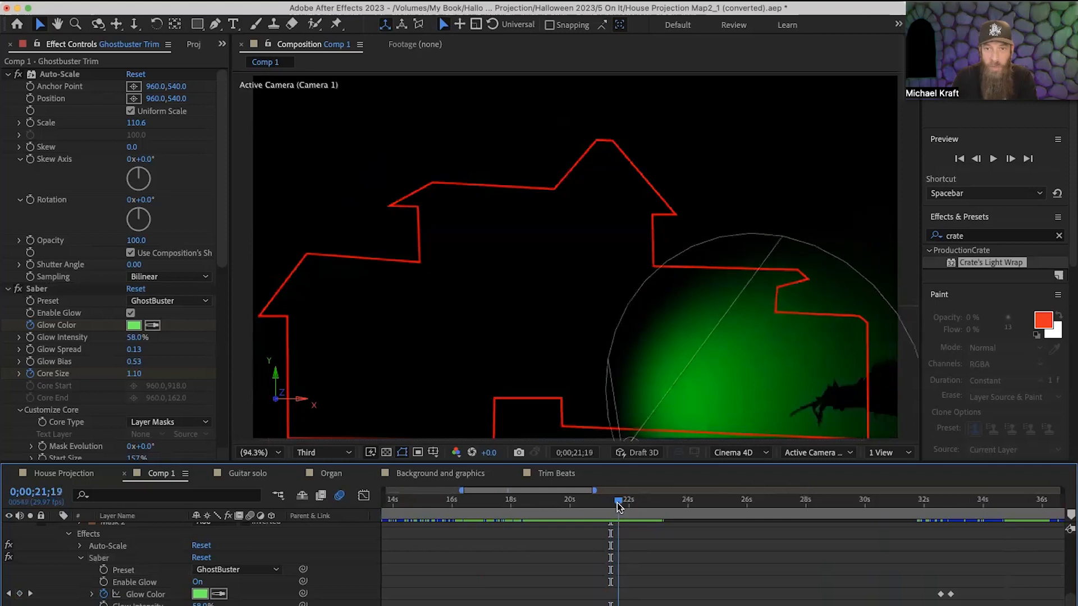
drag(610, 508, 627, 509)
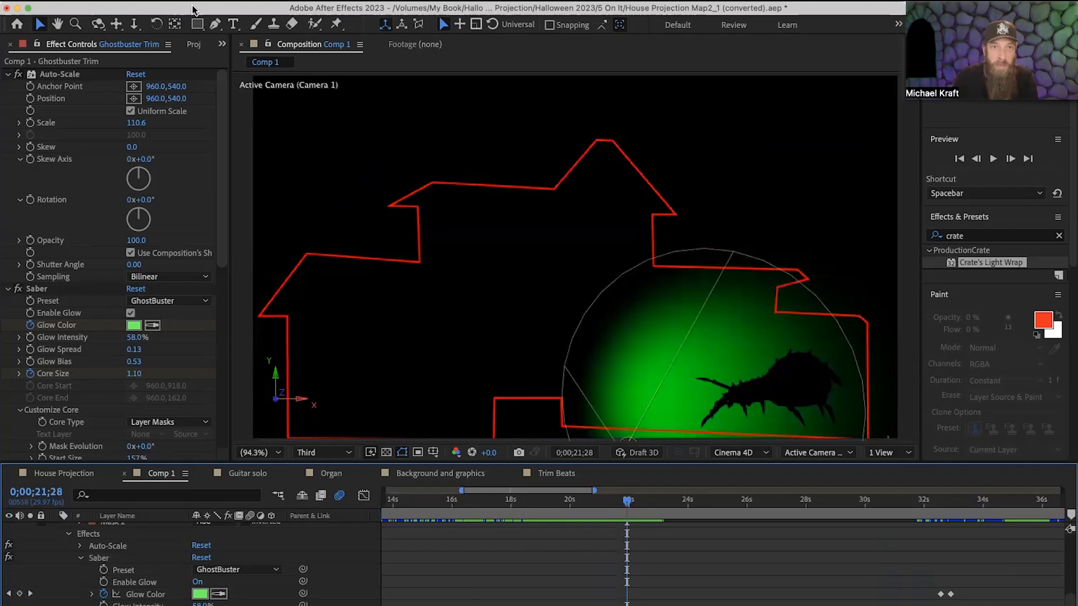
Show which new layer types can be created, including Light, and close the list without adding a layer.
click(267, 1)
mouse_move(232, 1)
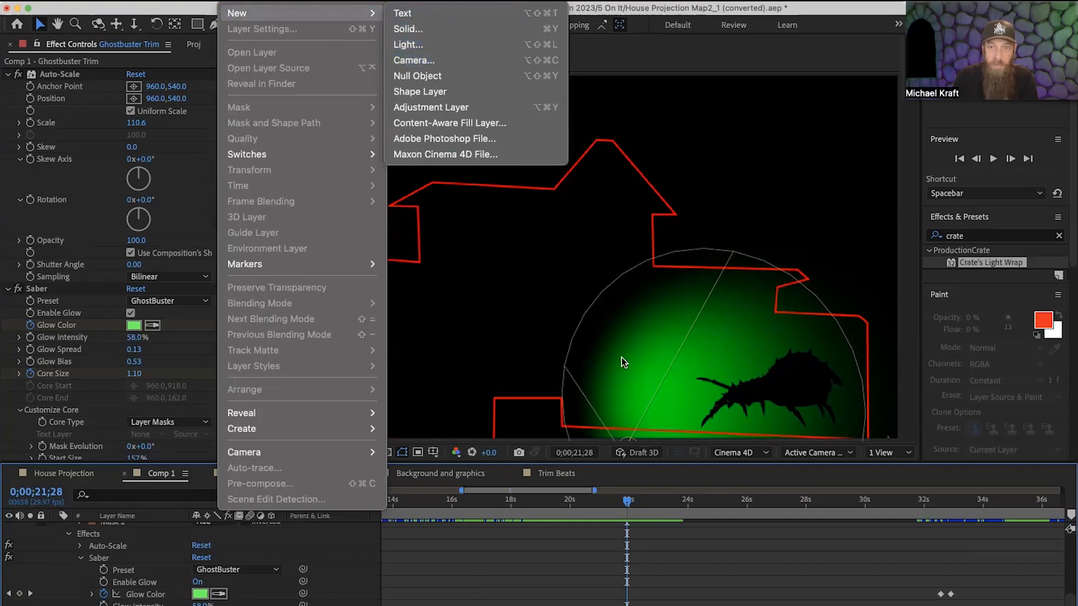
click(729, 564)
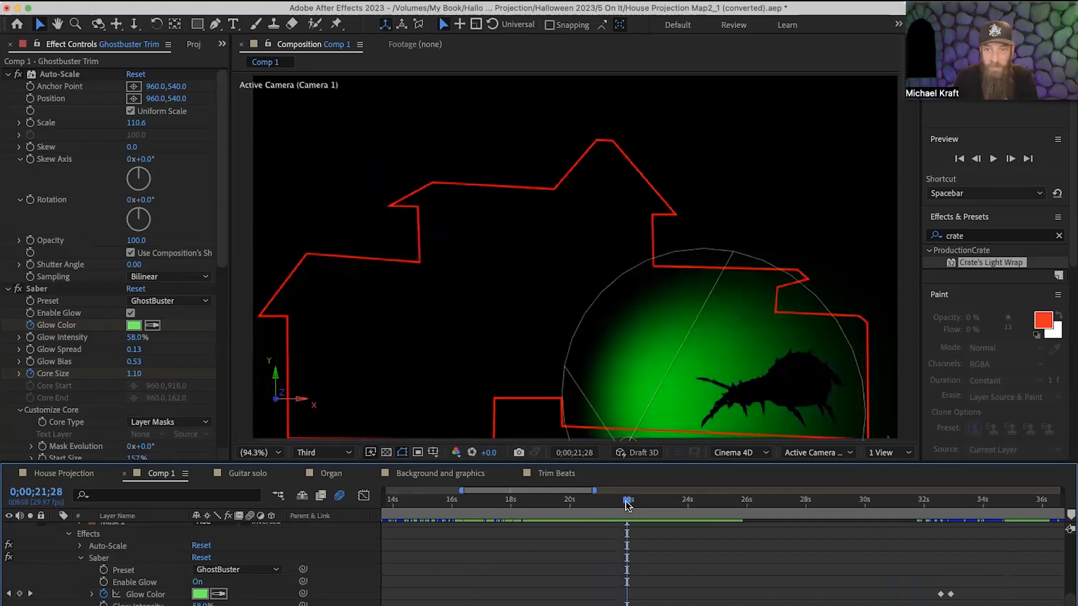
Scrub past the Glow Color keyframes to about 0;00;33;13 and show the composition's full duration in the timeline.
drag(627, 503, 714, 514)
drag(682, 519, 946, 534)
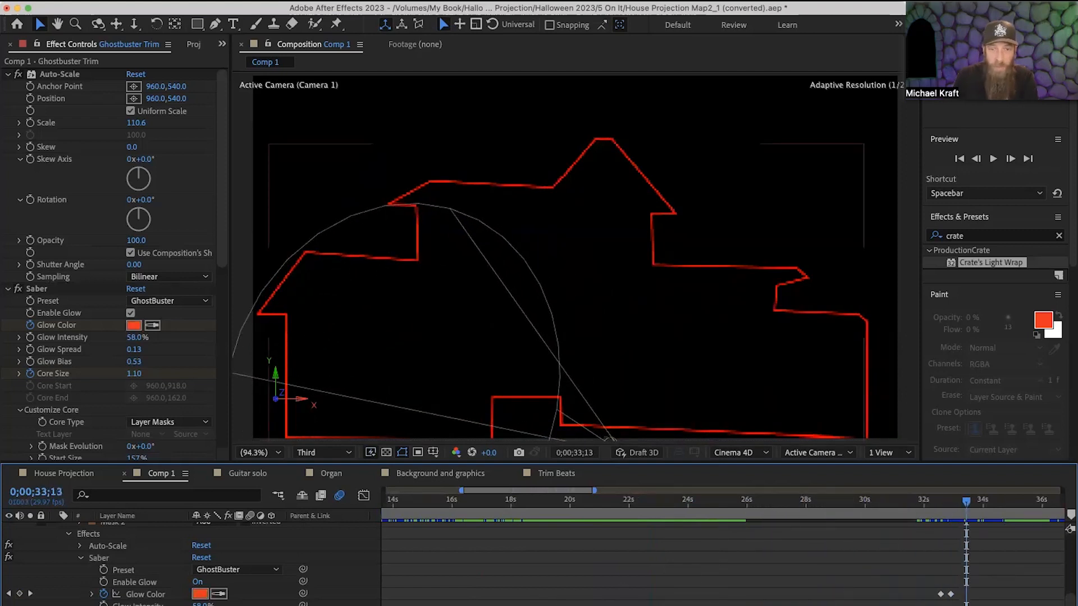
key(minus)
key(minus)
key(minus)
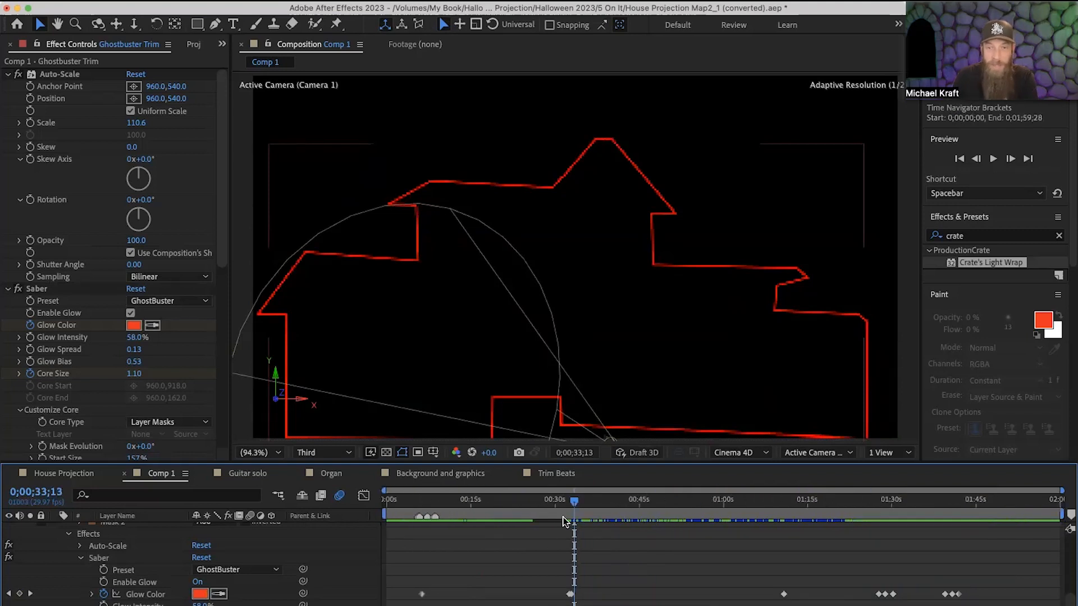
Scrub through the remaining Glow Color keyframes, past the pink house trim at about 0;01;40;04.
drag(572, 501, 728, 525)
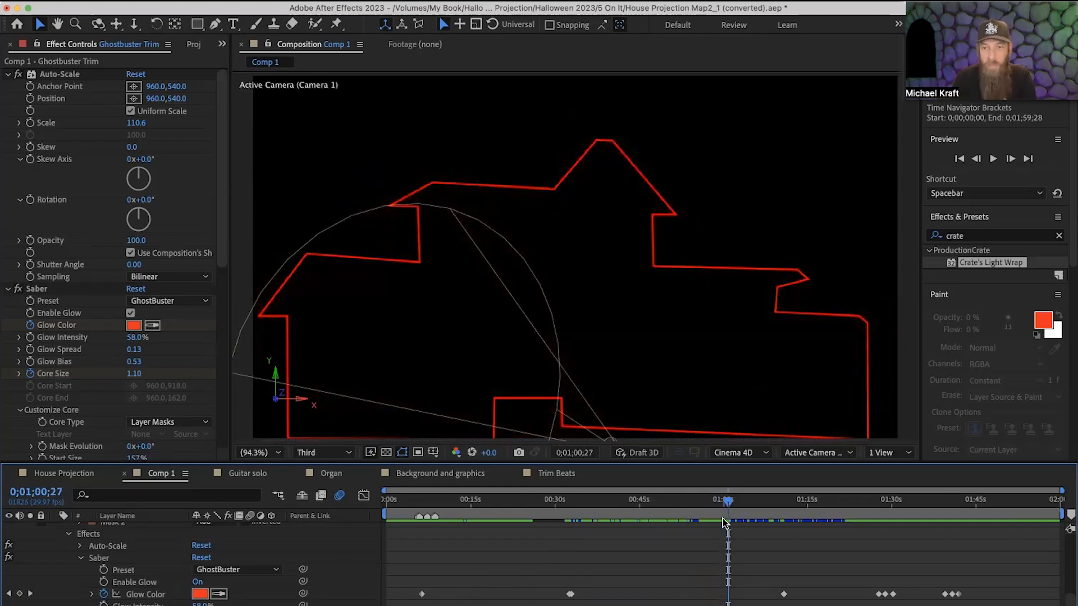
drag(728, 501, 950, 542)
click(796, 517)
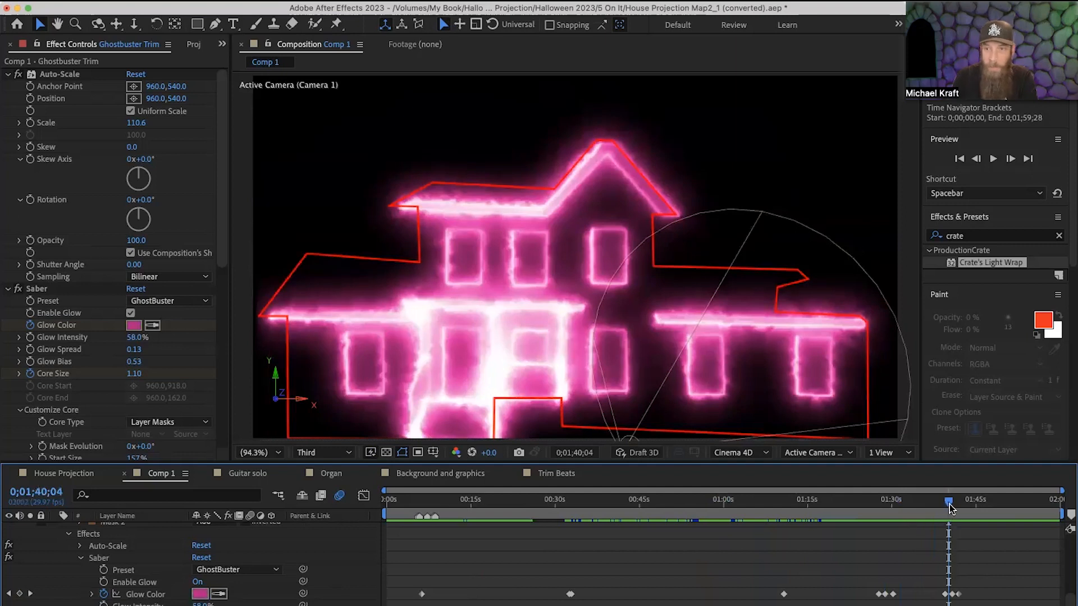
drag(948, 504, 971, 517)
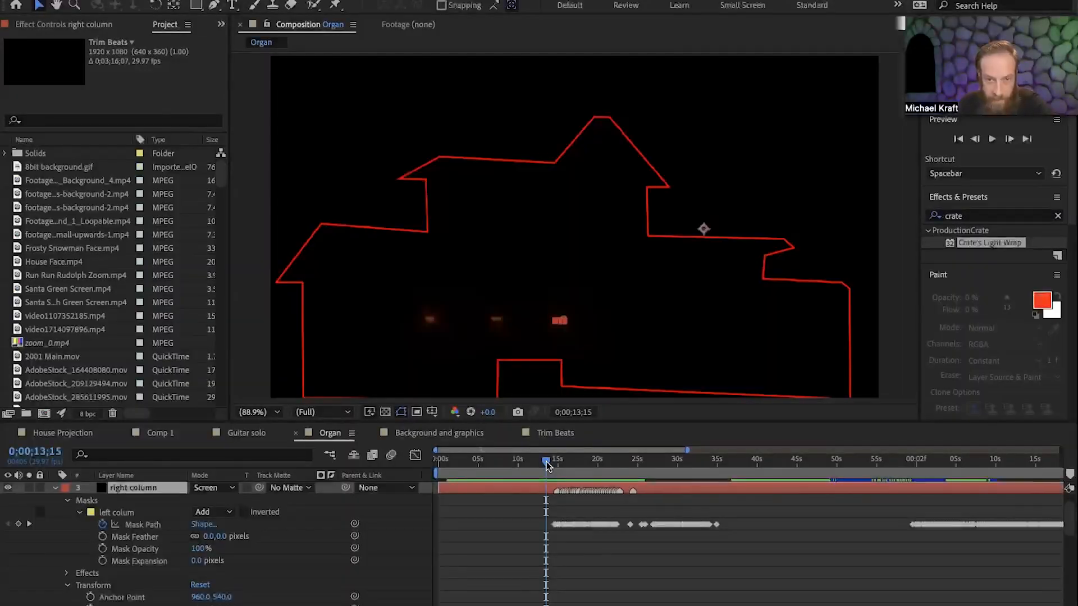
Scrub the Organ composition's fiery column animation between about 0;00;13;15 and 0;00;18;26, ending at 0;00;13;18.
click(547, 464)
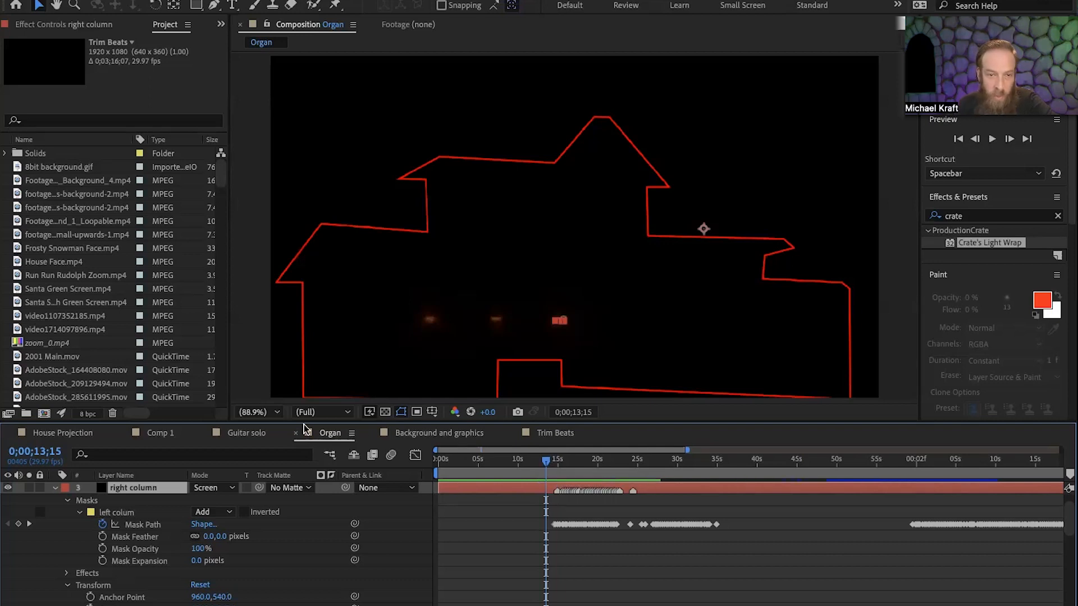
drag(547, 461, 566, 466)
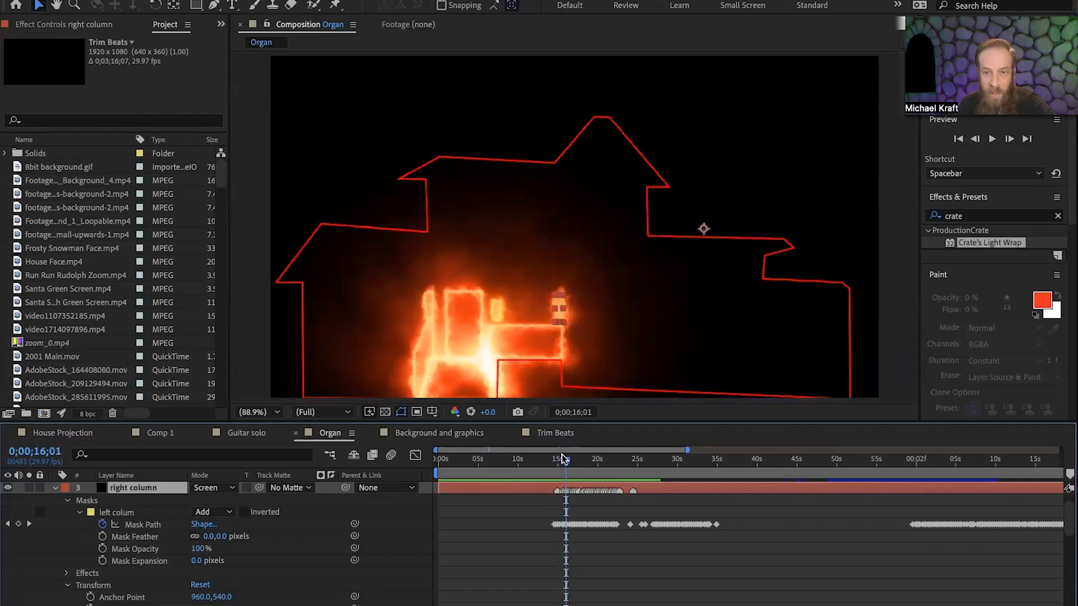
drag(566, 462, 589, 464)
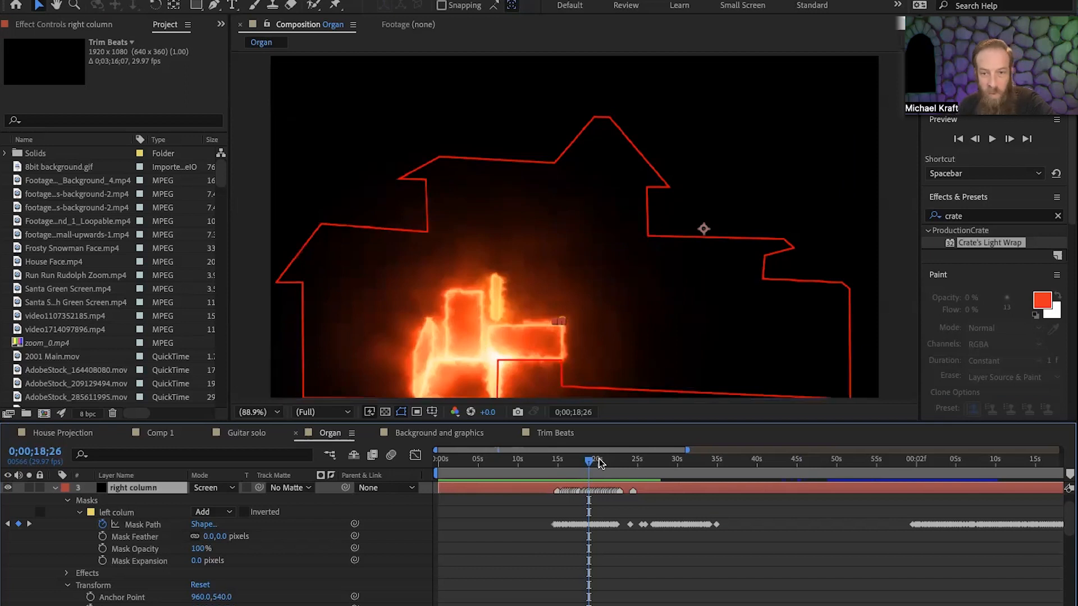
drag(588, 461, 547, 548)
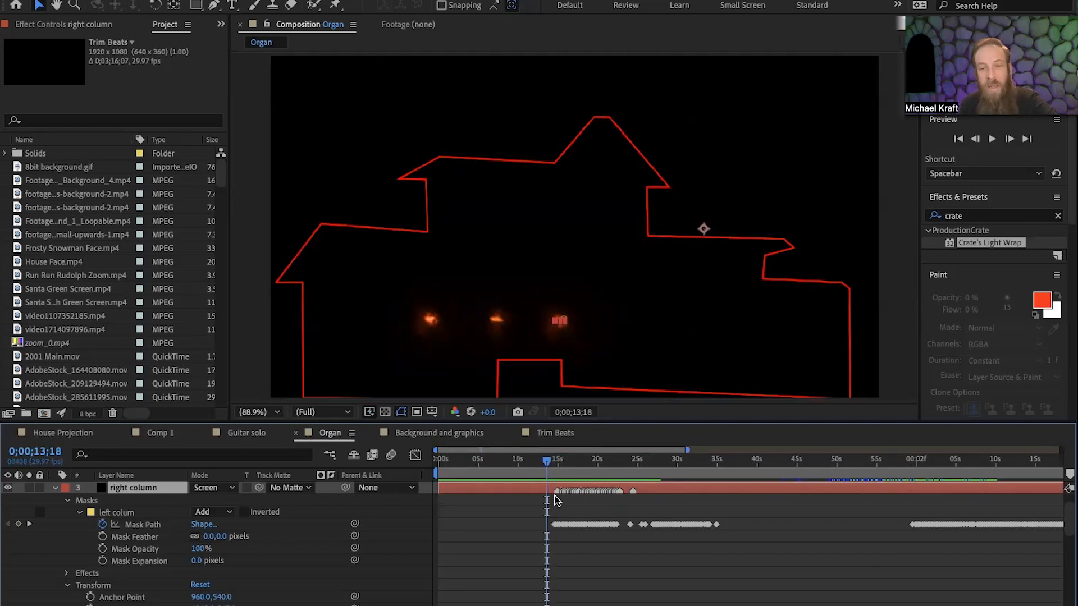
Zoom the Organ timeline around 0;00;13;18 to examine the right column layer's individual Mask Path keyframes.
key(equal)
key(equal)
key(equal)
key(equal)
key(equal)
key(equal)
key(equal)
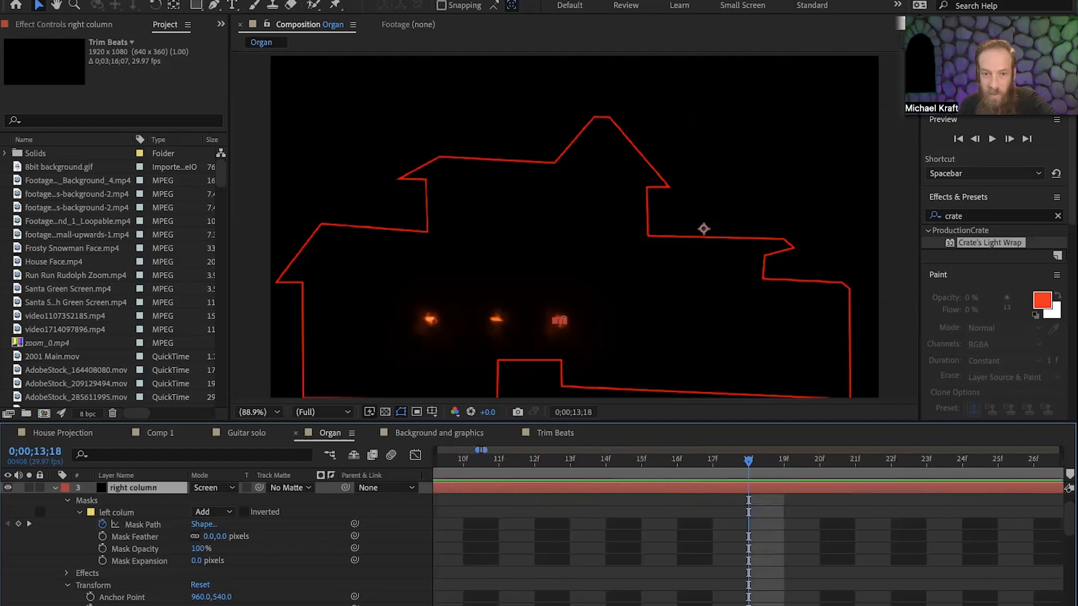
key(minus)
key(minus)
key(minus)
key(minus)
key(minus)
key(minus)
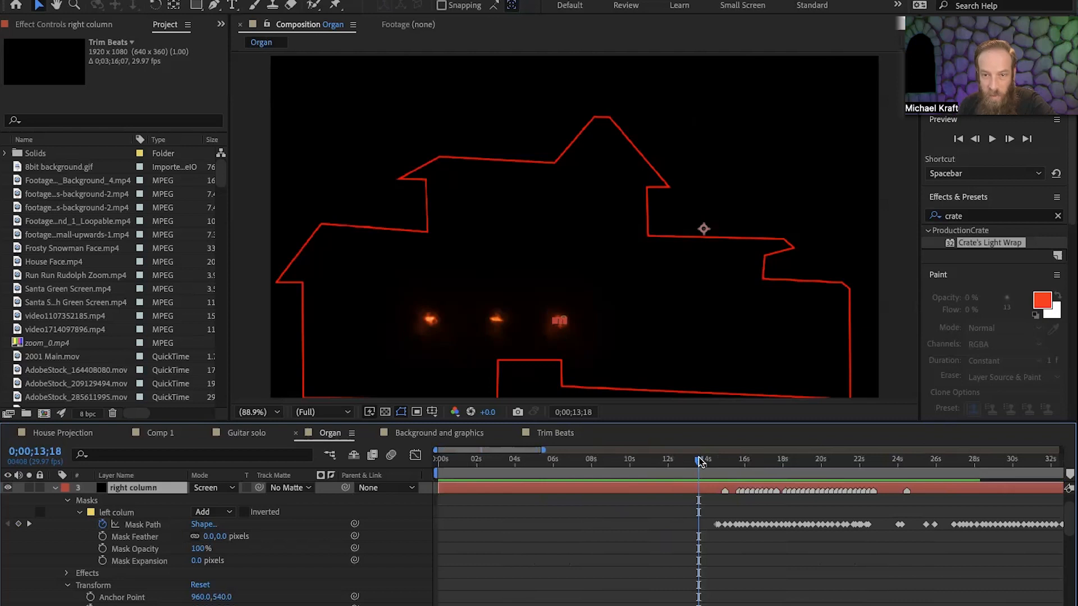
Move to 0;00;15;19 in the Organ composition and expand the right column layer's Saber effect settings.
drag(698, 461, 739, 469)
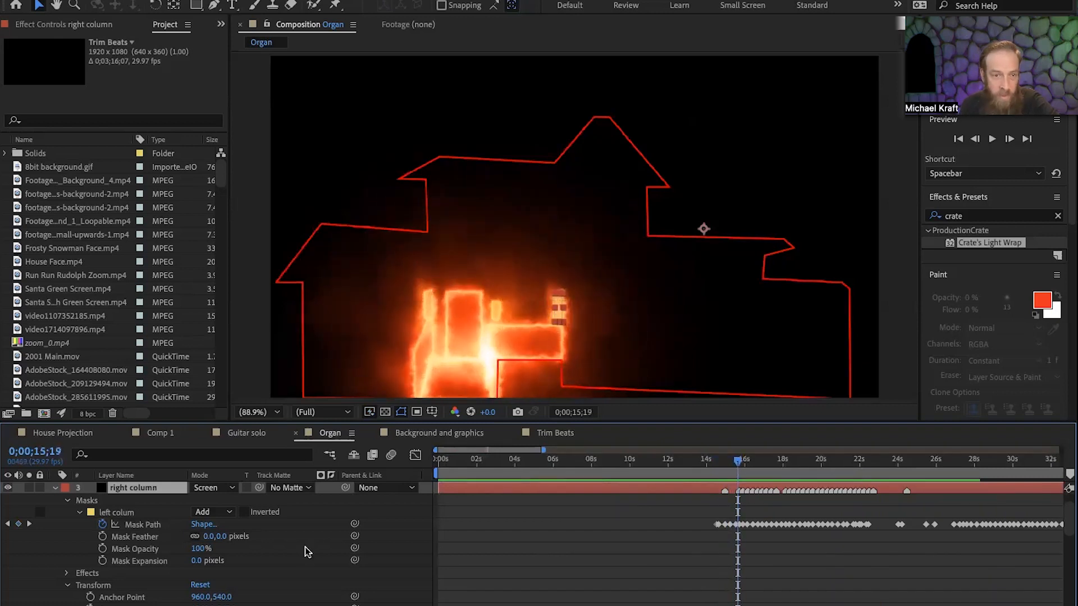
scroll(177, 558, down, 2)
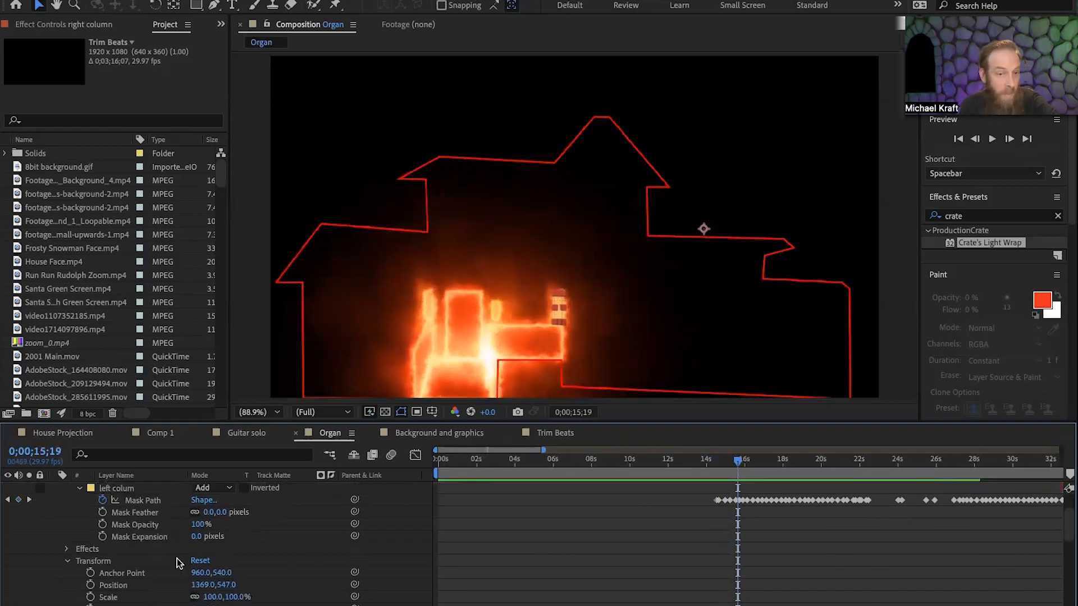
scroll(176, 558, down, 1)
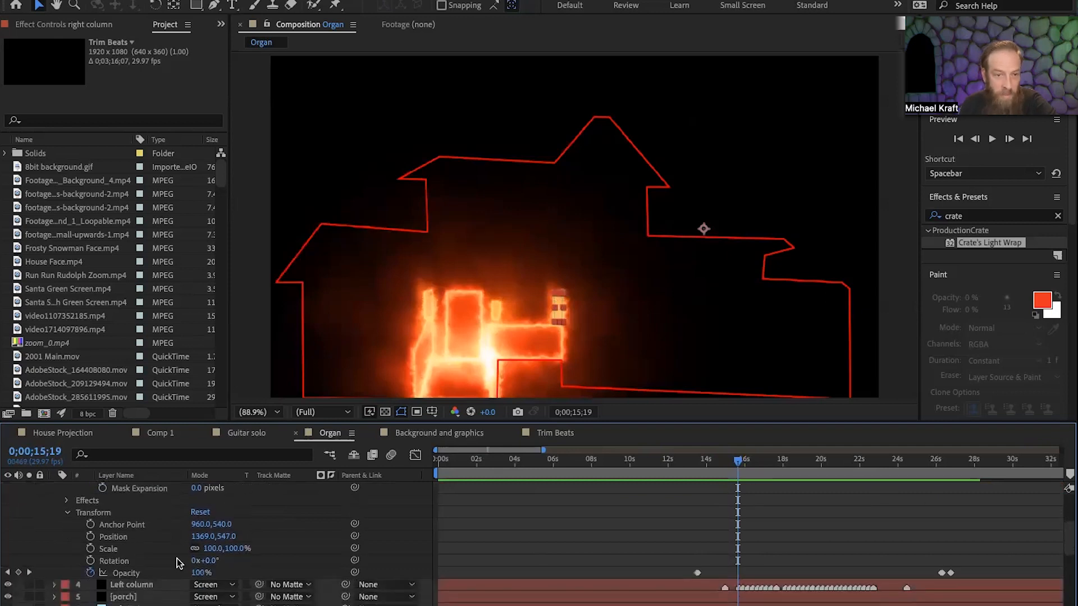
scroll(177, 558, up, 1)
click(66, 527)
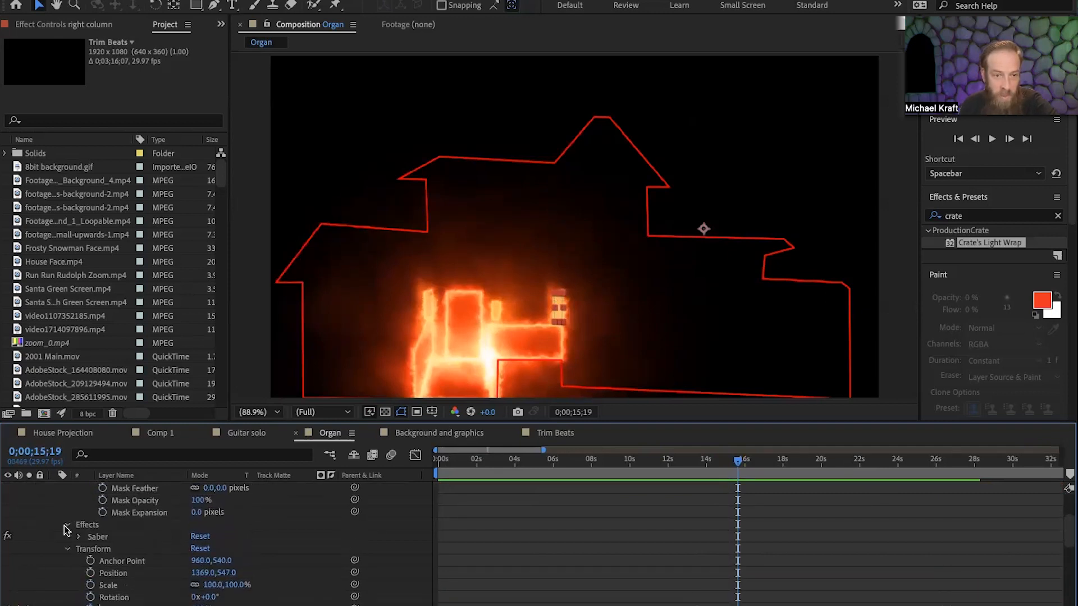
click(79, 538)
scroll(122, 536, down, 2)
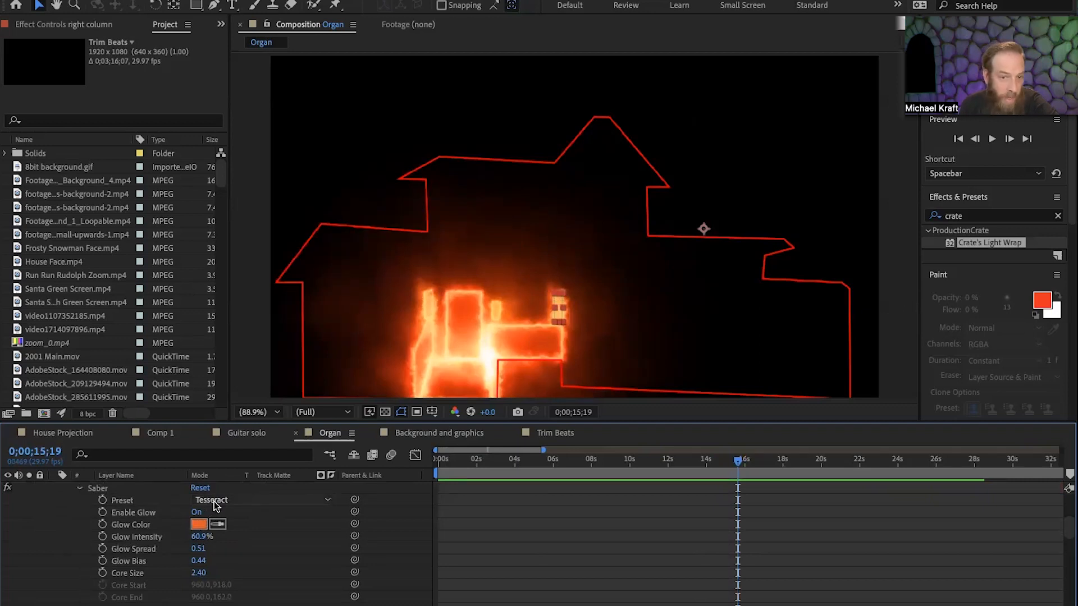
Change the right column layer's Saber preset to Firestorm.
click(233, 499)
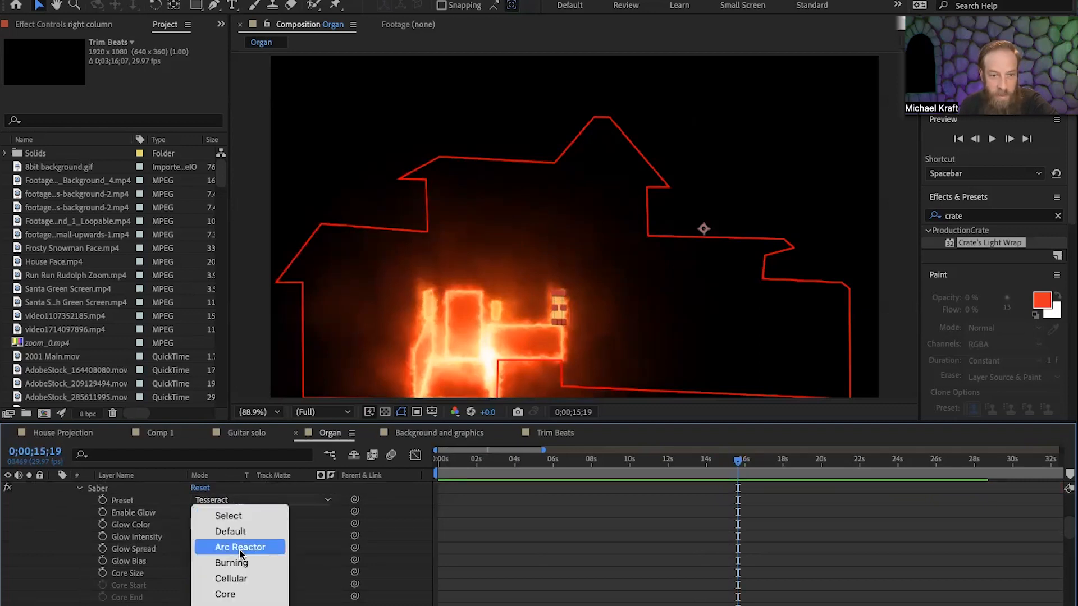
mouse_move(241, 605)
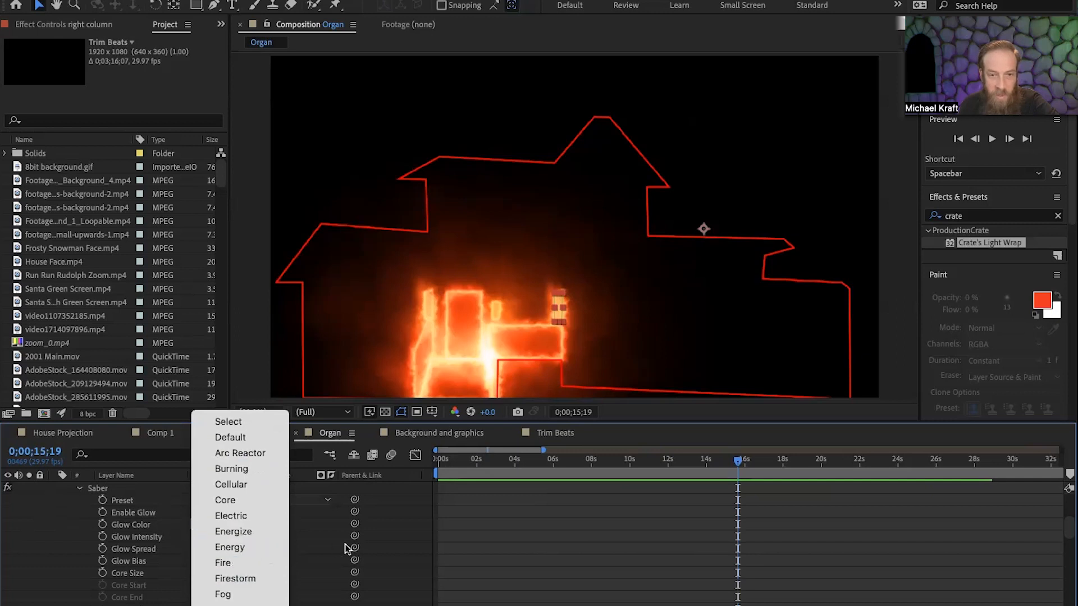
click(241, 580)
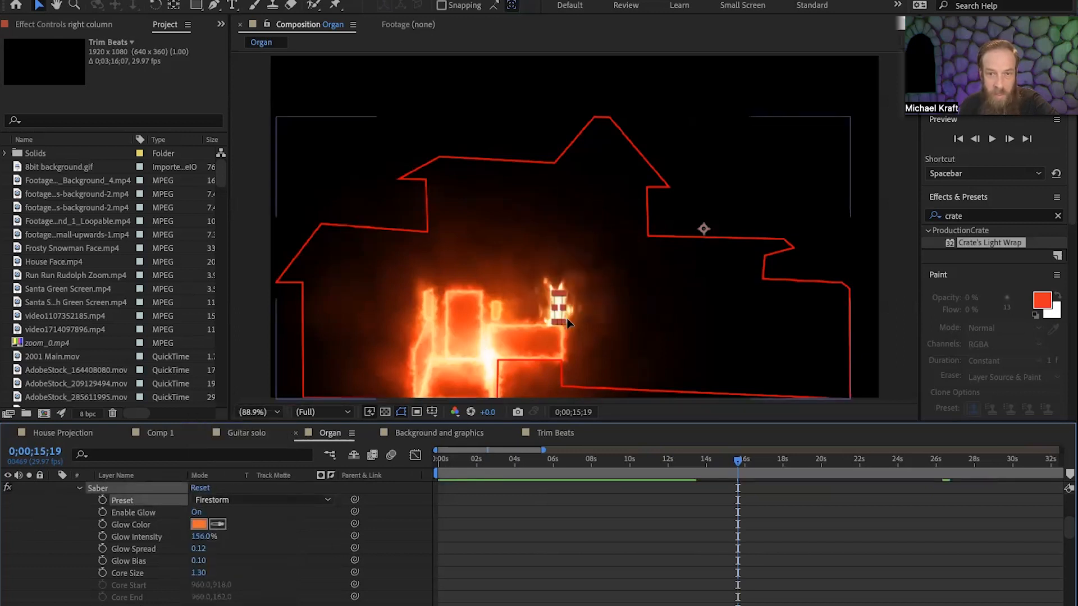
Set the right column's Saber preset to Tesseract and scrub the Organ composition to 0;00;20;17 to check the column.
click(233, 499)
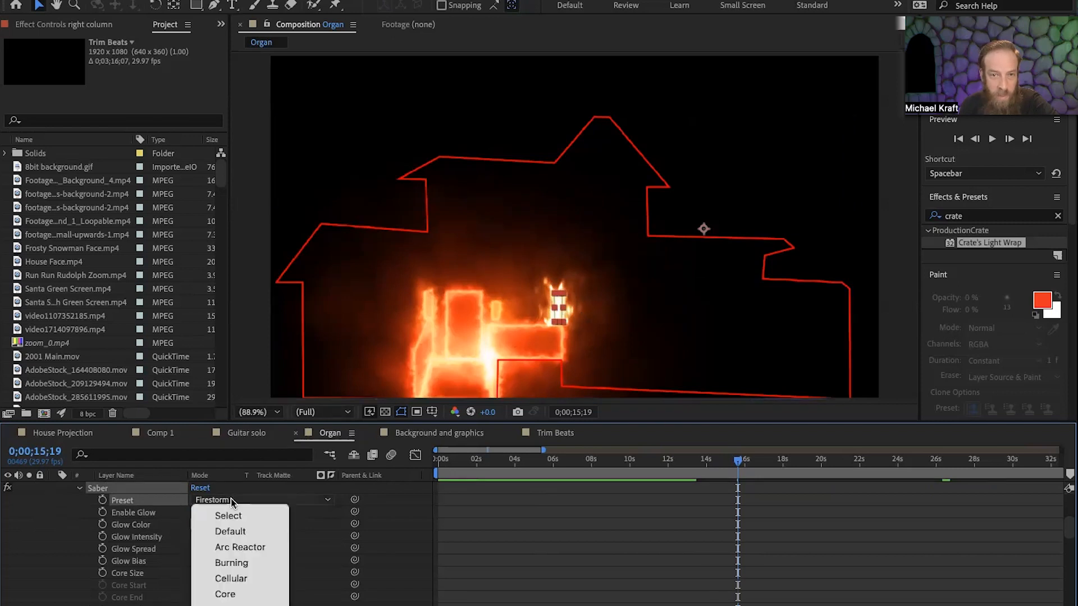
scroll(247, 578, down, 10)
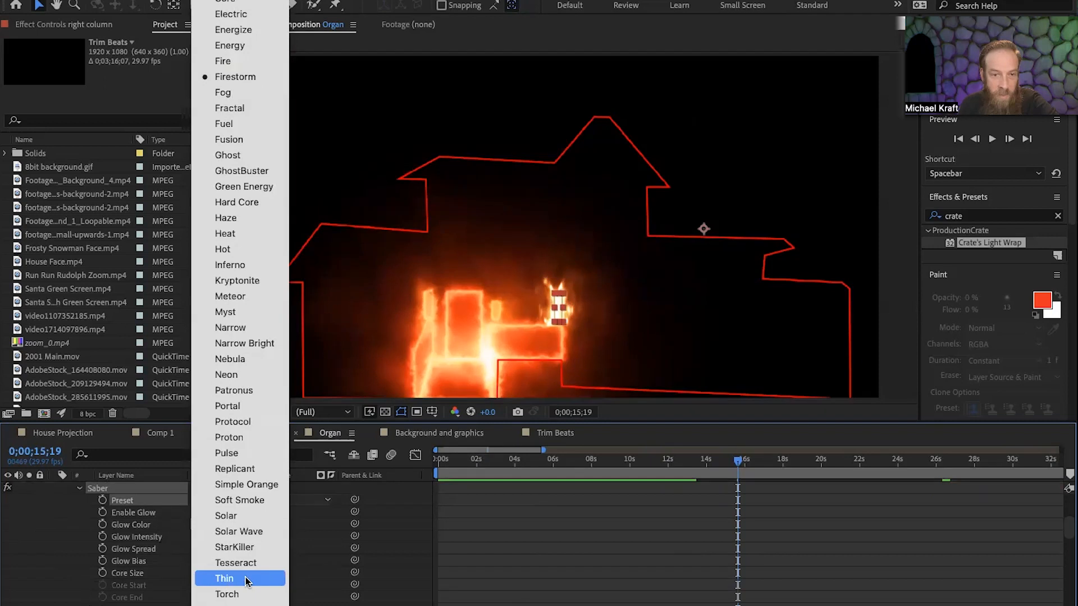
click(244, 563)
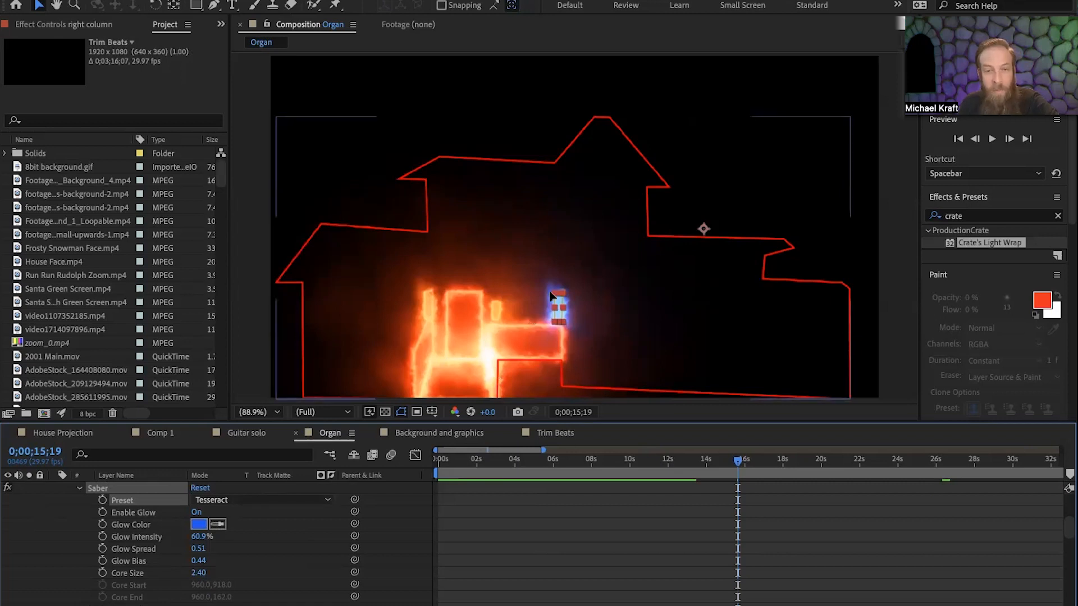
drag(730, 461, 832, 471)
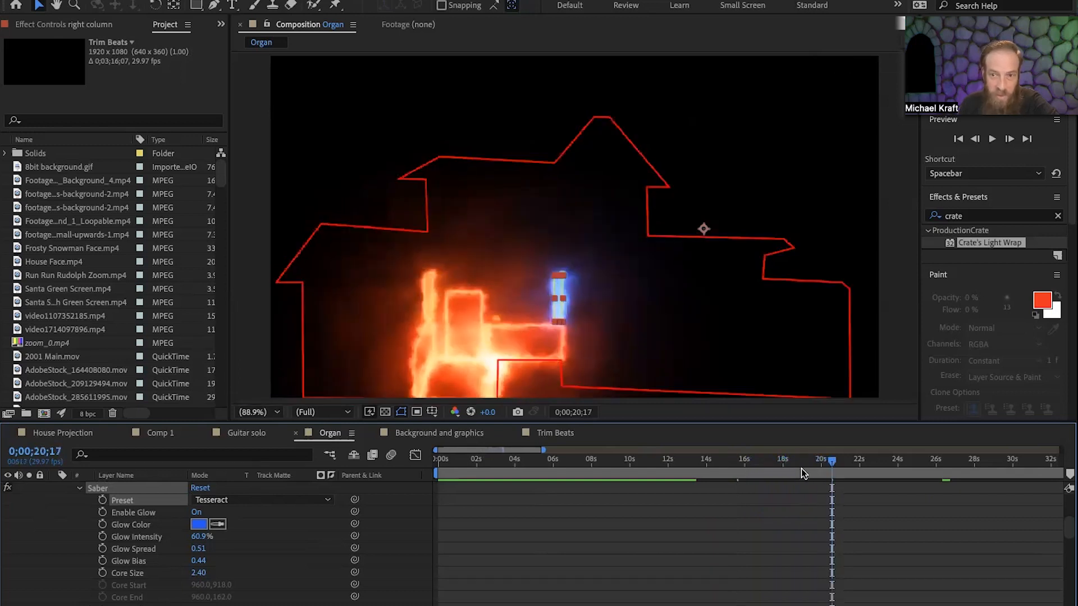
Open the Guitar solo composition and preview the skeleton guitarist from about 0;01;56;14.
click(257, 437)
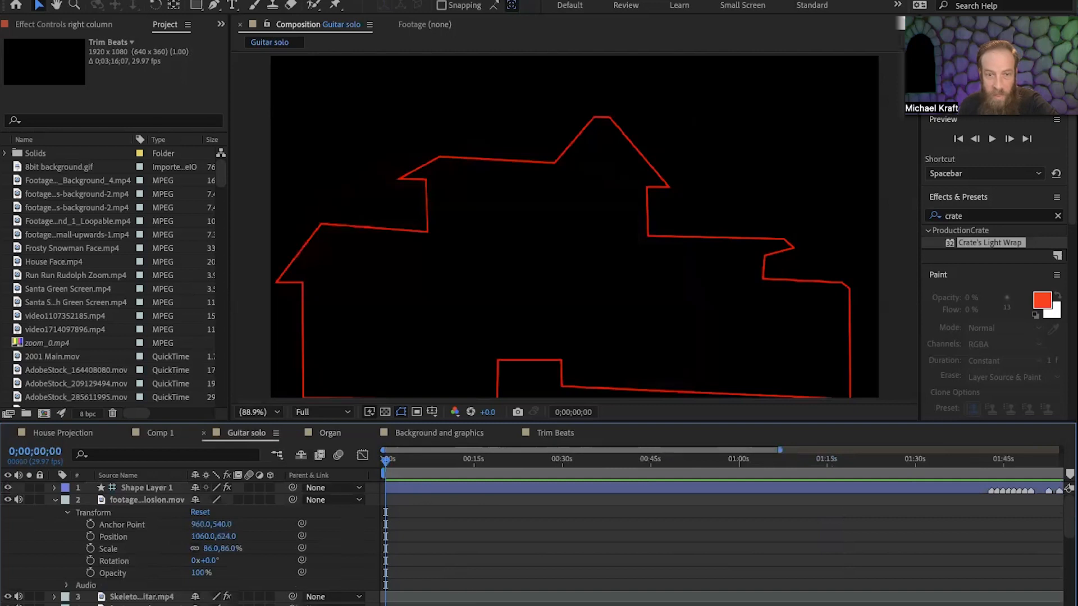
drag(386, 460, 695, 504)
key(space)
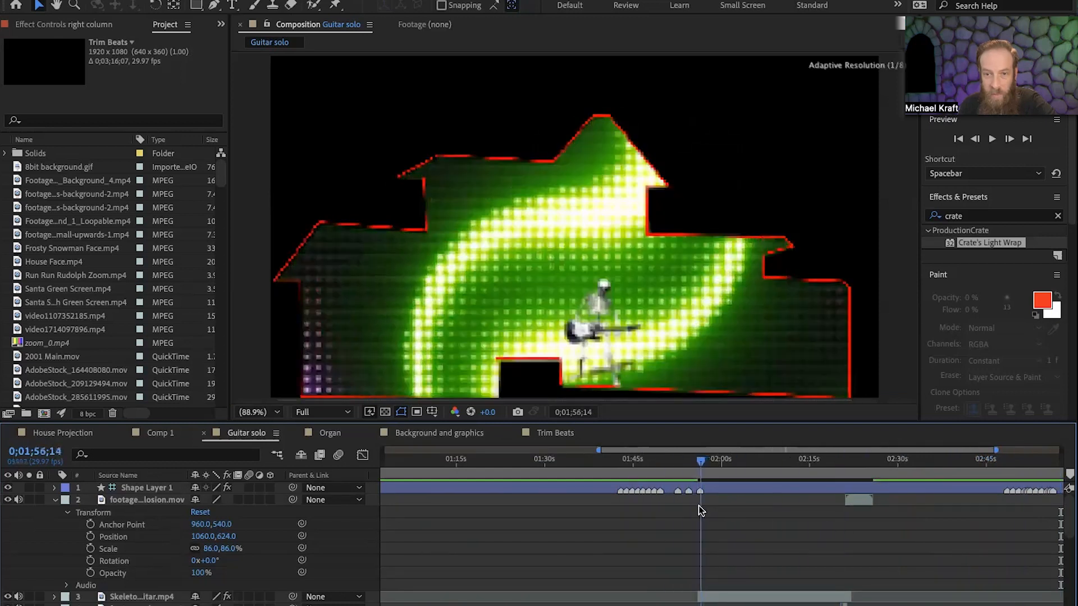
Examine the Guitar solo's stacked color and rainbow footage layers, scrubbing past 0;02;13;04 to the smoke explosion at 0;02;22;24.
scroll(761, 524, down, 6)
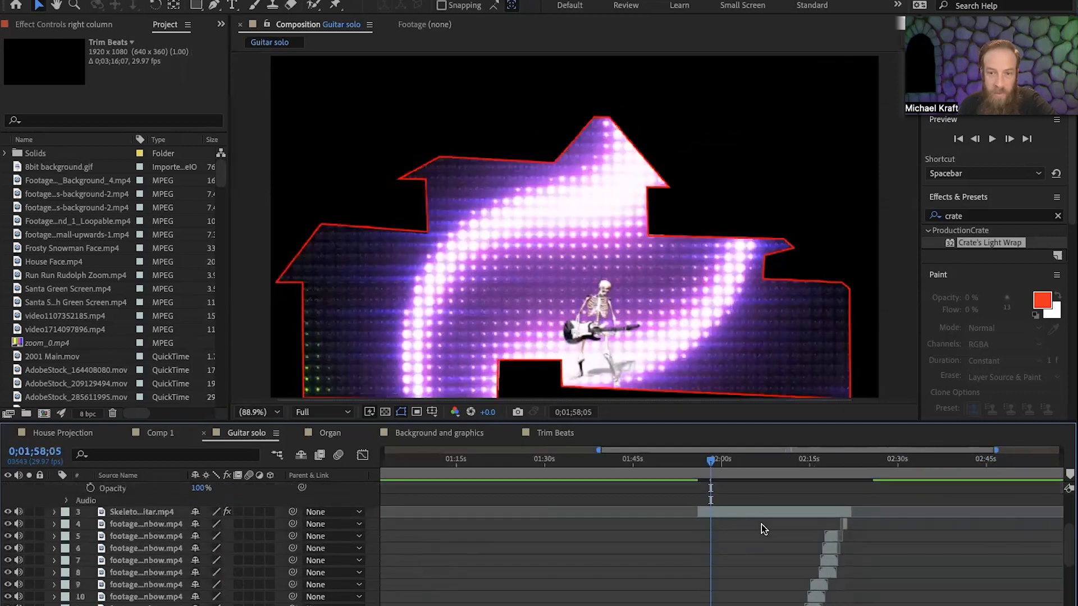
click(704, 594)
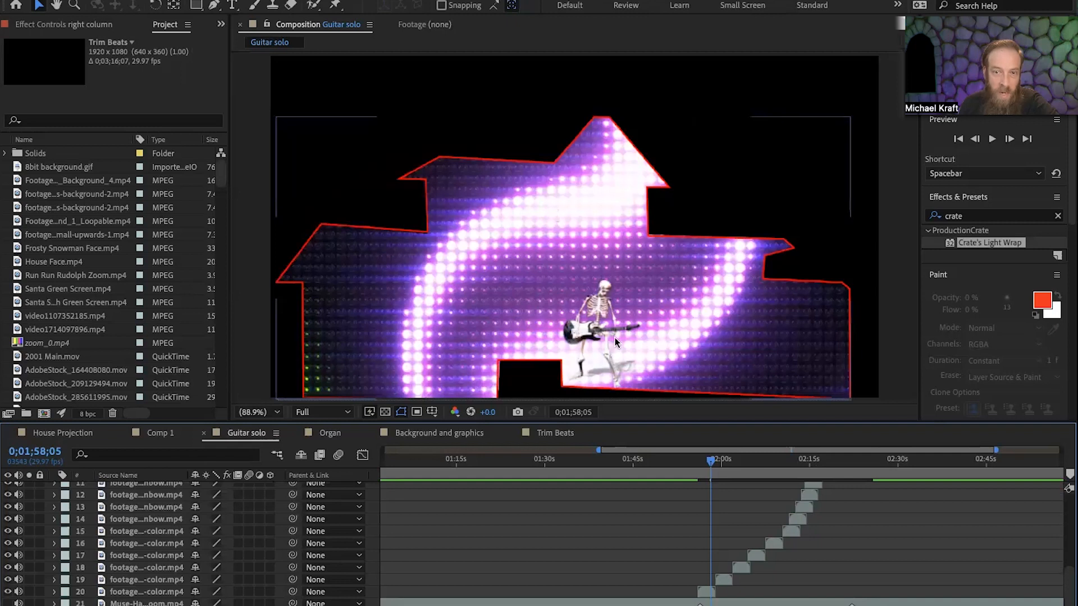
drag(712, 464, 800, 480)
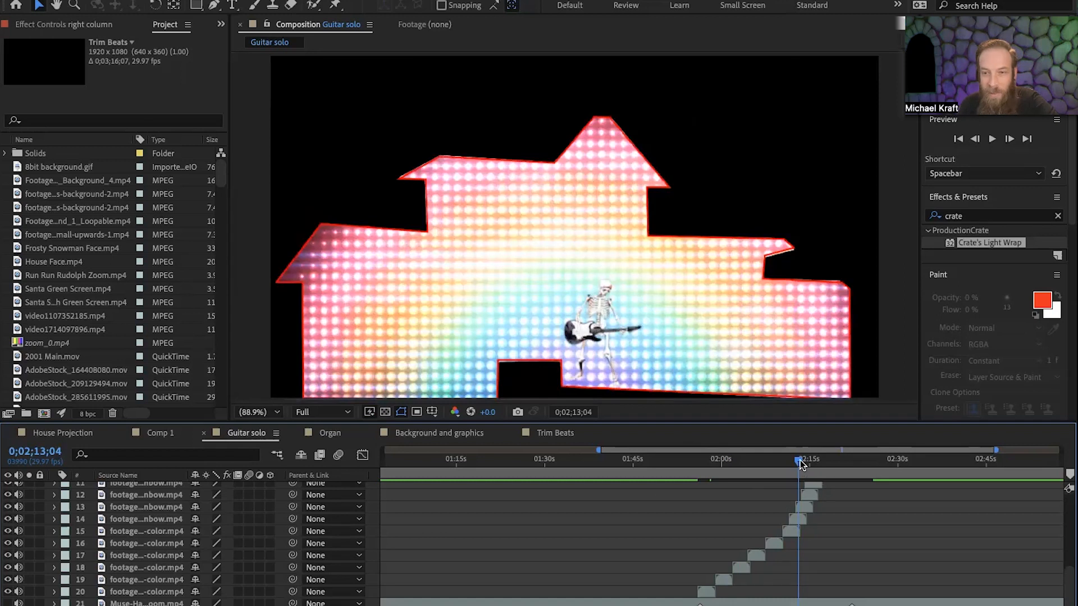
drag(801, 463, 856, 470)
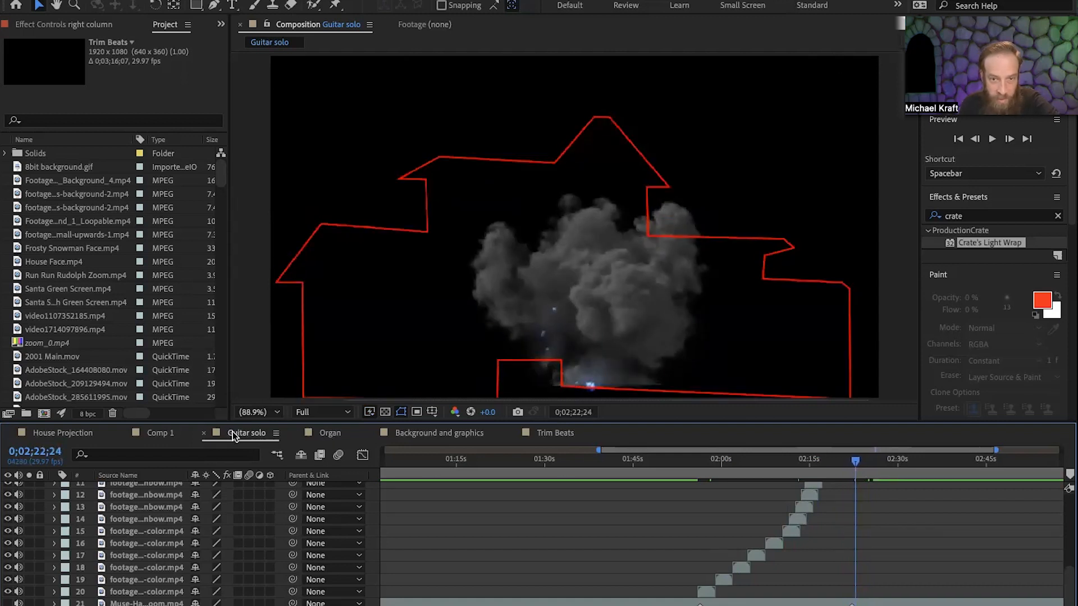
Open the Trim Beats composition and scrub its flashing trim lights from about 0;00;19;11 to 0;00;56;10.
click(543, 434)
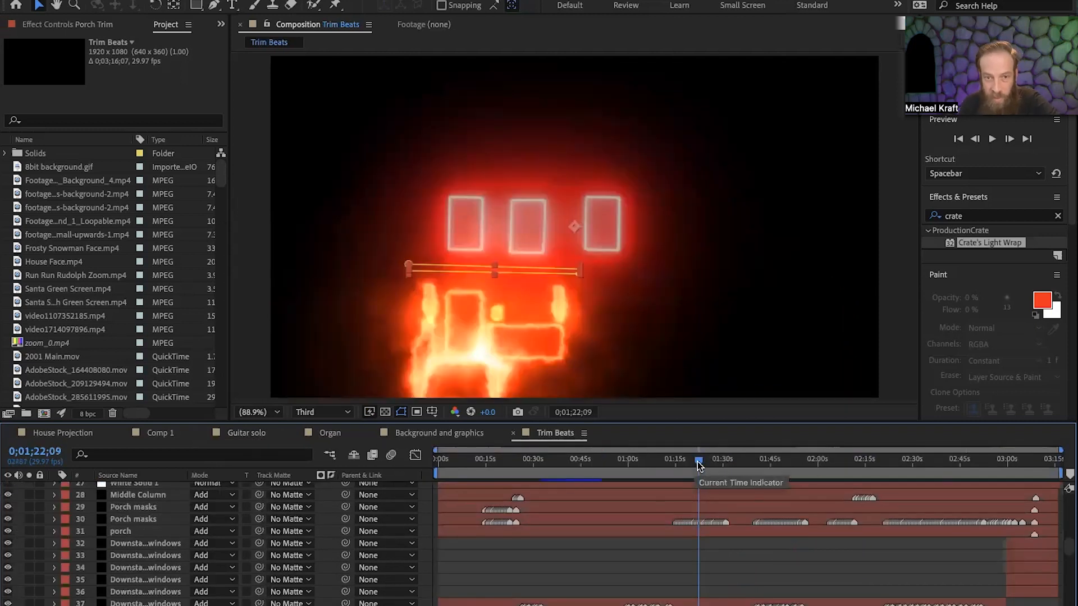
drag(694, 464, 500, 523)
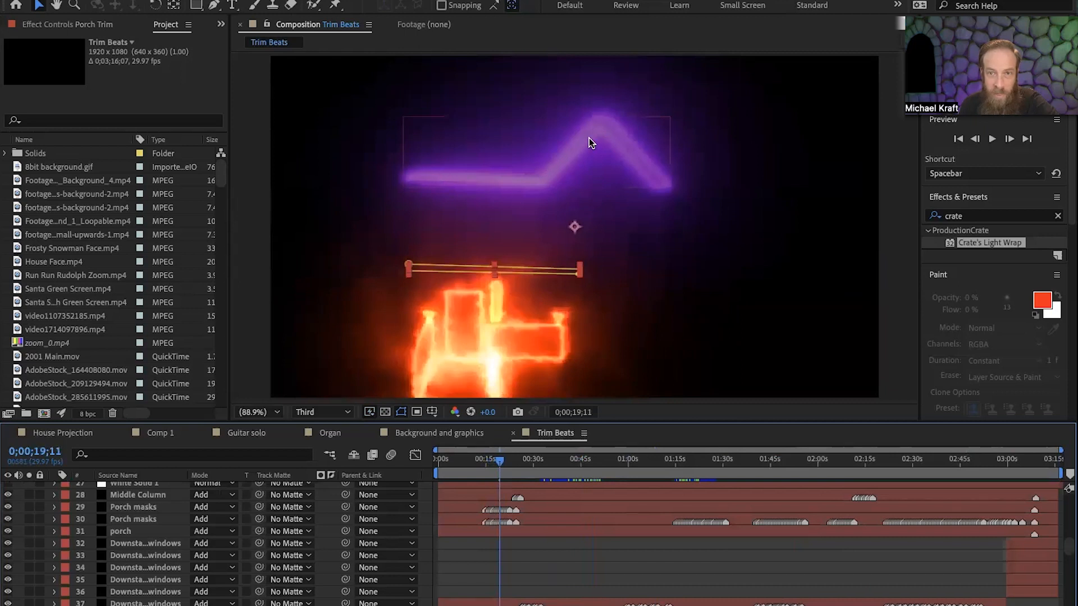
drag(499, 460, 504, 460)
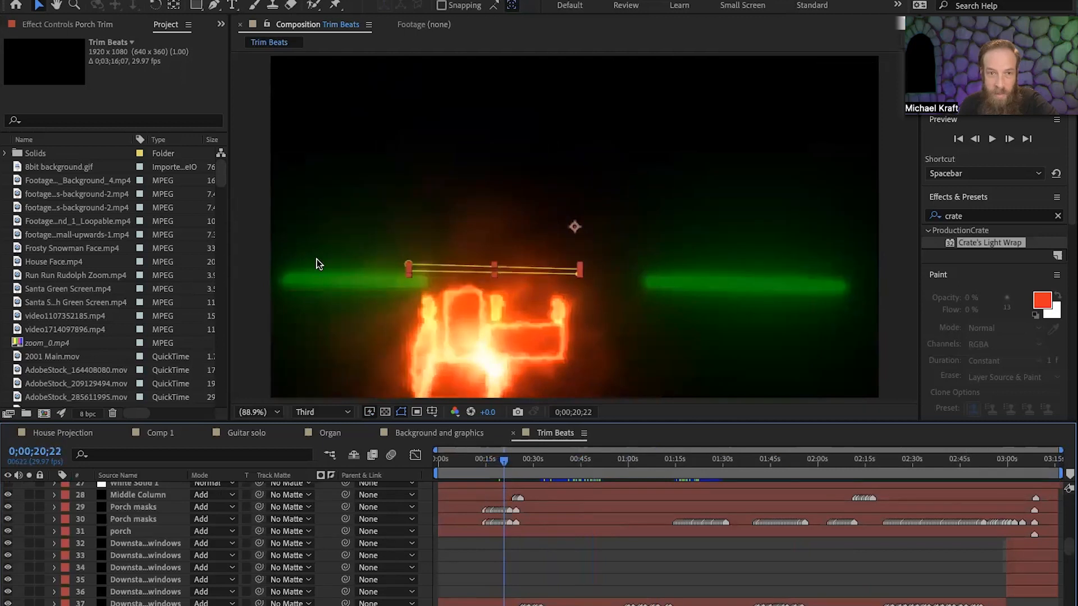
drag(504, 459, 619, 478)
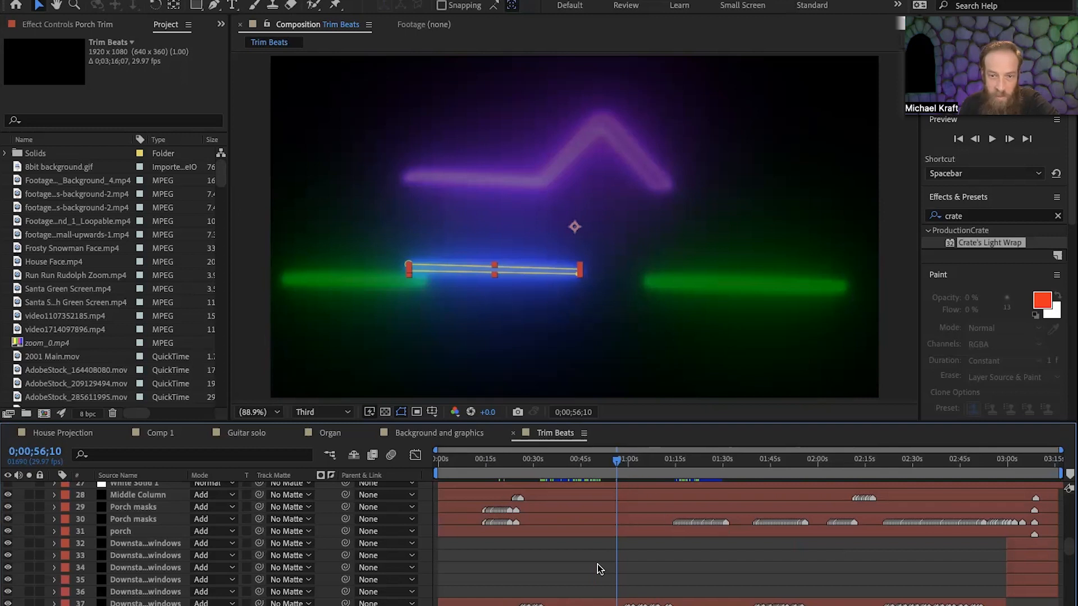
Examine the Porch Trim layer's Opacity keyframes at frame level, stepping between 0;00;56;08 and 0;00;56;14.
scroll(178, 533, down, 5)
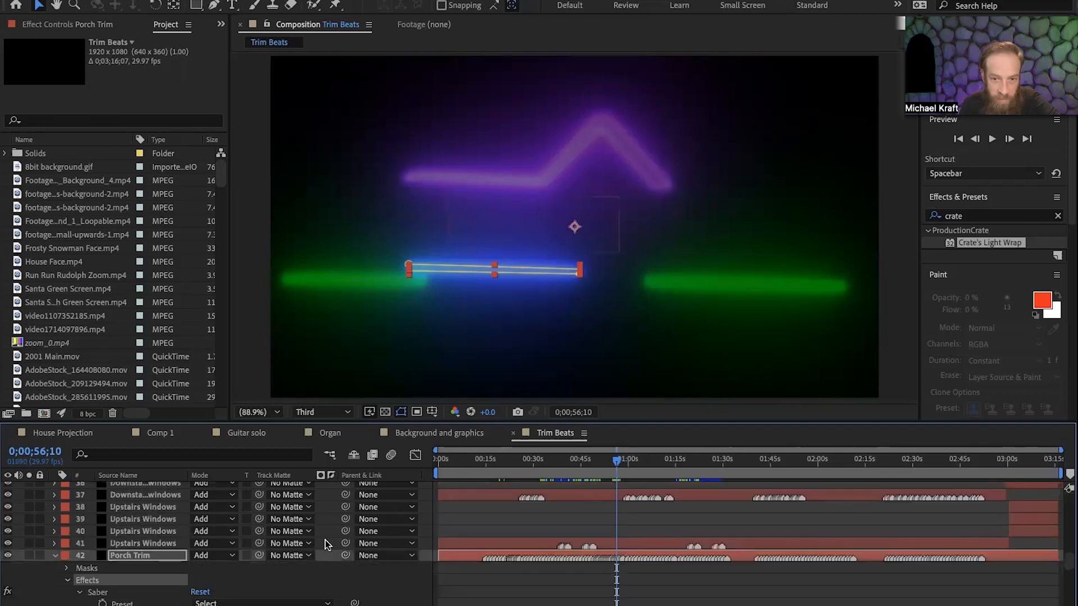
scroll(616, 552, down, 5)
scroll(611, 552, down, 6)
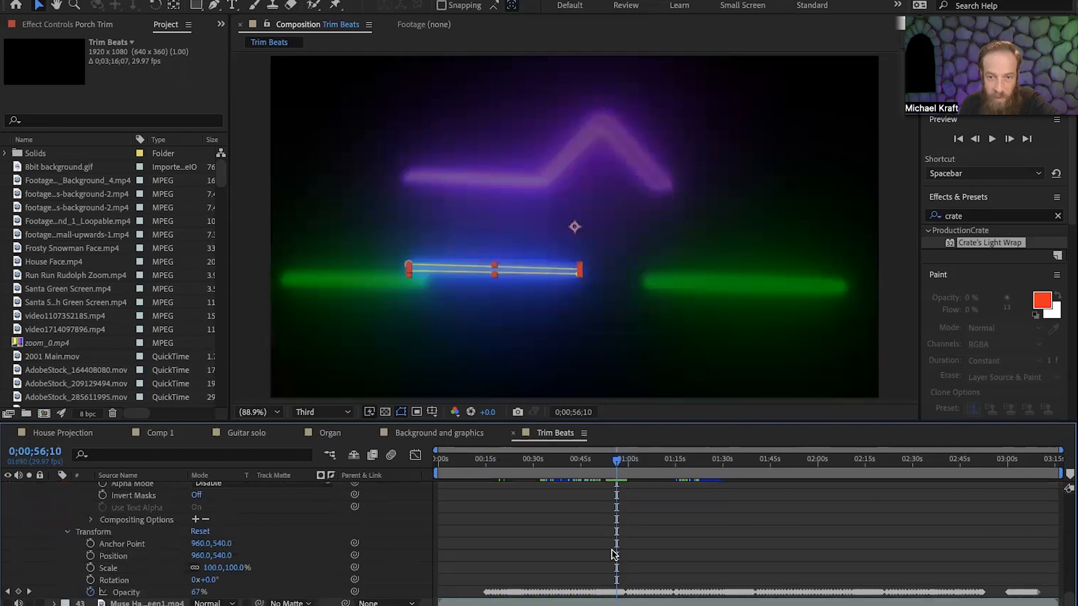
scroll(617, 552, up, 10)
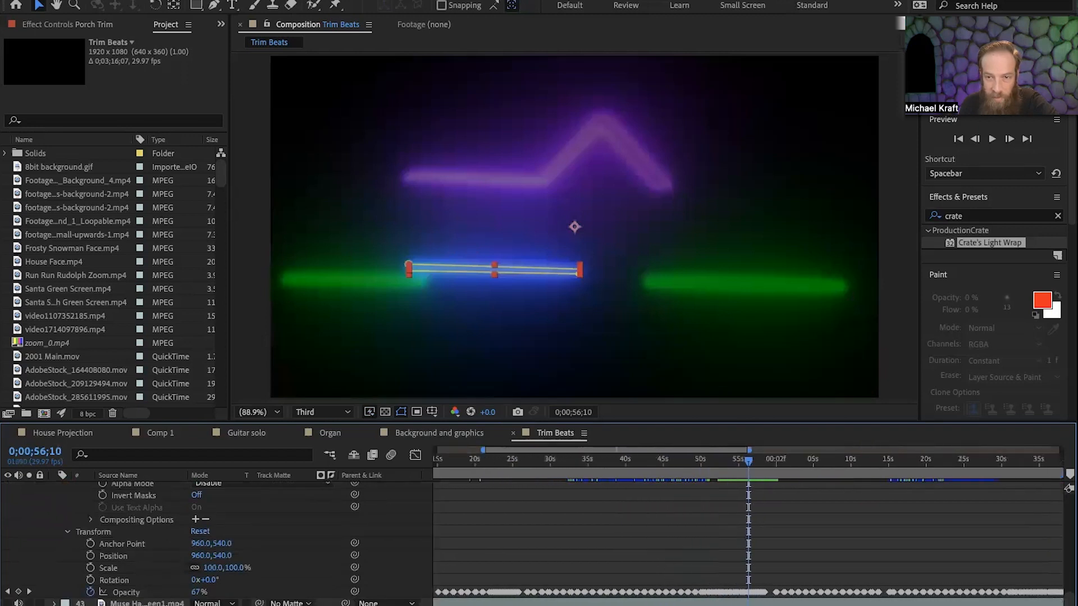
scroll(616, 552, up, 5)
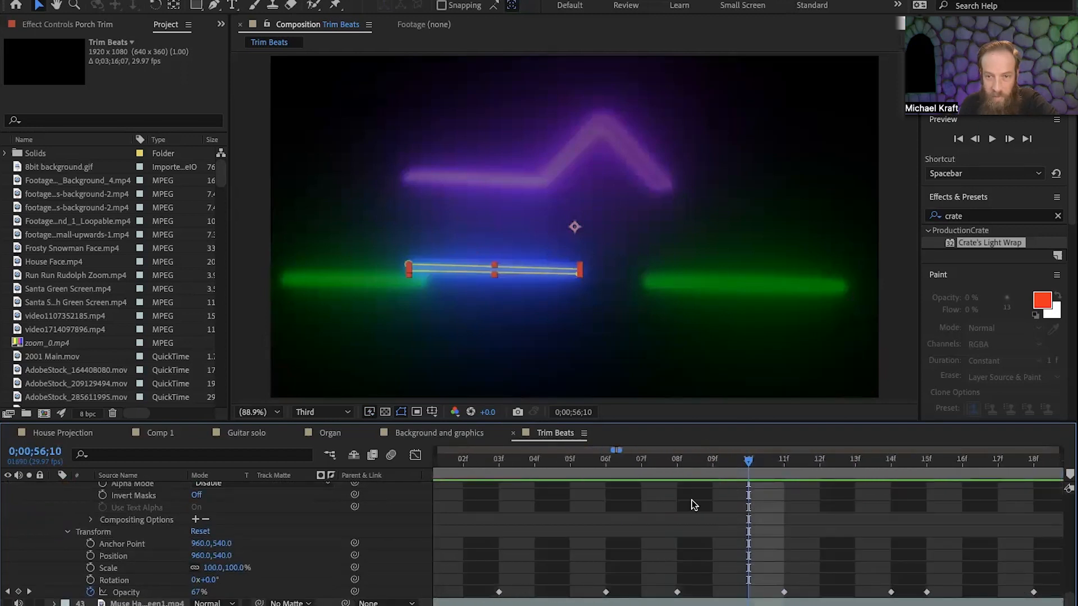
drag(746, 460, 681, 478)
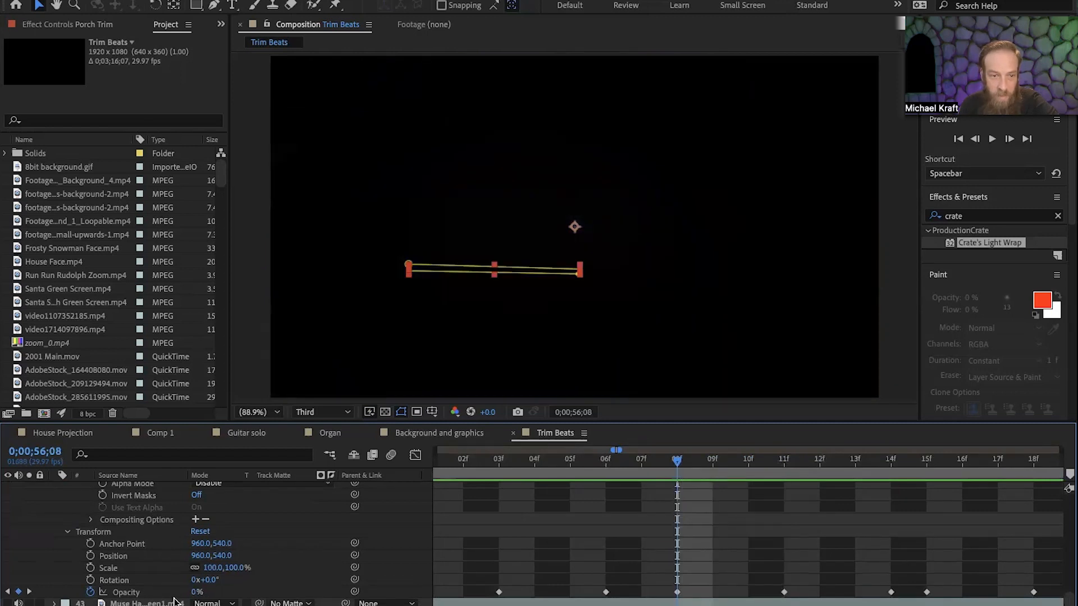
drag(677, 462, 891, 479)
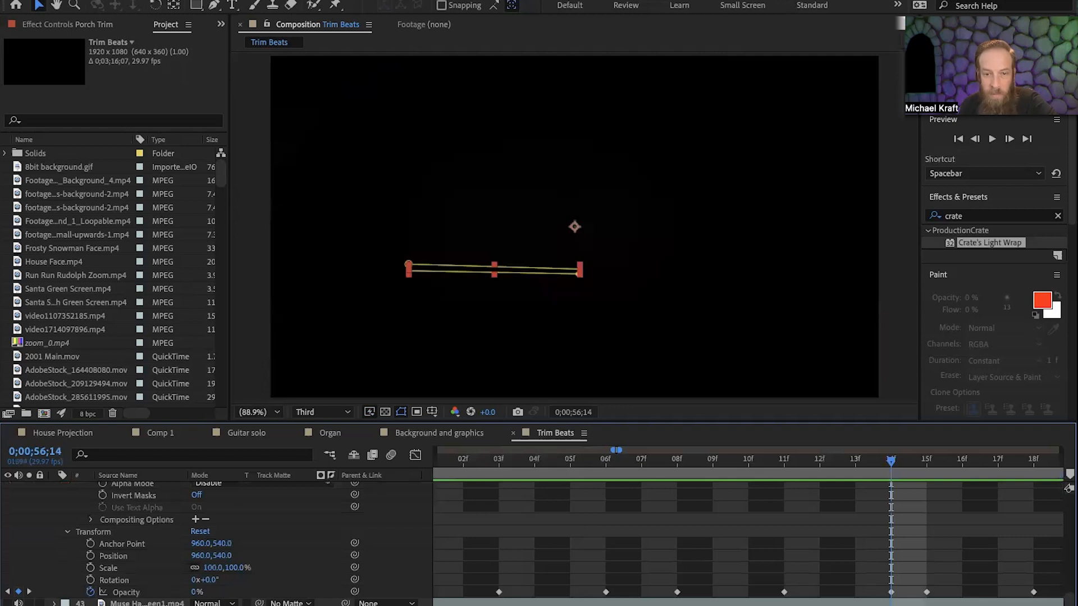
Show the full Trim Beats duration in the timeline and scrub ahead to 0;01;30;13.
key(minus)
key(minus)
key(minus)
key(minus)
key(minus)
key(minus)
key(minus)
key(minus)
key(minus)
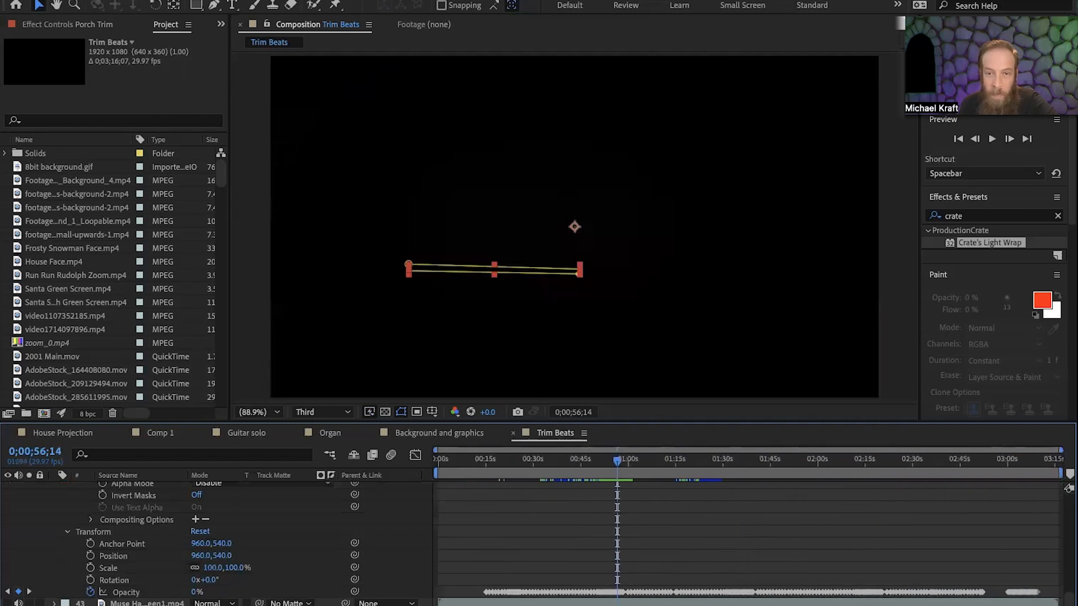
drag(615, 461, 721, 476)
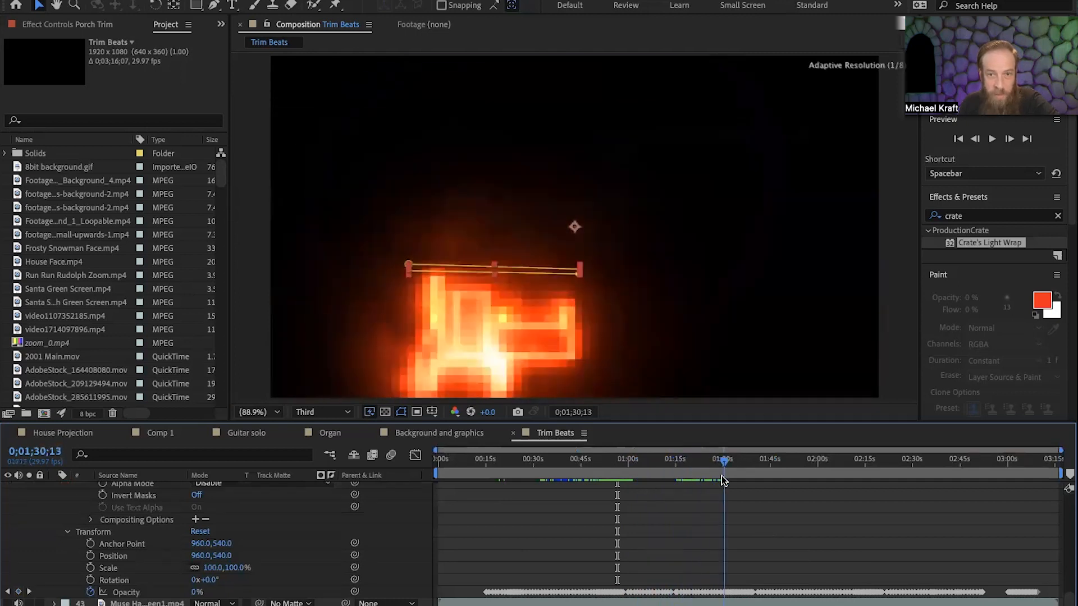
Open the Background and graphics composition and scrub from its start through the graveyard backgrounds to about 0;00;21;05.
click(428, 434)
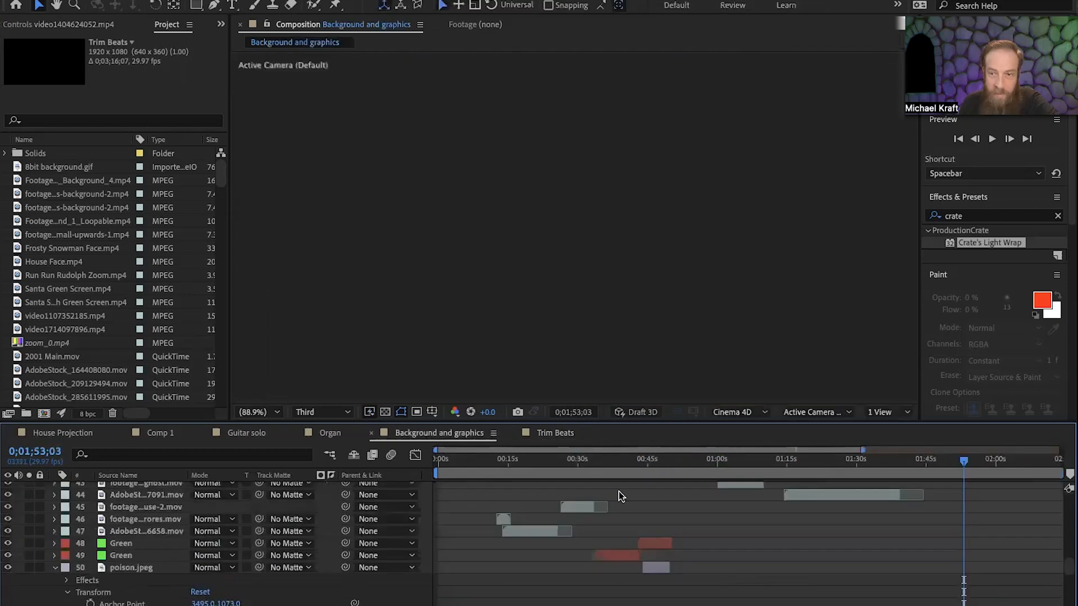
drag(962, 472, 424, 507)
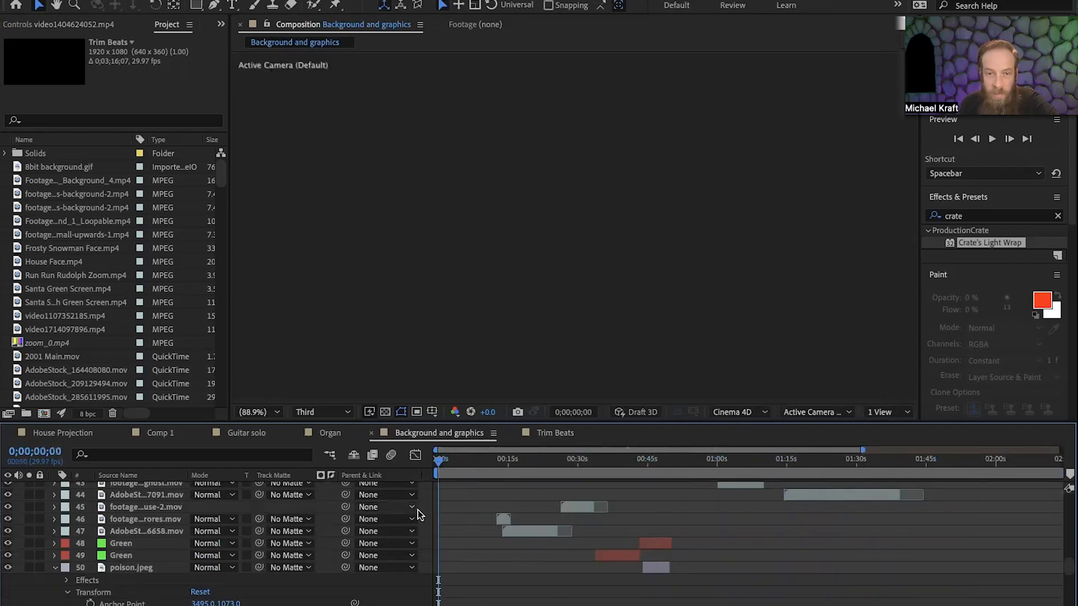
drag(494, 605, 478, 605)
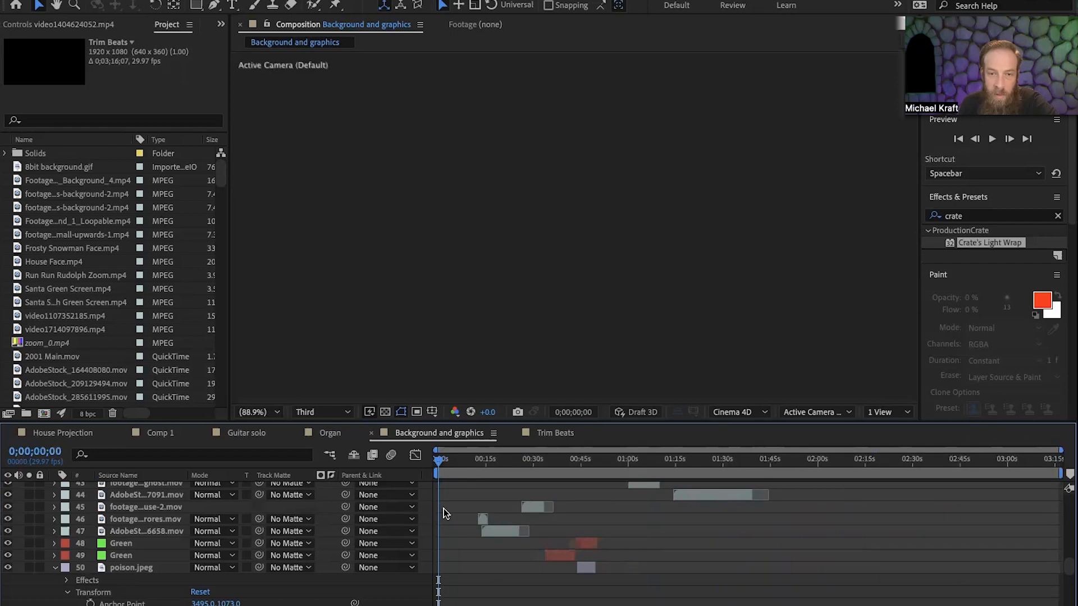
drag(439, 462, 482, 473)
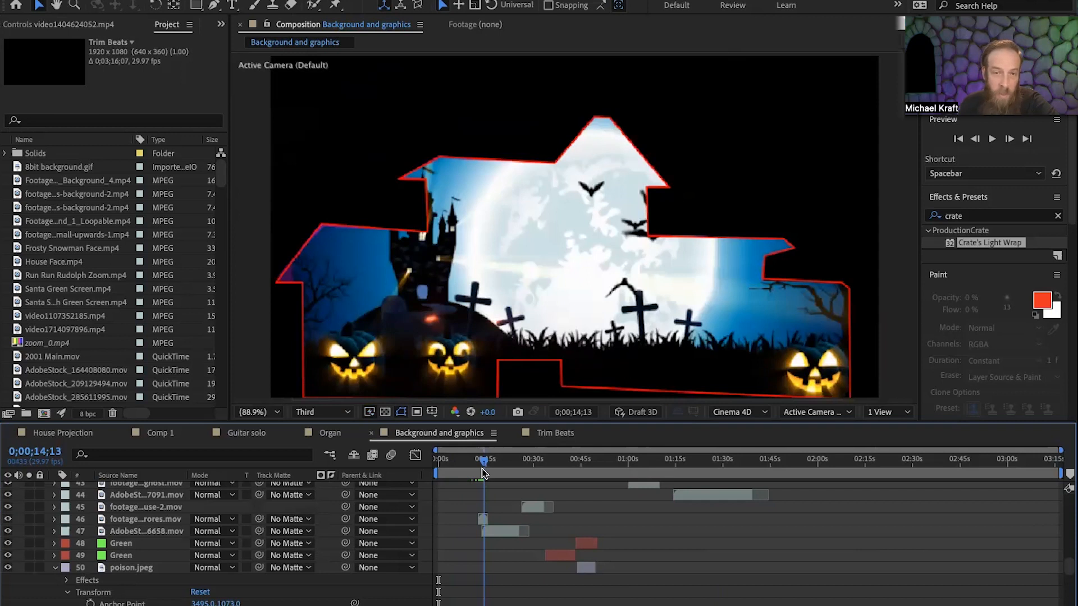
drag(482, 468, 505, 481)
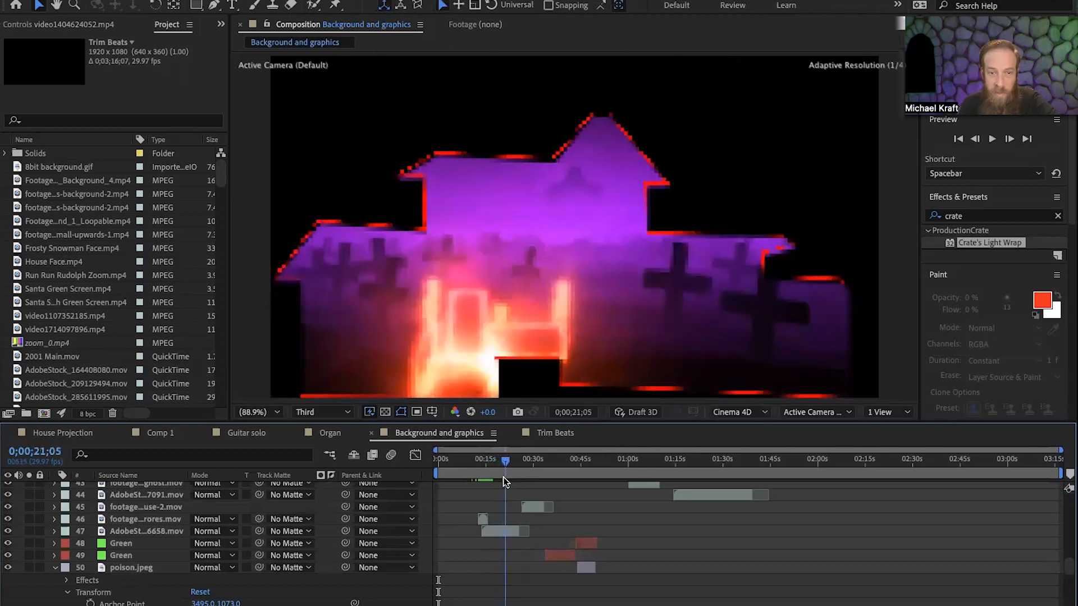
Look through the Background and graphics layer stack, scrub to 0;01;11;15 and preview the moon and castle background to about 0;01;13;22.
scroll(78, 567, down, 10)
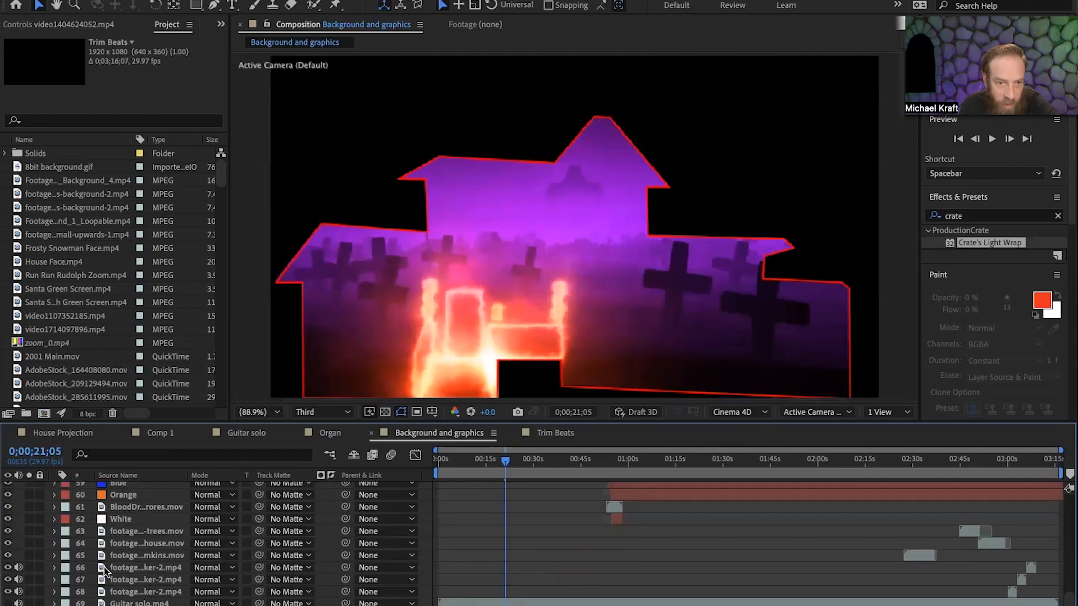
scroll(103, 567, up, 10)
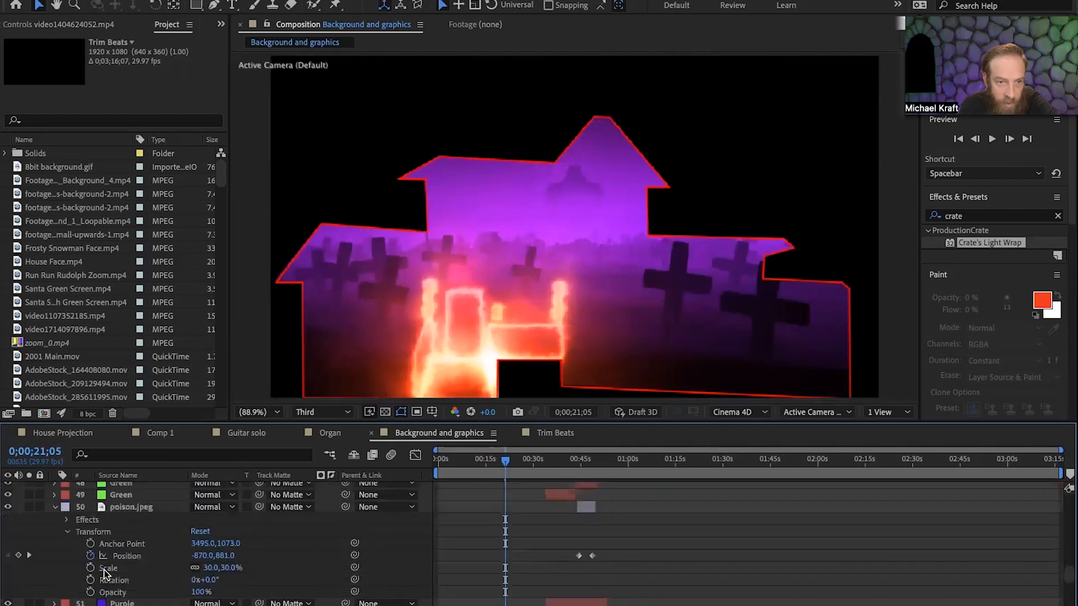
scroll(104, 573, up, 20)
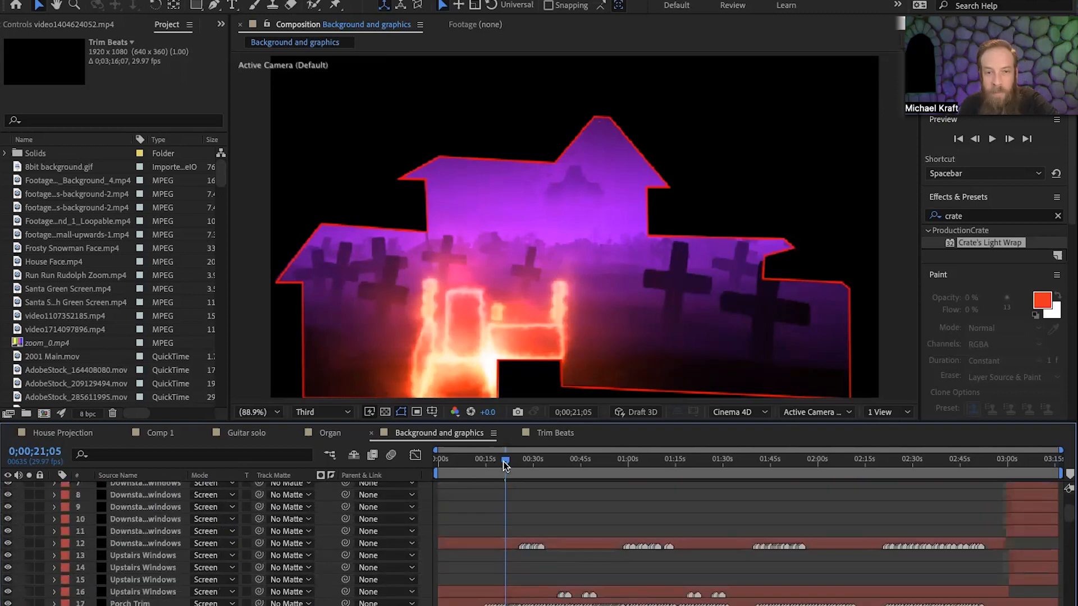
drag(502, 466, 664, 477)
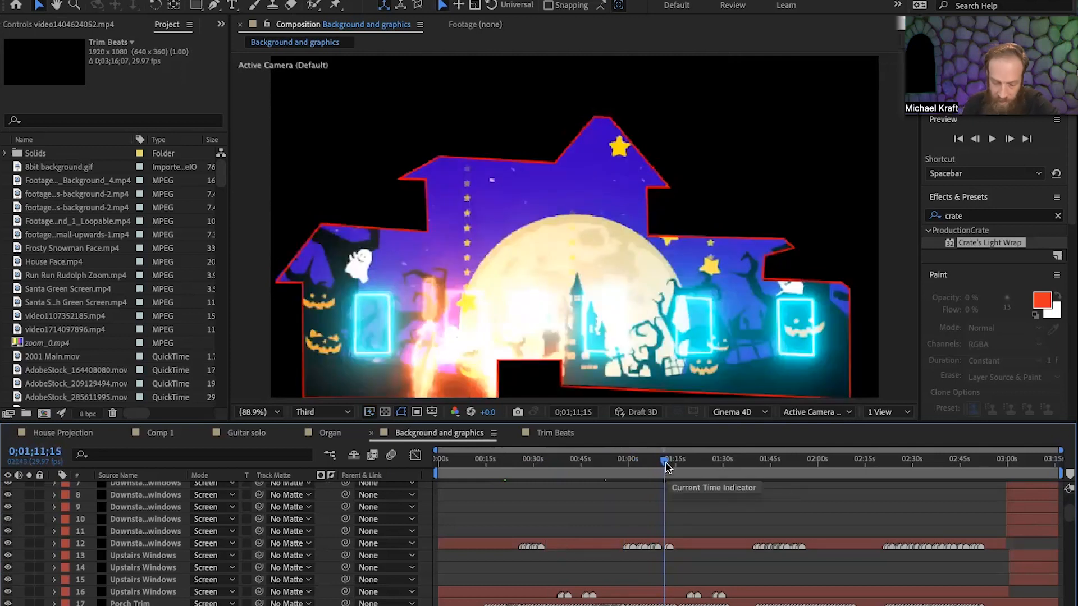
key(space)
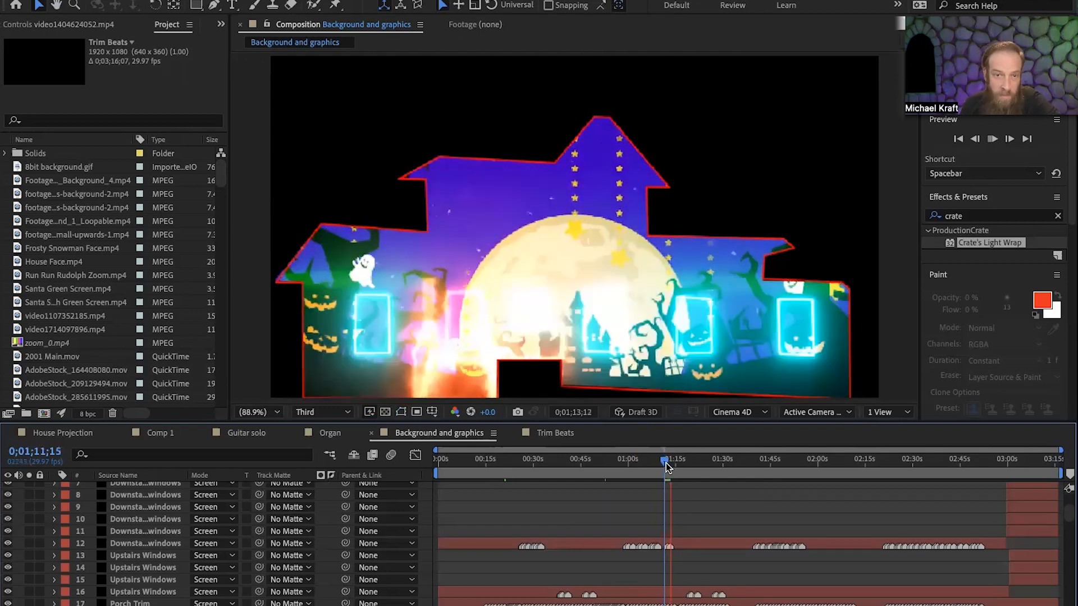
key(space)
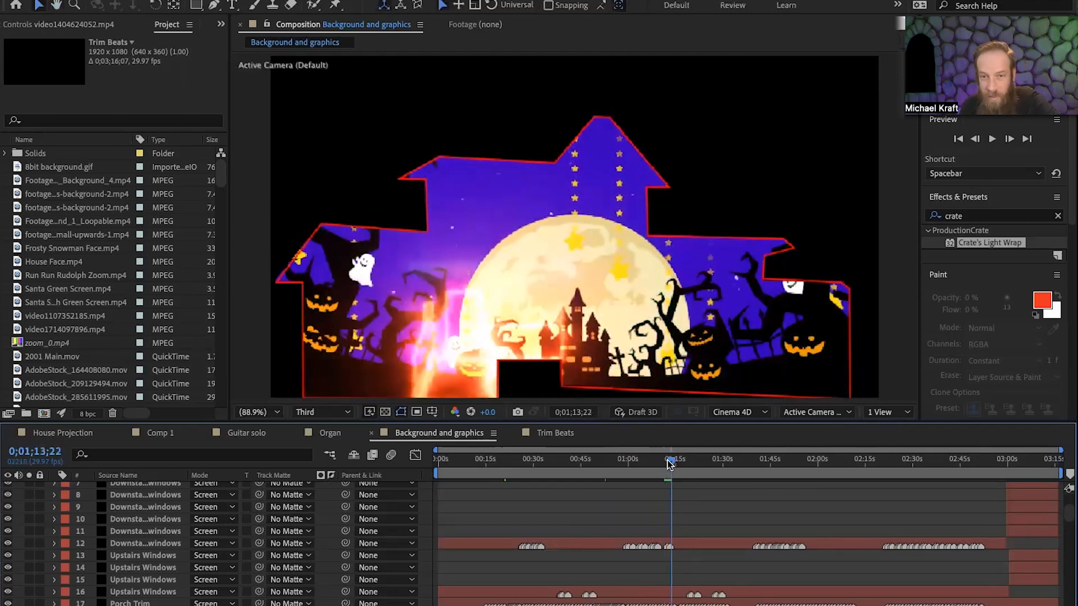
Scrub ahead to about 0;03;00;14, return to 0;02;57;21 and preview the composition's closing lights section.
drag(672, 464, 873, 481)
drag(901, 484, 1008, 522)
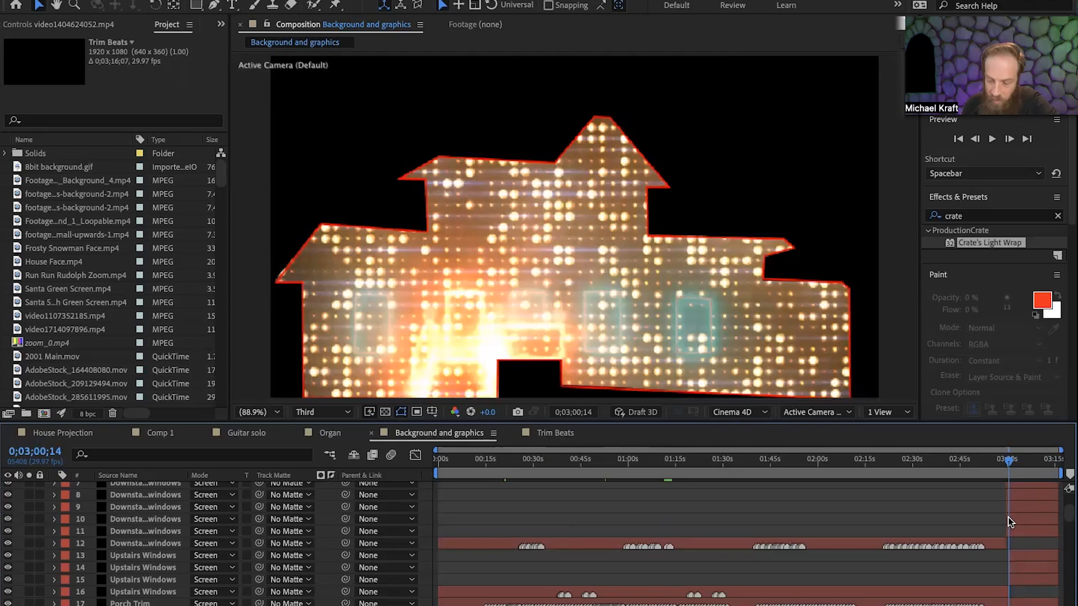
drag(1010, 461, 1002, 462)
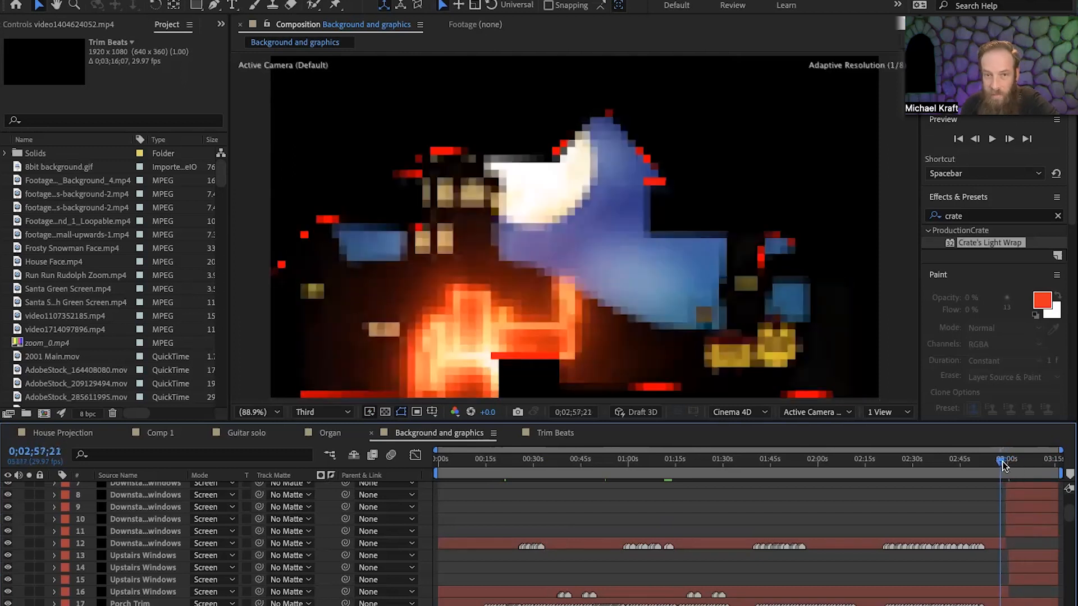
key(space)
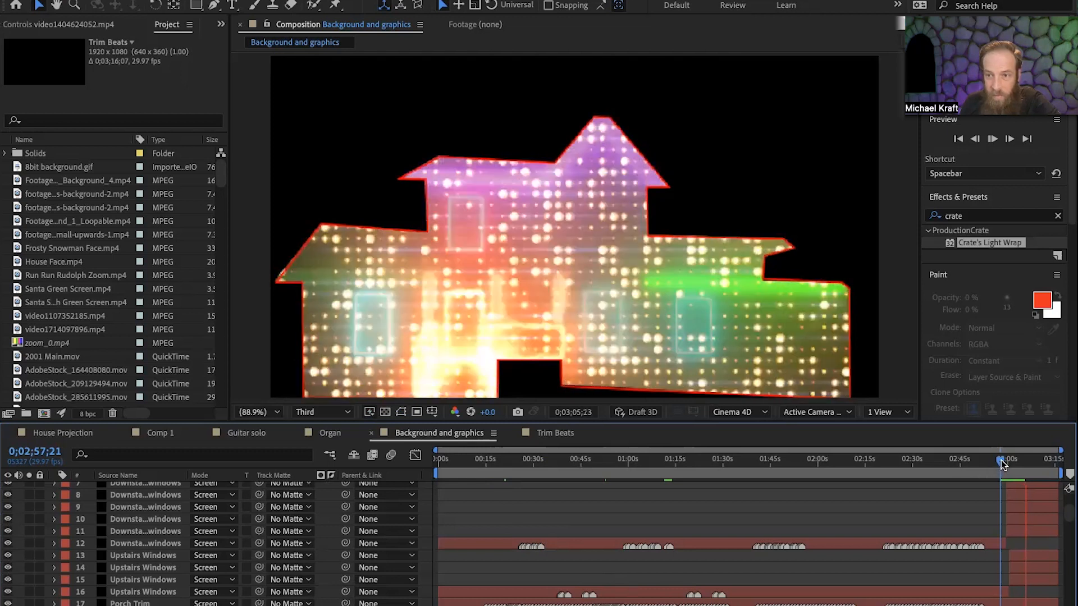
drag(1001, 463, 501, 508)
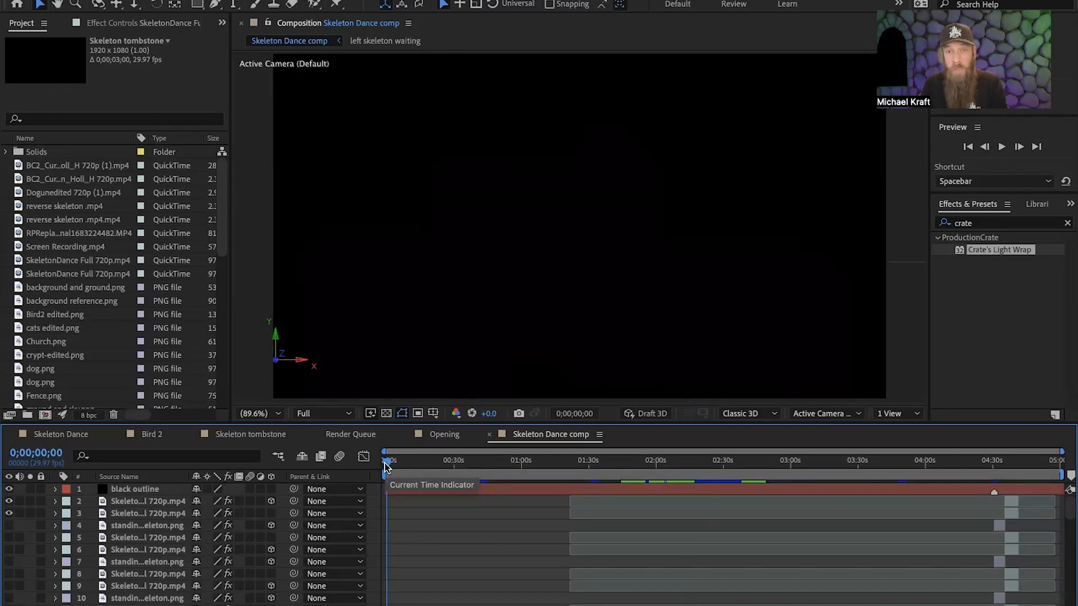
Scrub the Skeleton Dance comp from its start through the opening eyes and owl close-up to 0;00;34;18.
drag(385, 466, 391, 467)
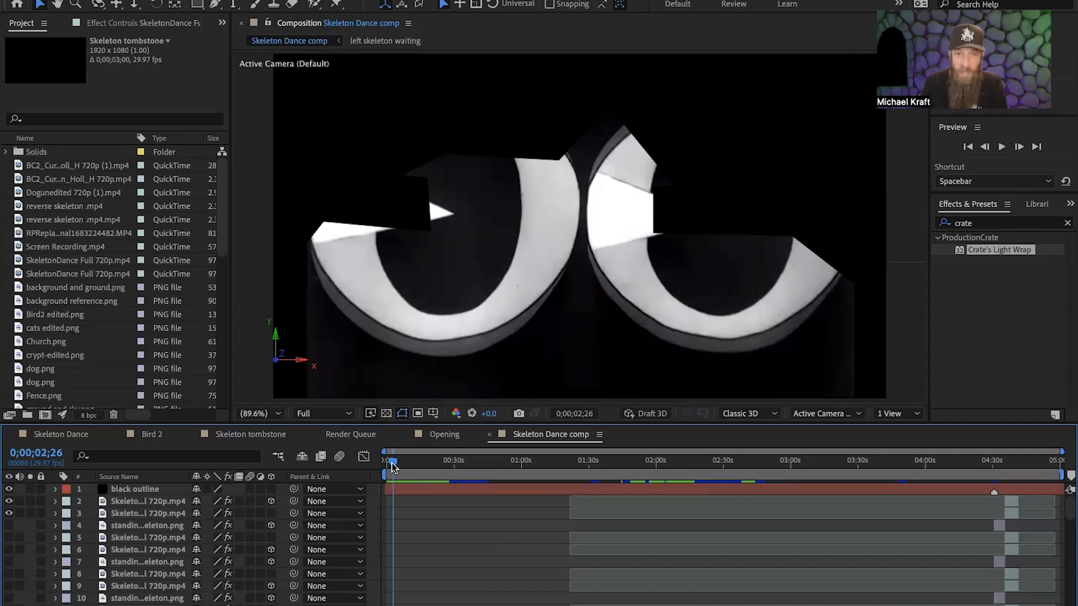
drag(393, 466, 453, 476)
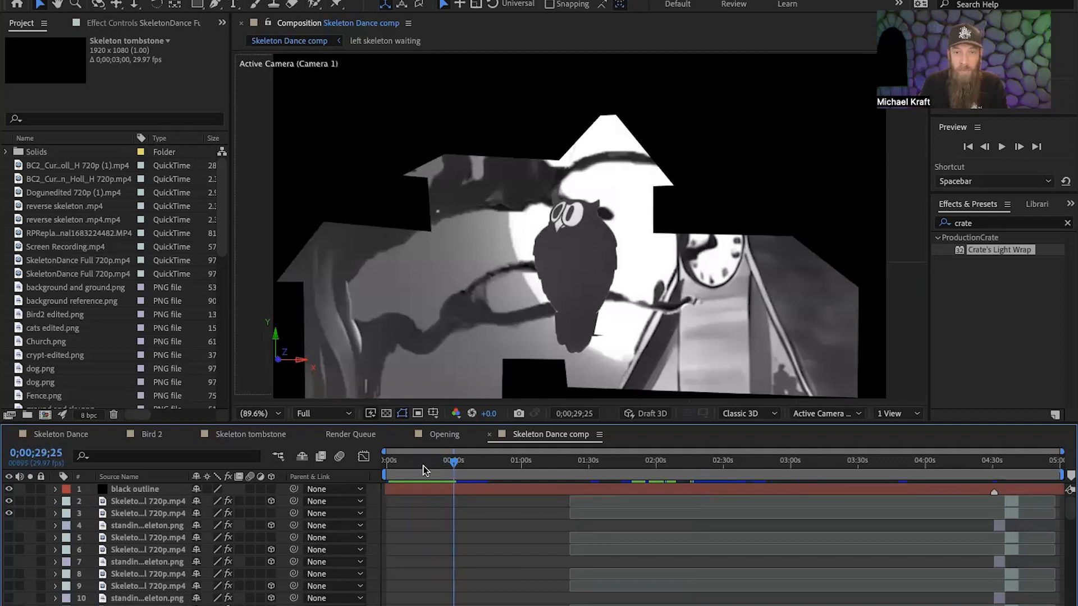
drag(452, 466, 463, 469)
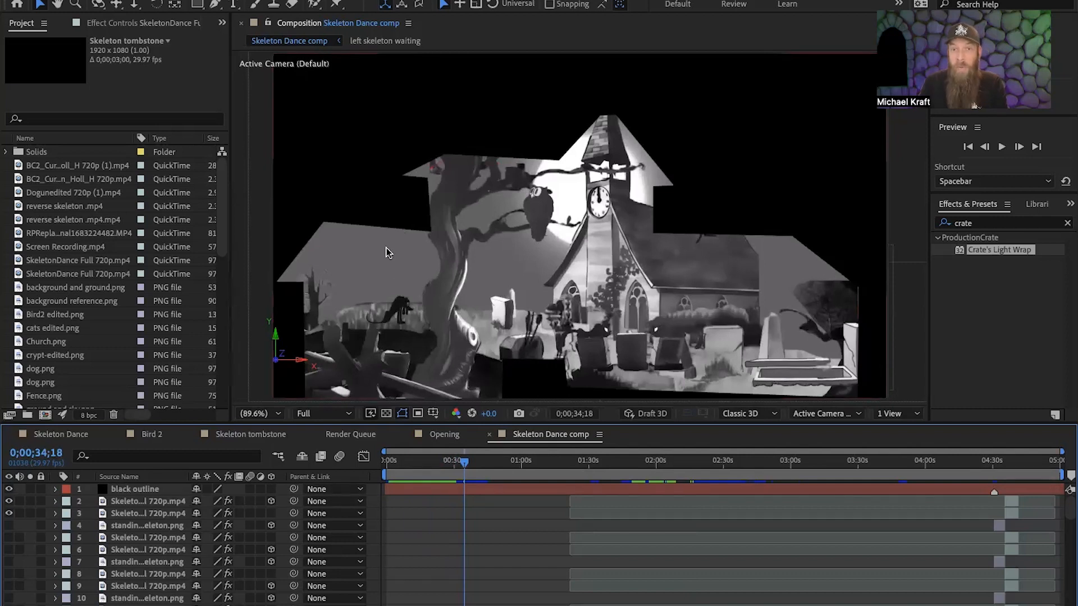
Hide and reshow the black outline layer, then do the same with Church.png layer 71 to compare the scene.
click(9, 489)
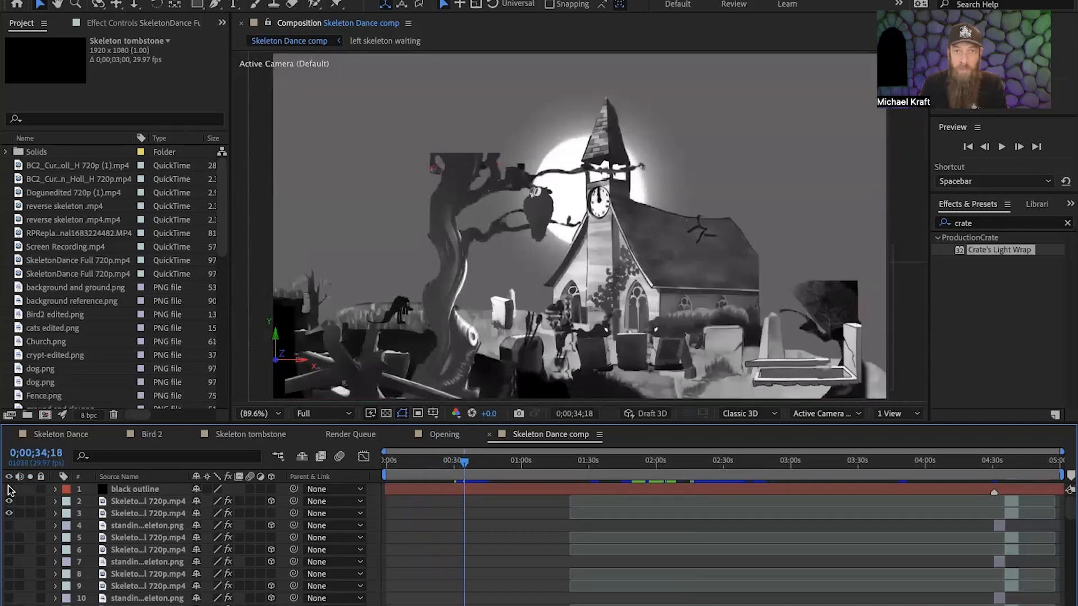
click(9, 489)
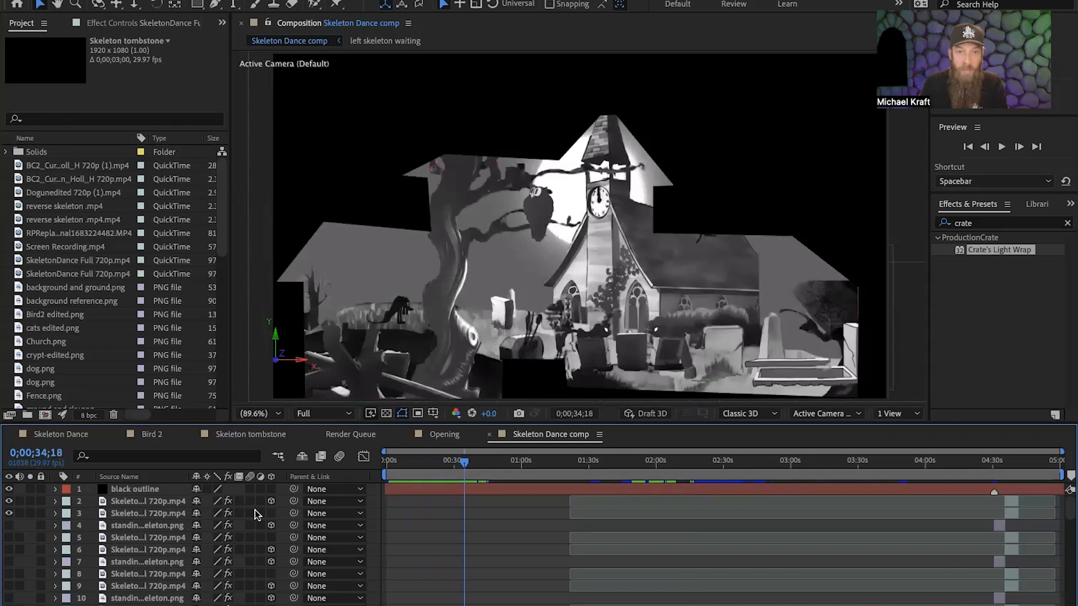
scroll(235, 560, down, 4)
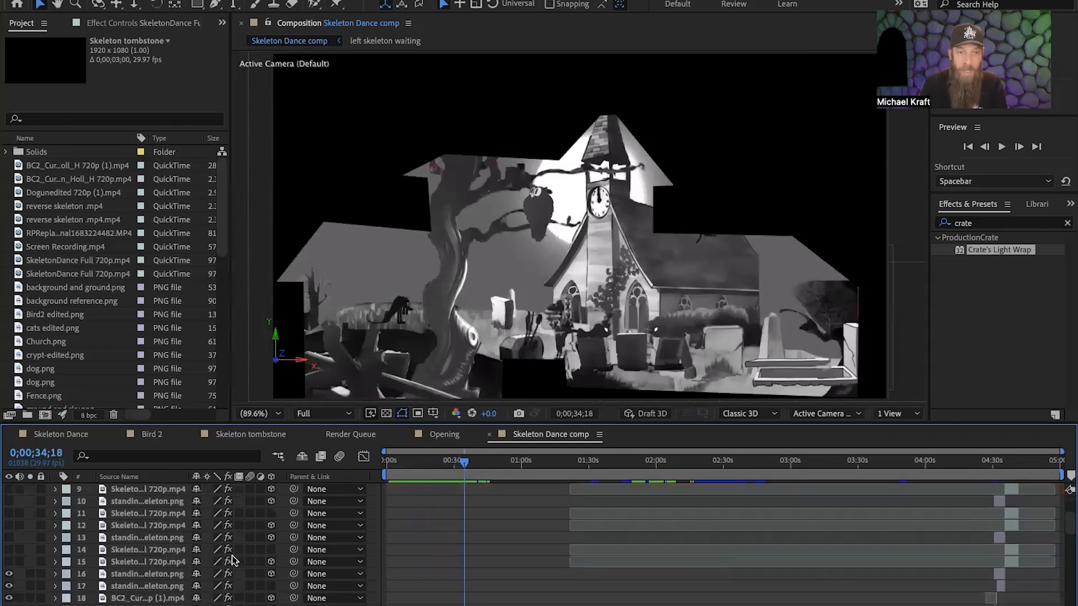
scroll(235, 560, down, 20)
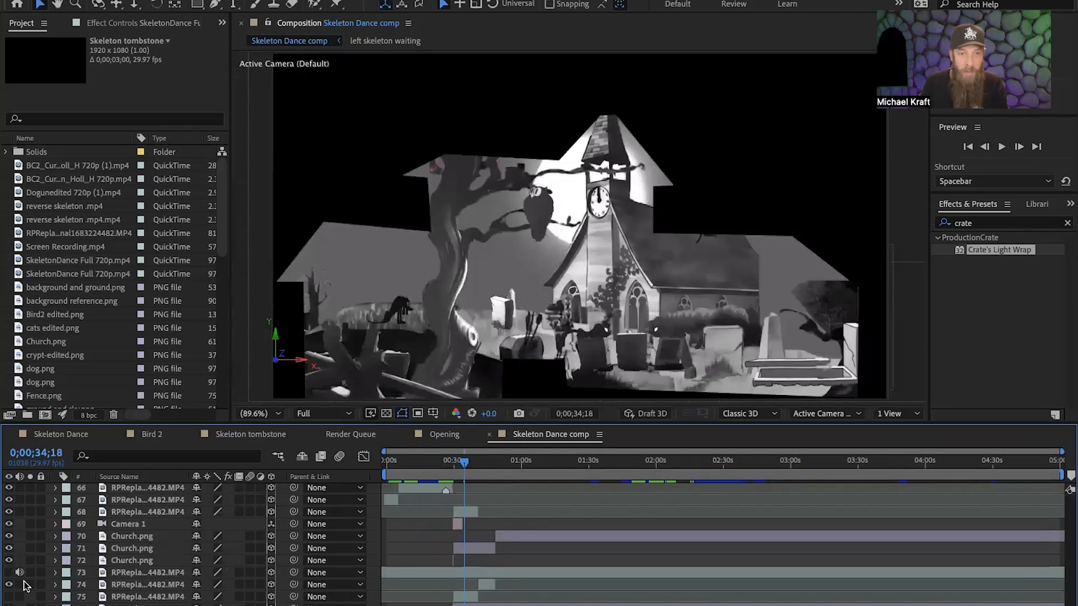
click(9, 548)
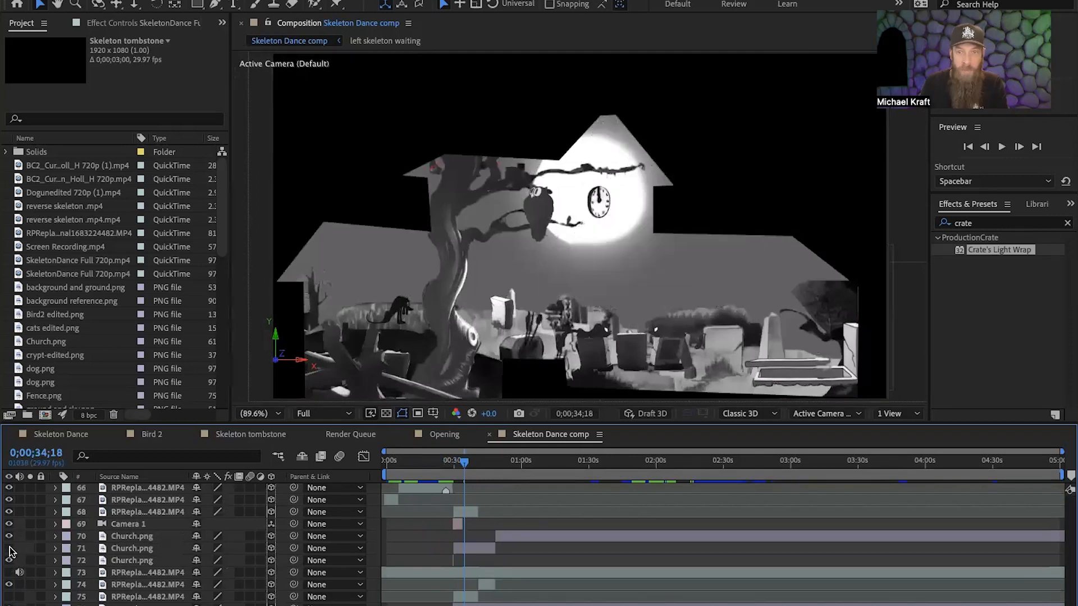
click(9, 548)
Hide and reshow the Fence.png and Tree.png layers one at a time to inspect the separated scene pieces.
scroll(11, 550, up, 6)
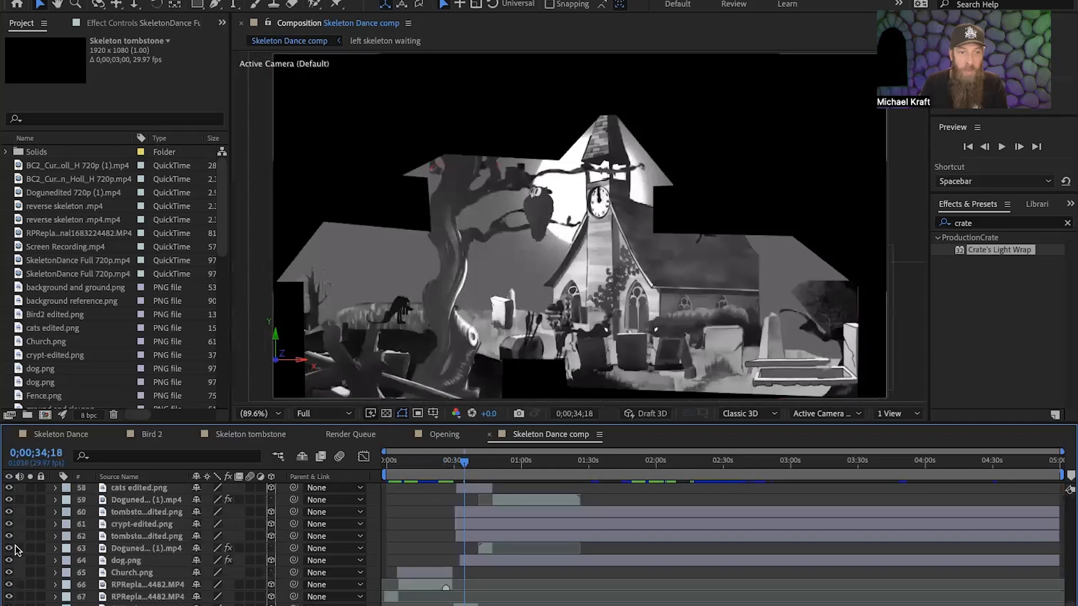
scroll(16, 550, up, 9)
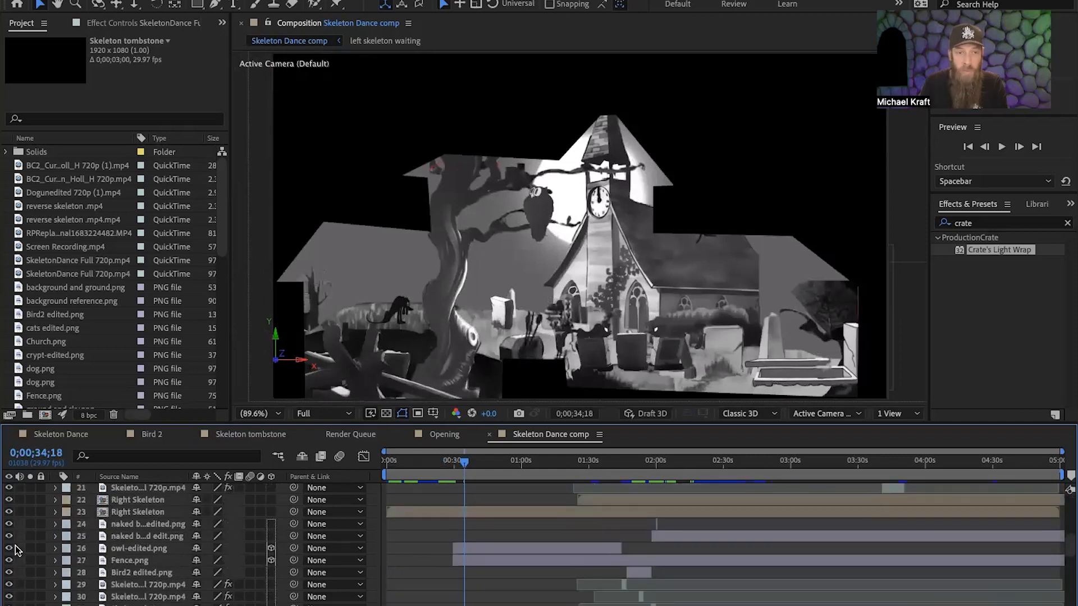
click(10, 561)
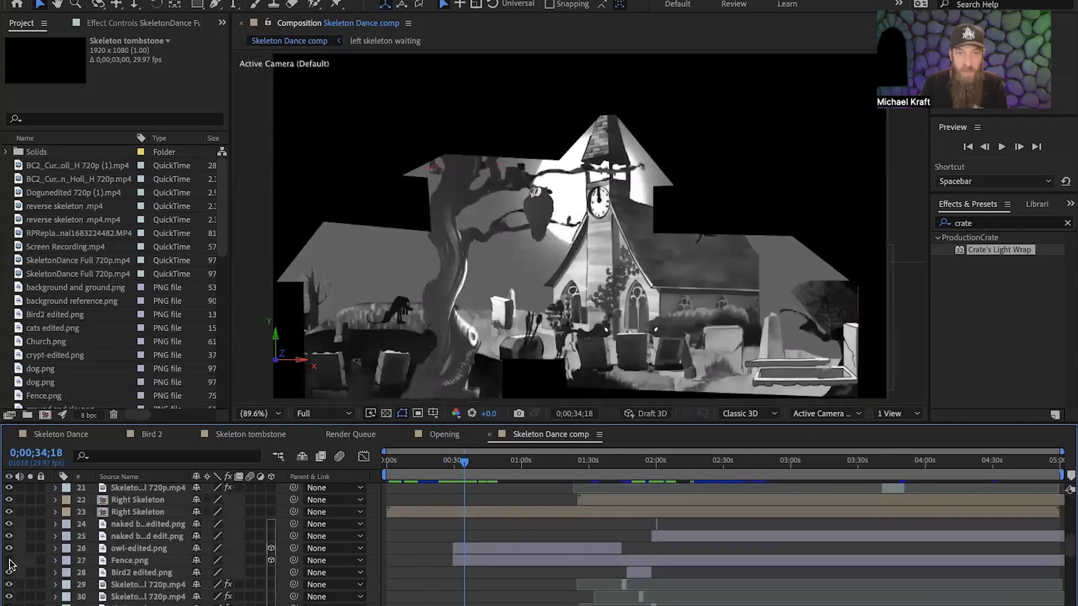
click(10, 561)
scroll(10, 563, down, 1)
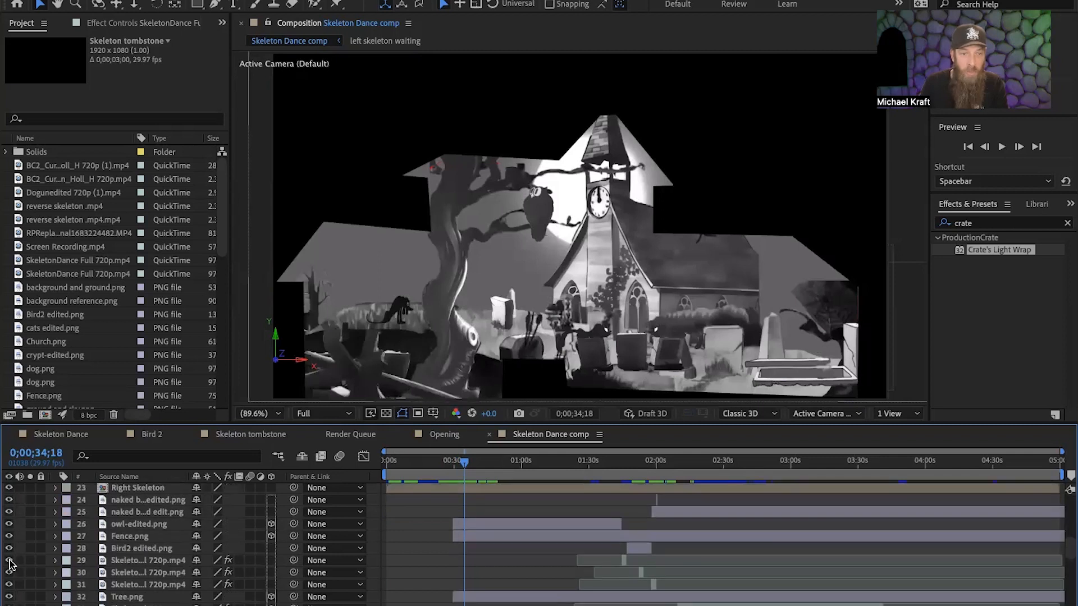
click(10, 597)
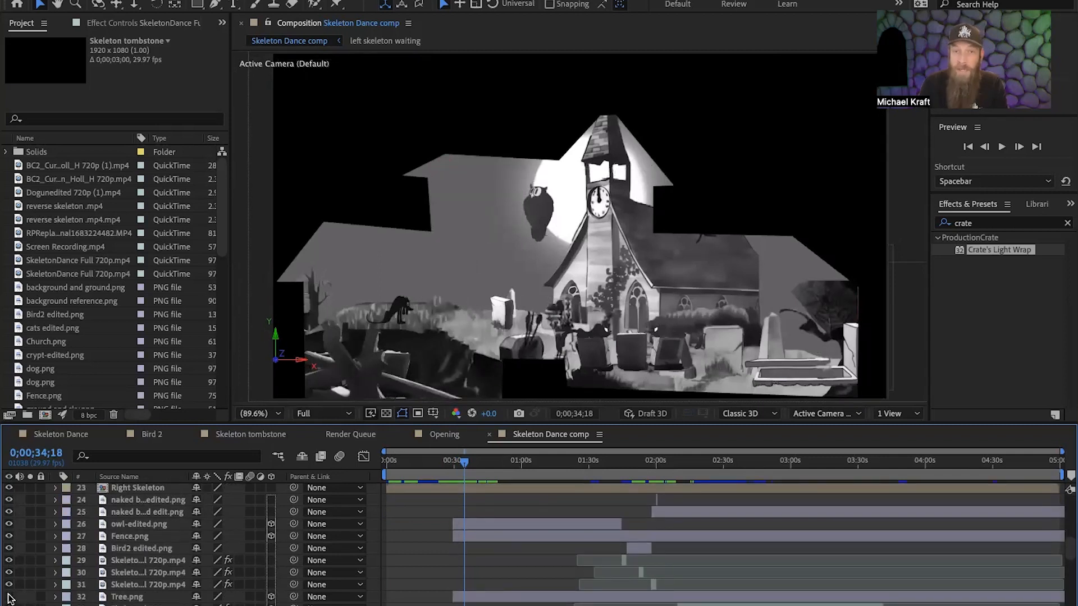
click(10, 597)
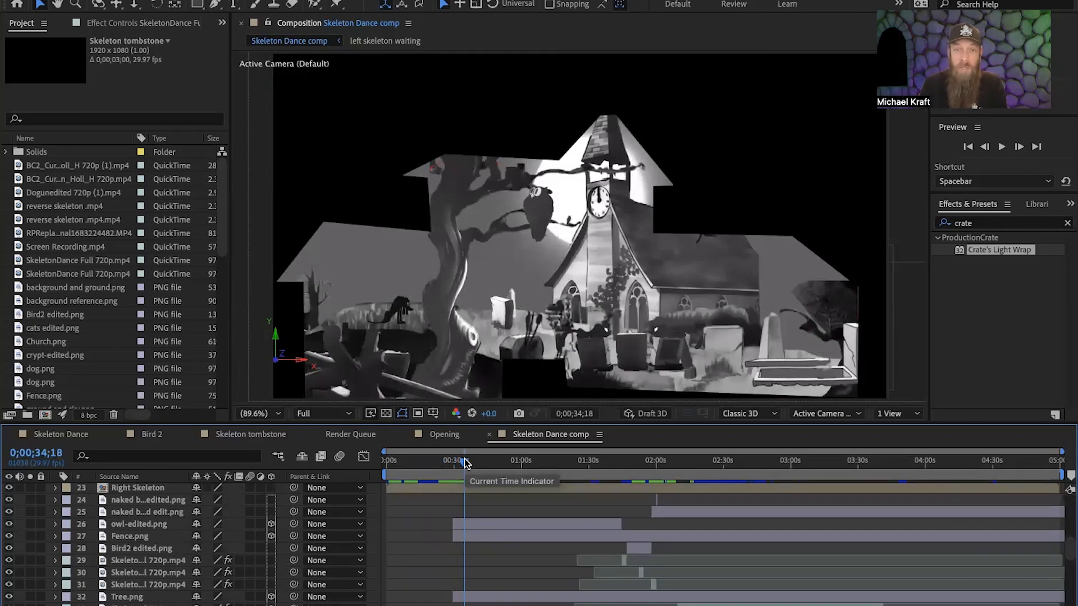
Scrub back to the owl close-up at 0;00;29;25 and review the graveyard animation forward to 0;00;49;16.
mouse_move(464, 461)
mouse_down()
mouse_move(445, 467)
mouse_move(456, 470)
mouse_up()
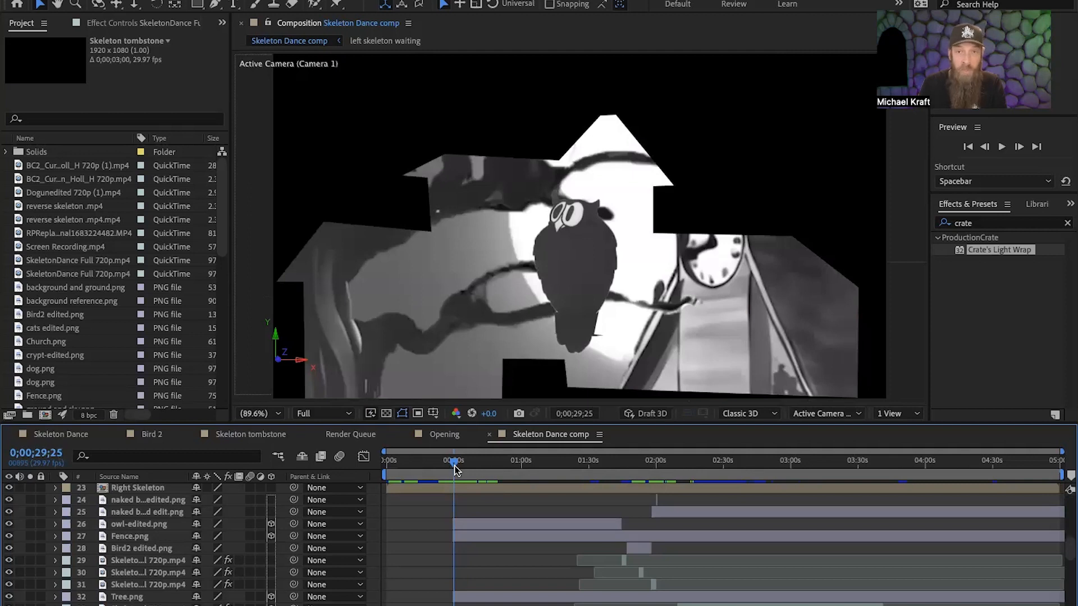
drag(456, 471, 465, 471)
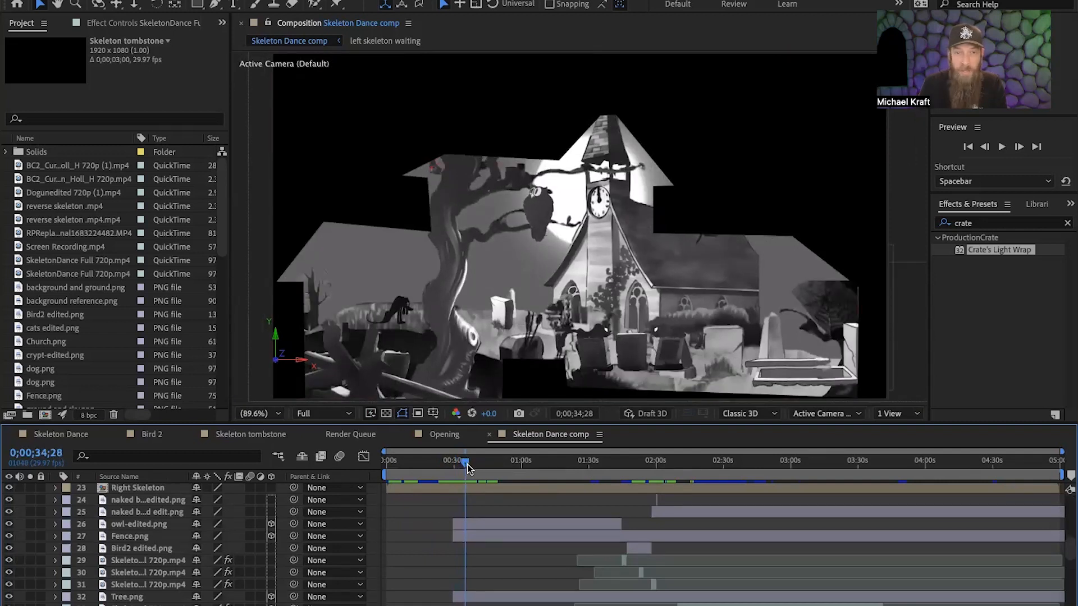
drag(465, 462, 484, 472)
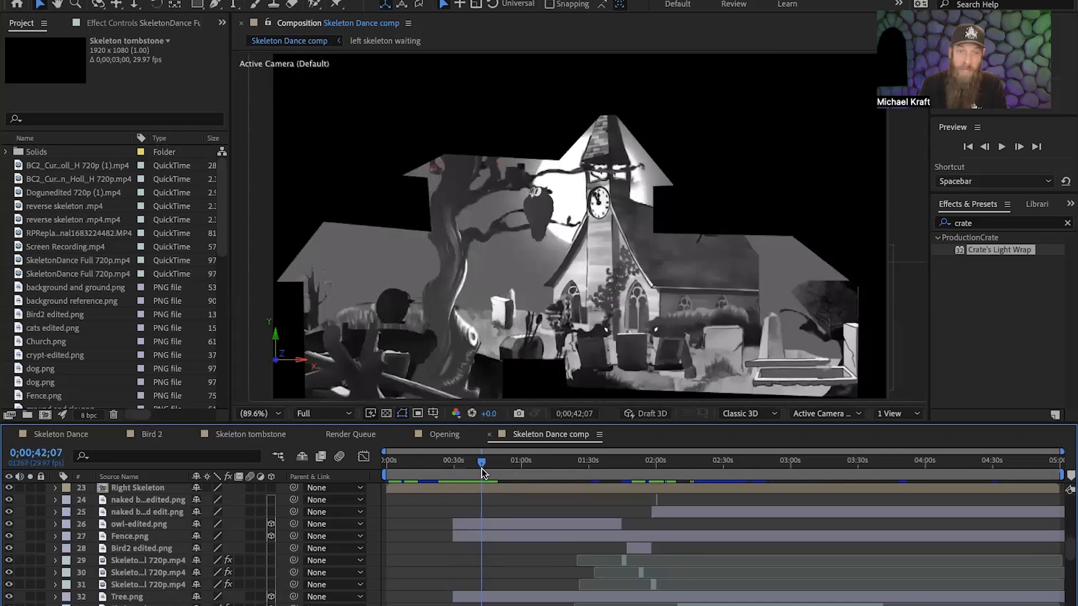
drag(482, 473, 468, 475)
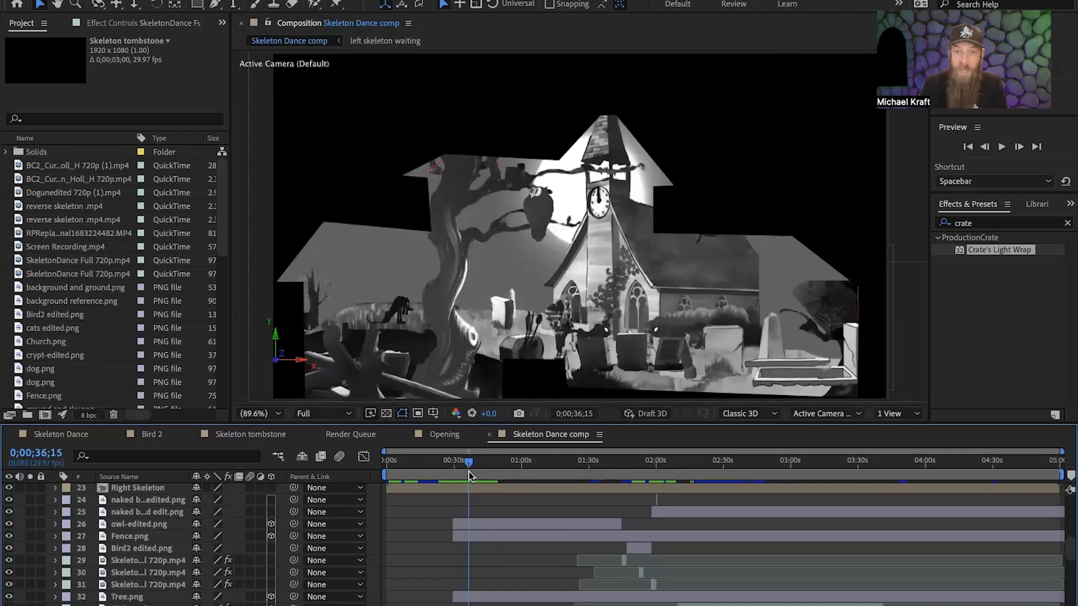
drag(469, 471, 478, 466)
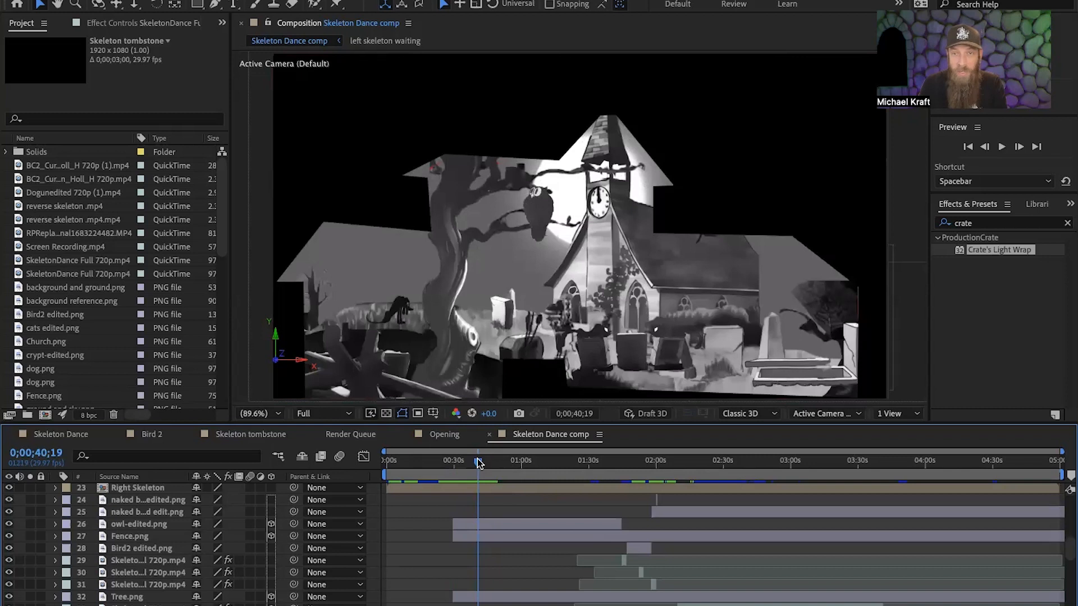
mouse_move(481, 461)
mouse_down()
mouse_move(449, 465)
mouse_move(498, 467)
mouse_up()
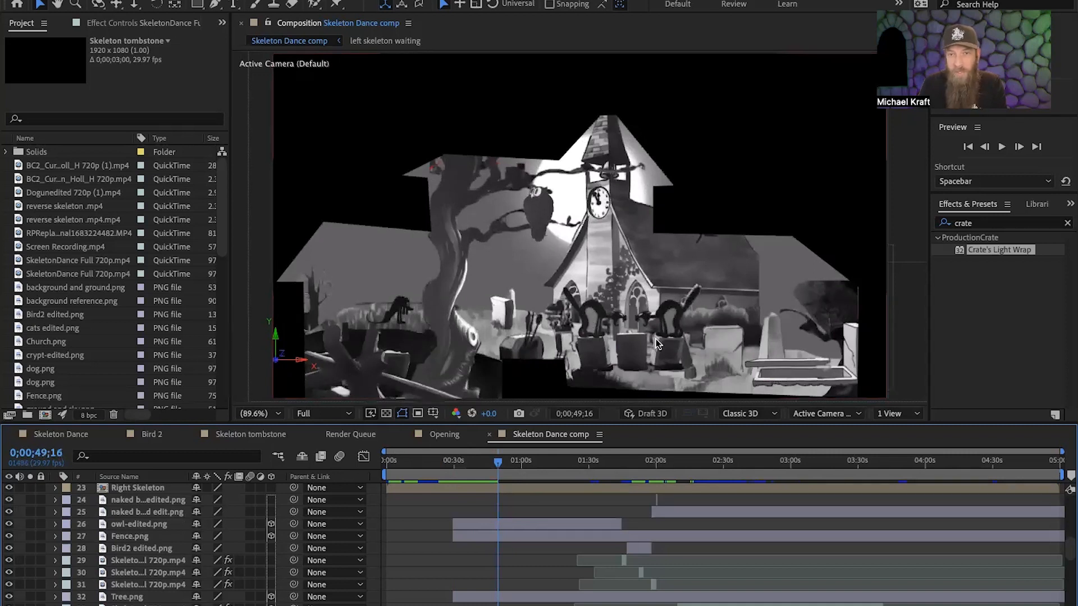
Scrub through the skeleton entrance between 0;01;20;21 and 0;01;39;22, then preview the skeleton dance from 0;01;35;09.
drag(499, 466, 568, 473)
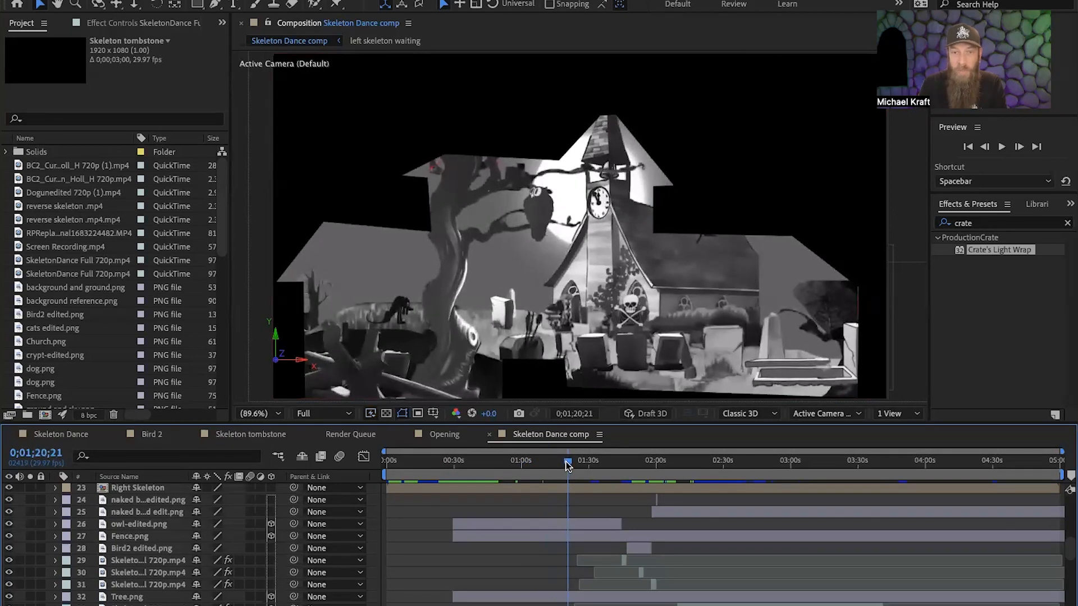
drag(566, 462, 574, 464)
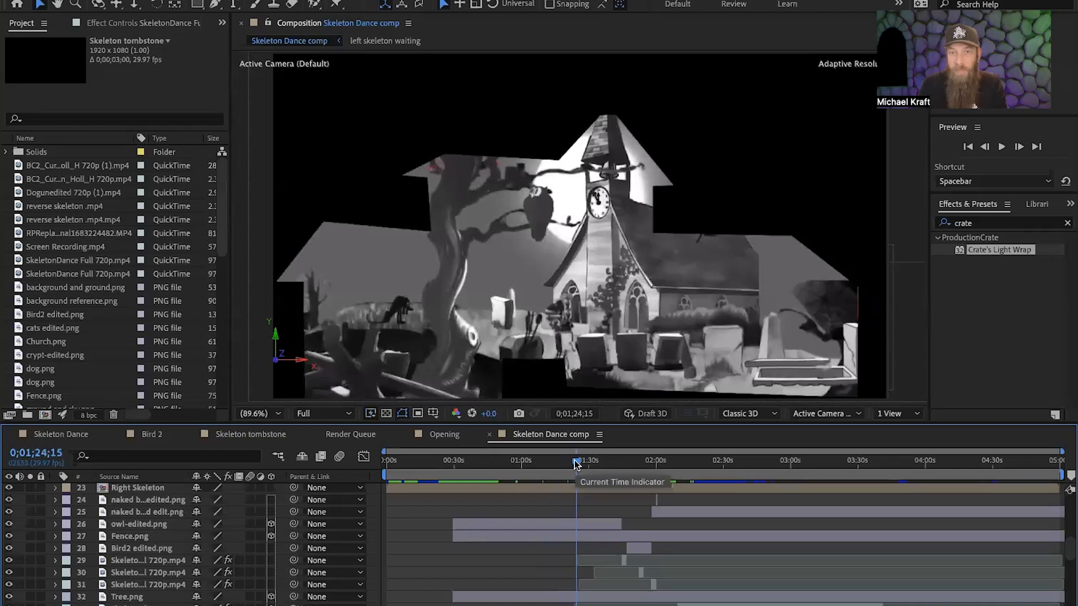
drag(575, 462, 611, 468)
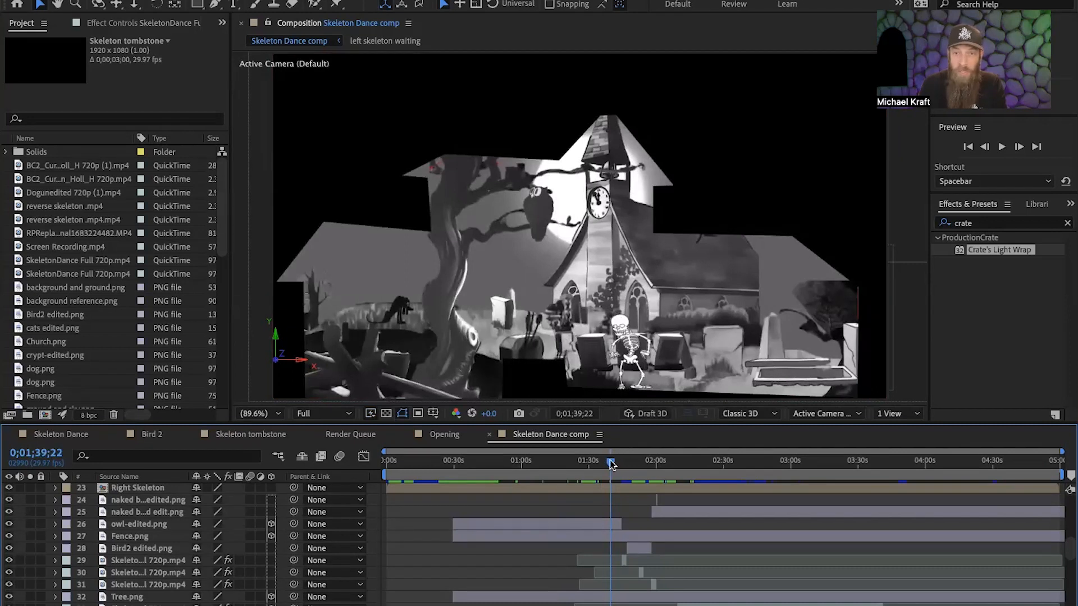
drag(611, 464, 600, 464)
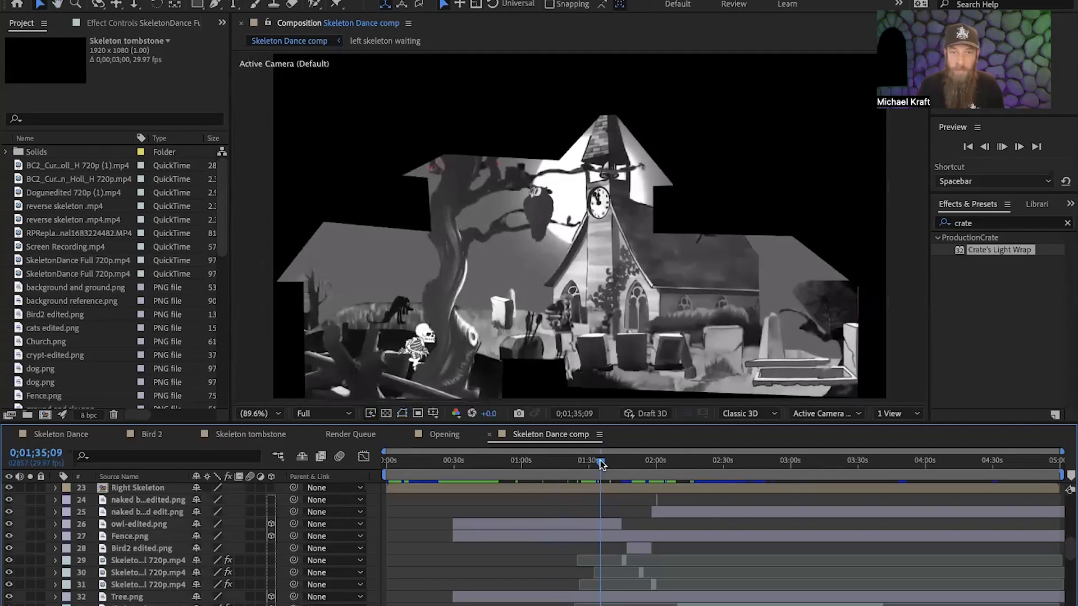
key(space)
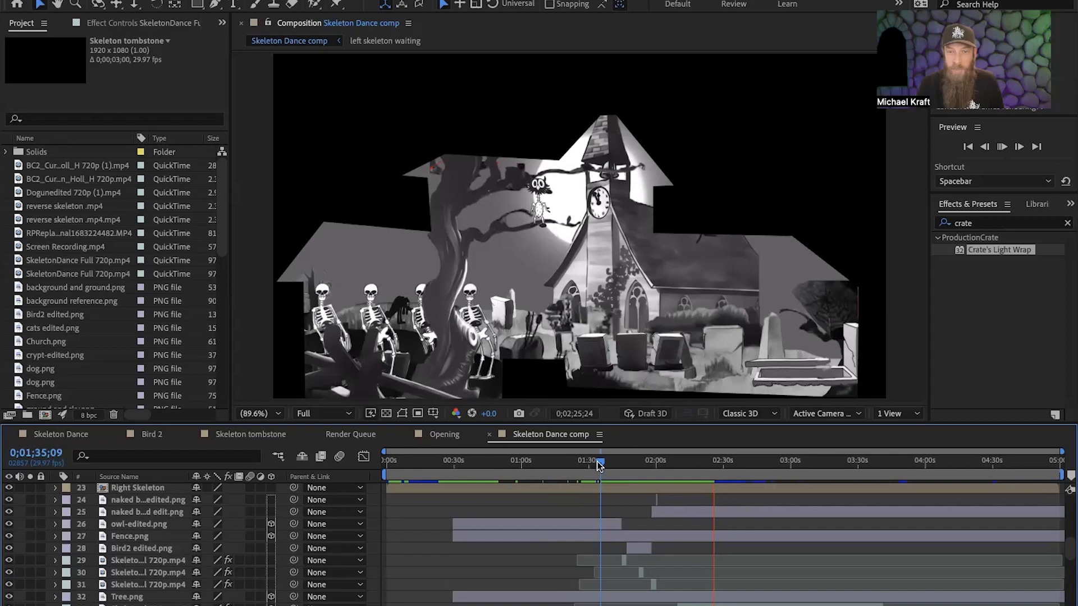
Preview the skeleton dance in front of the church from 0;02;52;15, then again from 0;03;41;23.
drag(600, 465, 765, 472)
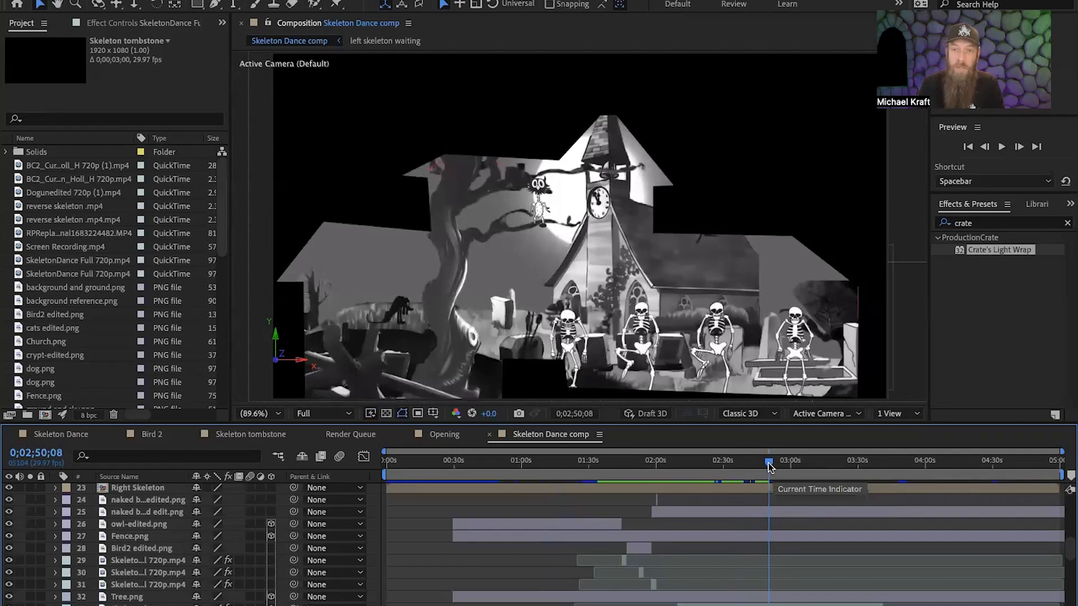
click(774, 471)
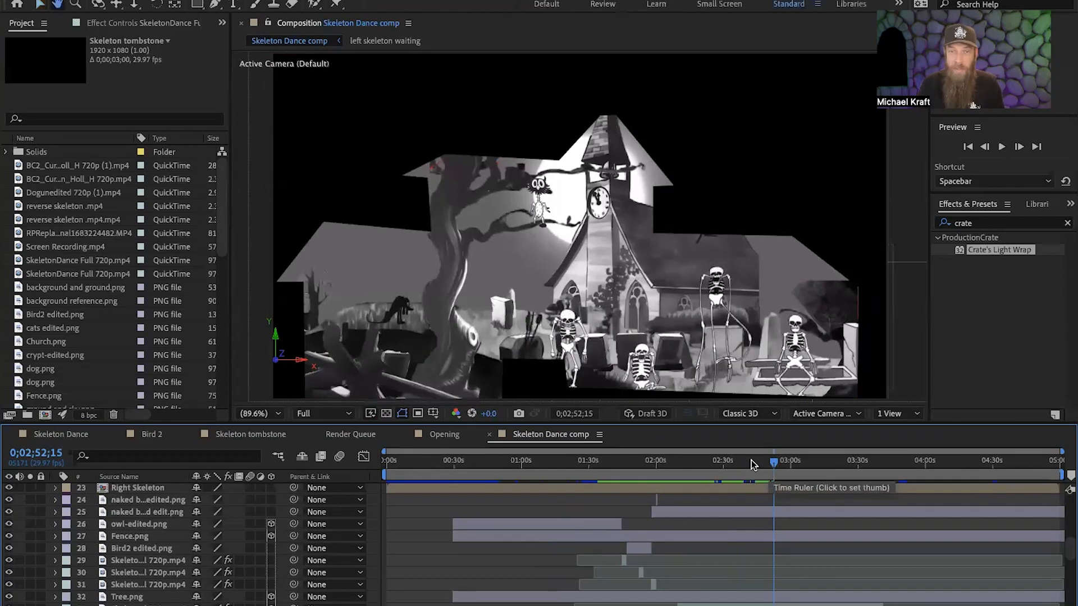
key(space)
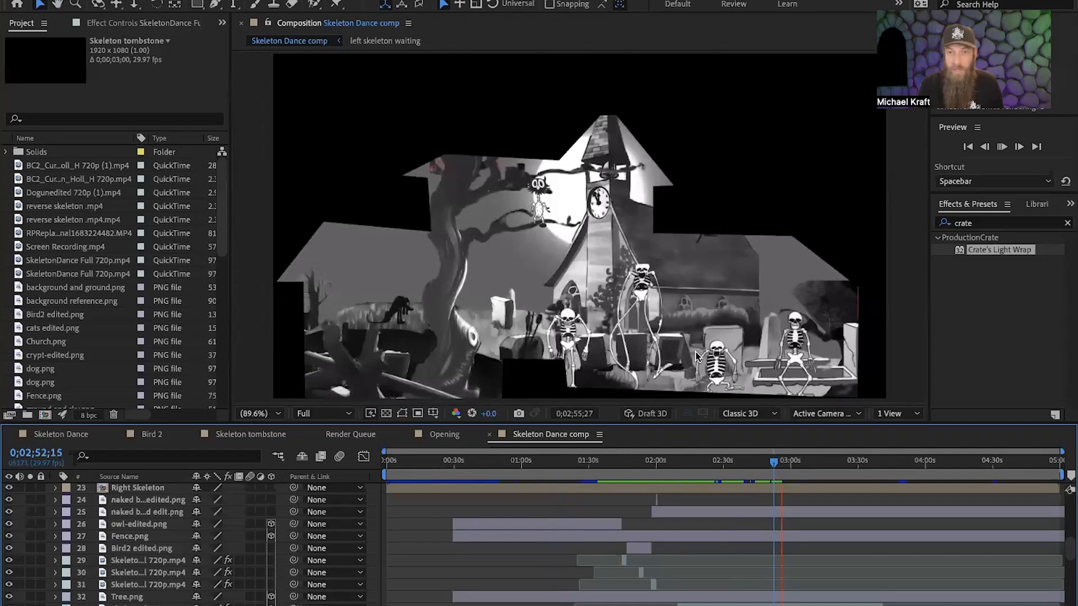
key(space)
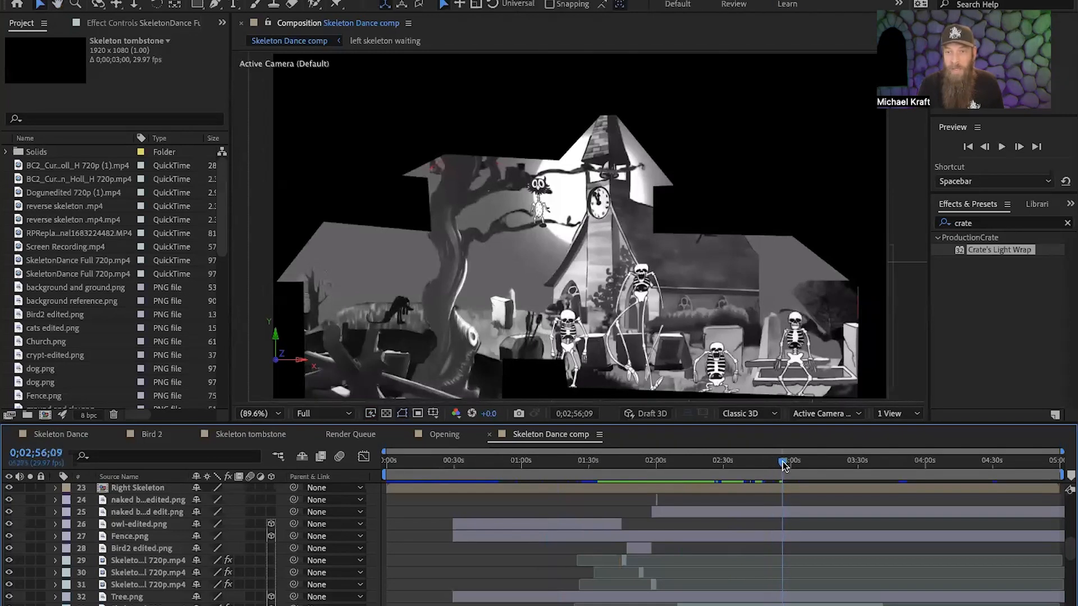
drag(784, 465, 883, 473)
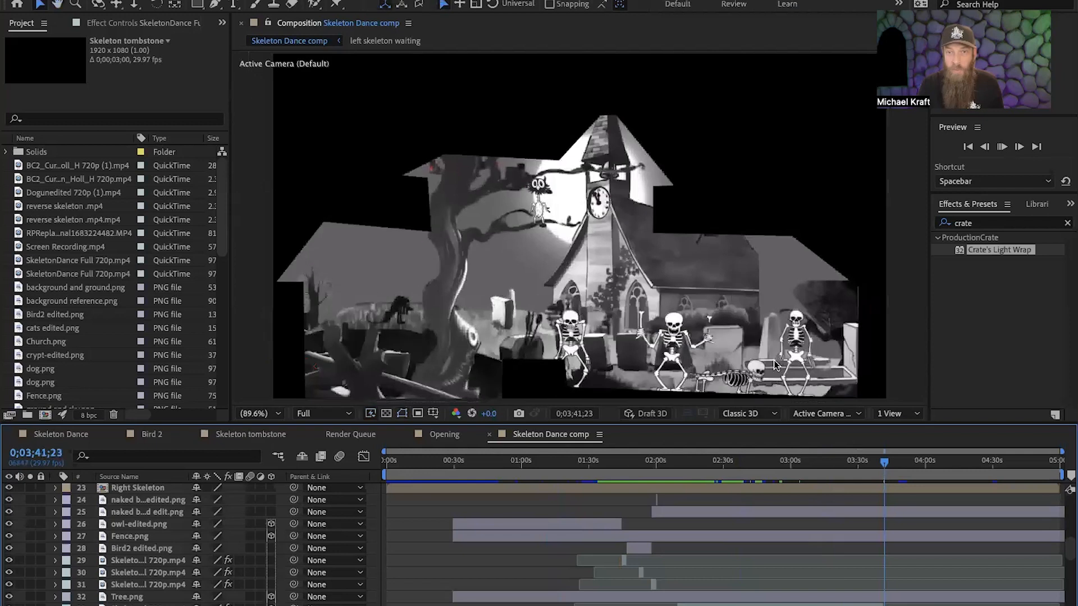
key(space)
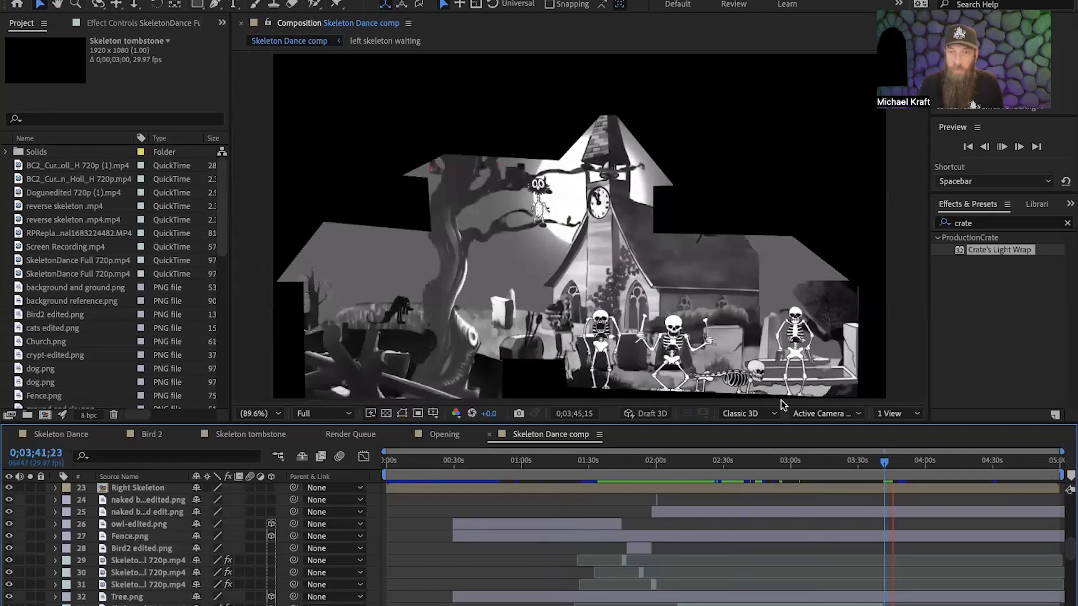
Scrub ahead through the late skeleton dance to 0;04;34;16 and preview the scene with the rooster on the fence.
drag(883, 463, 995, 470)
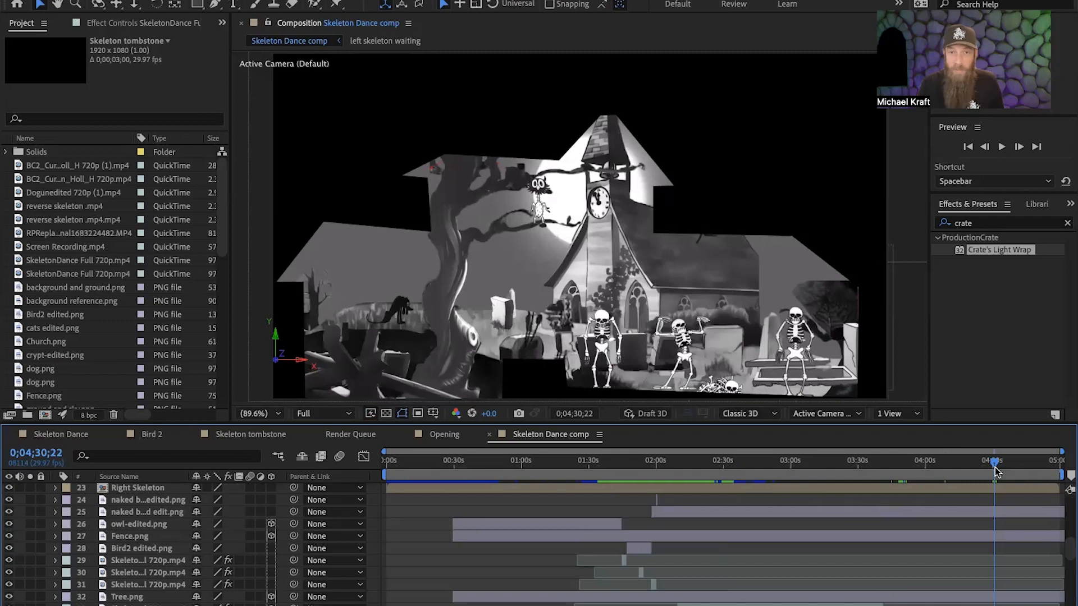
drag(995, 471, 1004, 474)
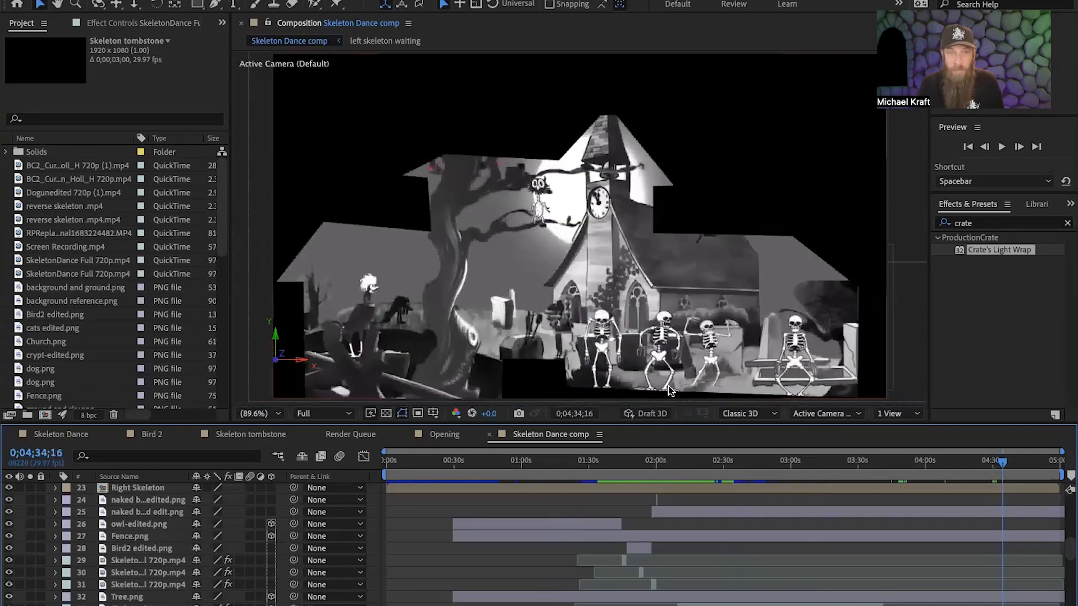
key(space)
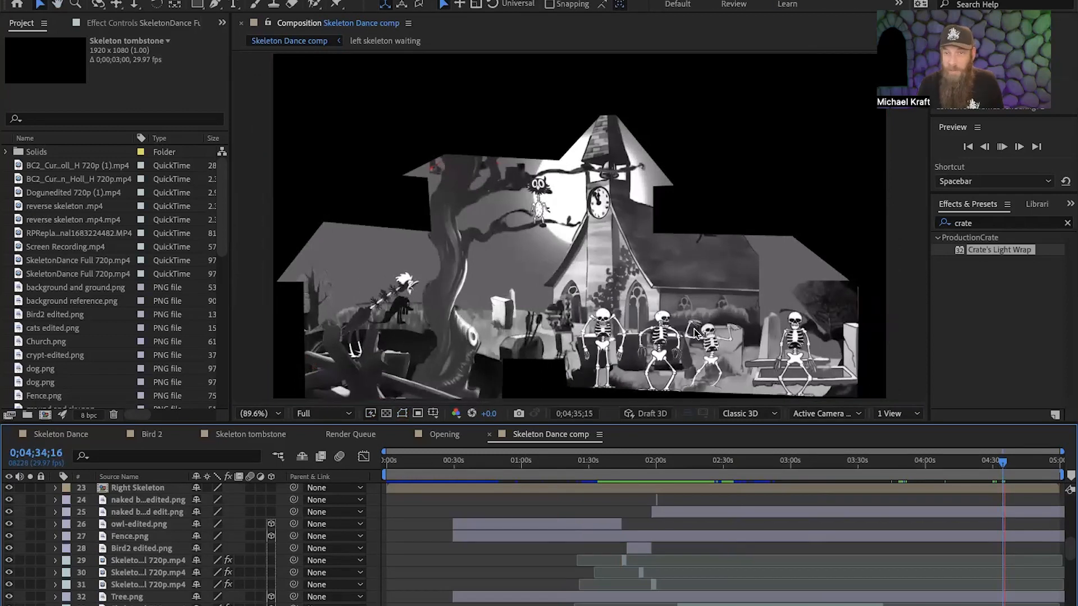
key(space)
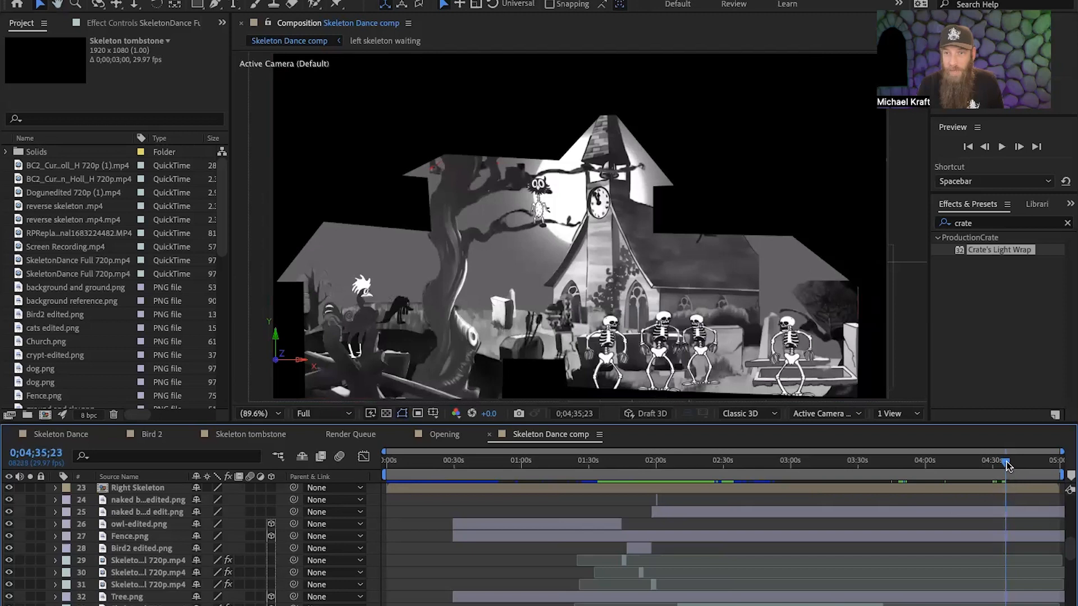
Scrub back to 0;04;29;14 and preview the skeletons merging, then replay the dance from 0;04;30;22.
drag(1006, 463, 982, 468)
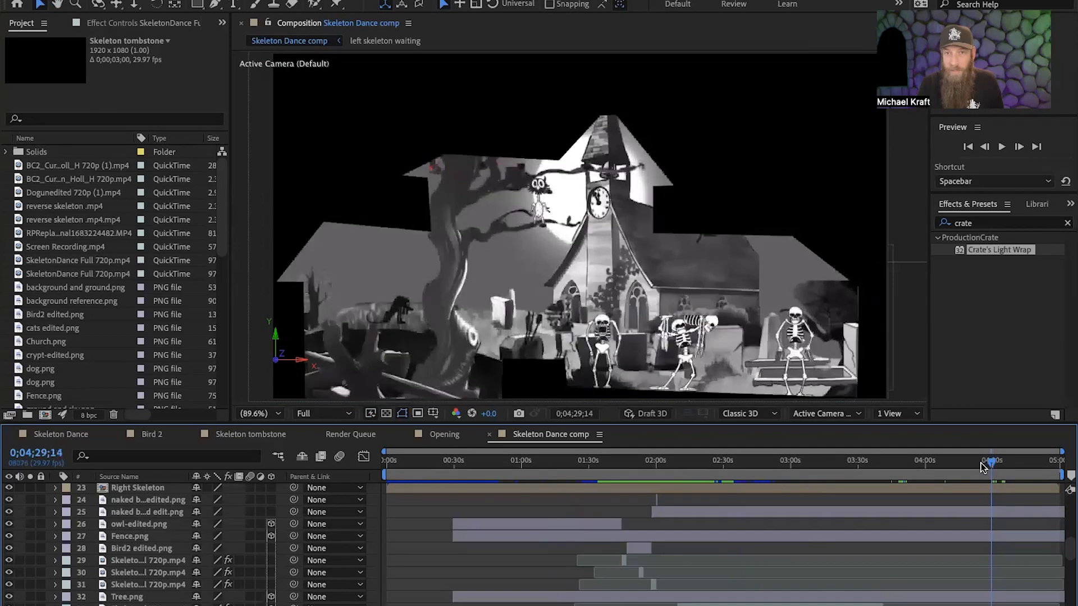
key(space)
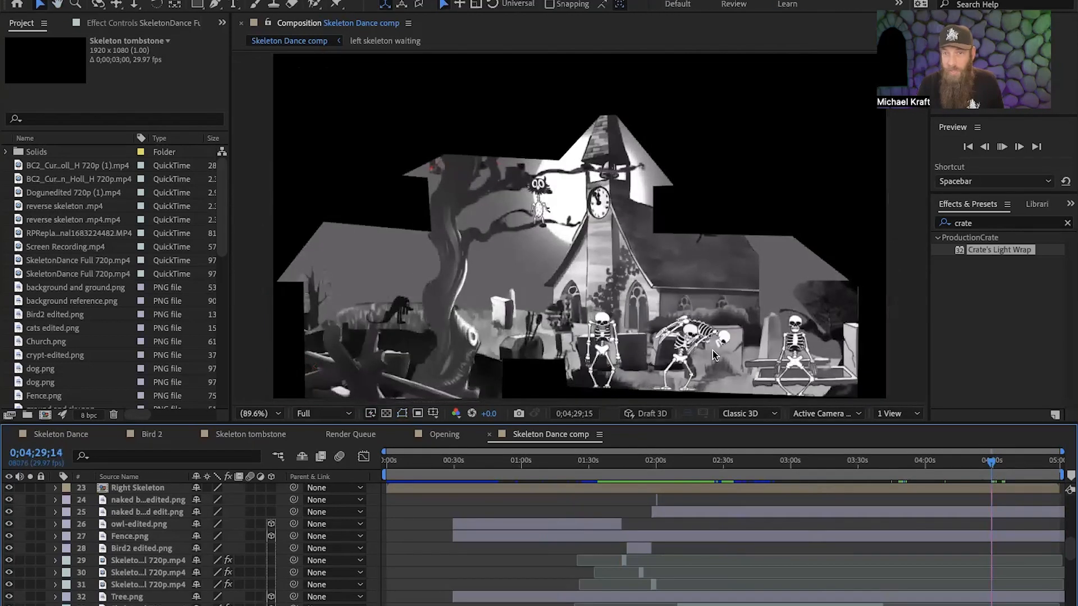
key(space)
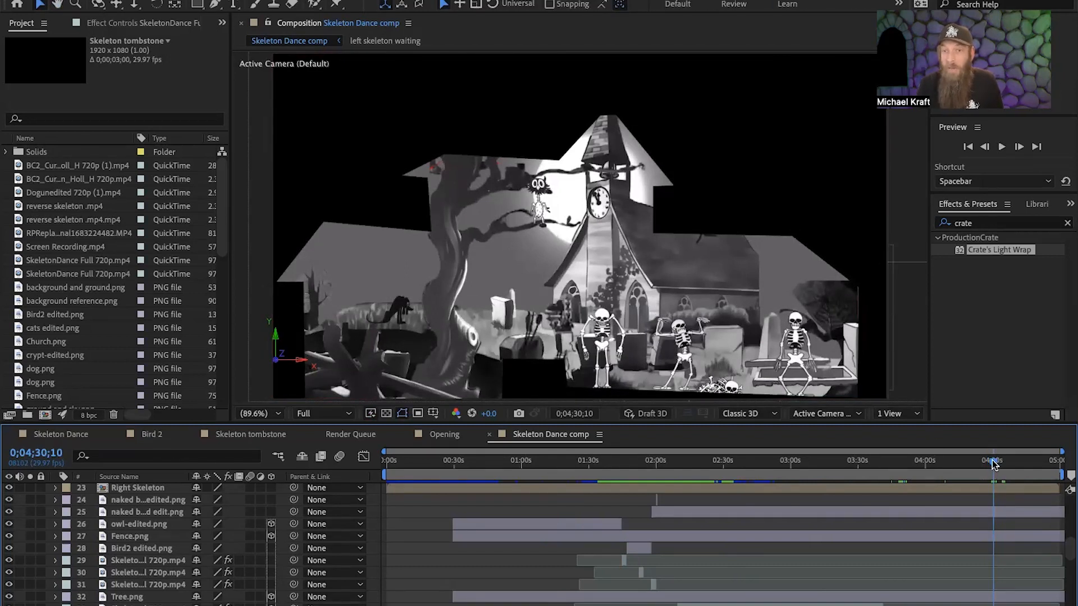
key(space)
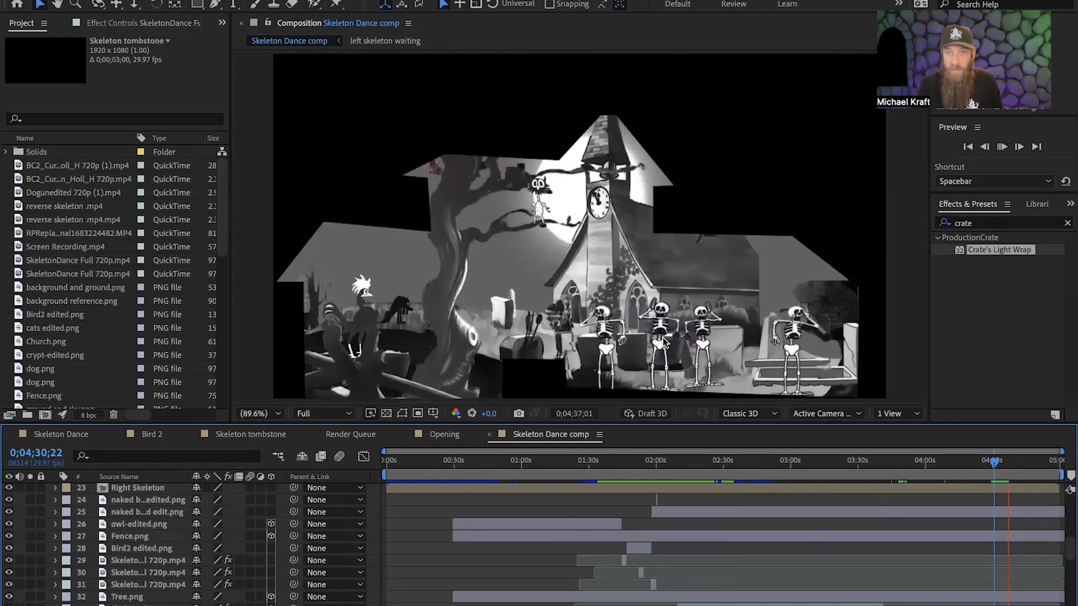
Move ahead to 0;04;48;25 and preview the closing graveyard animation with the loose bones up to 0;04;53;22.
click(1008, 462)
drag(1009, 461, 1032, 465)
key(space)
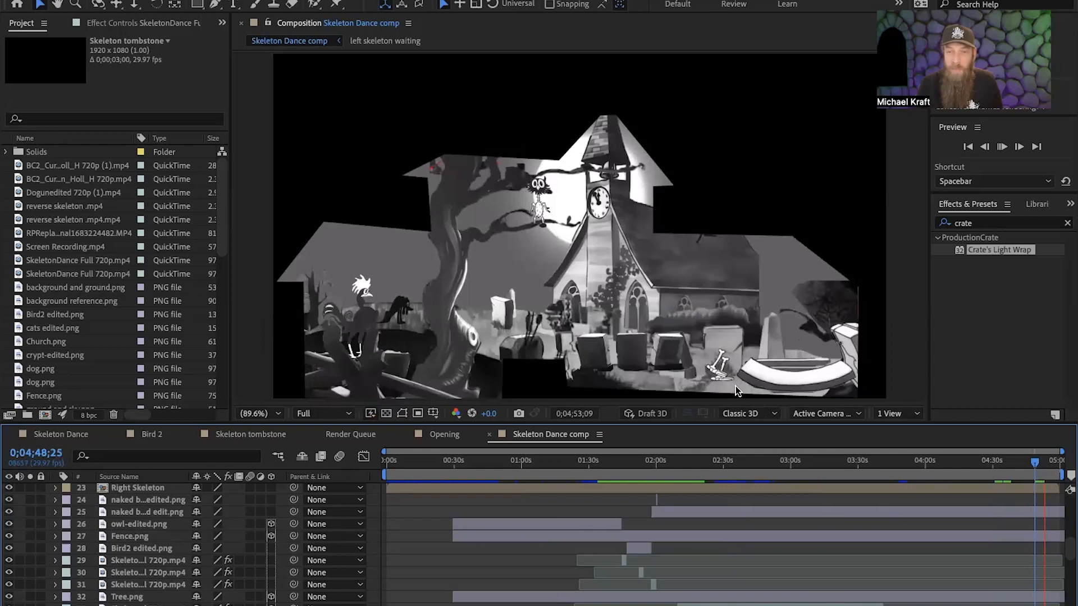
key(space)
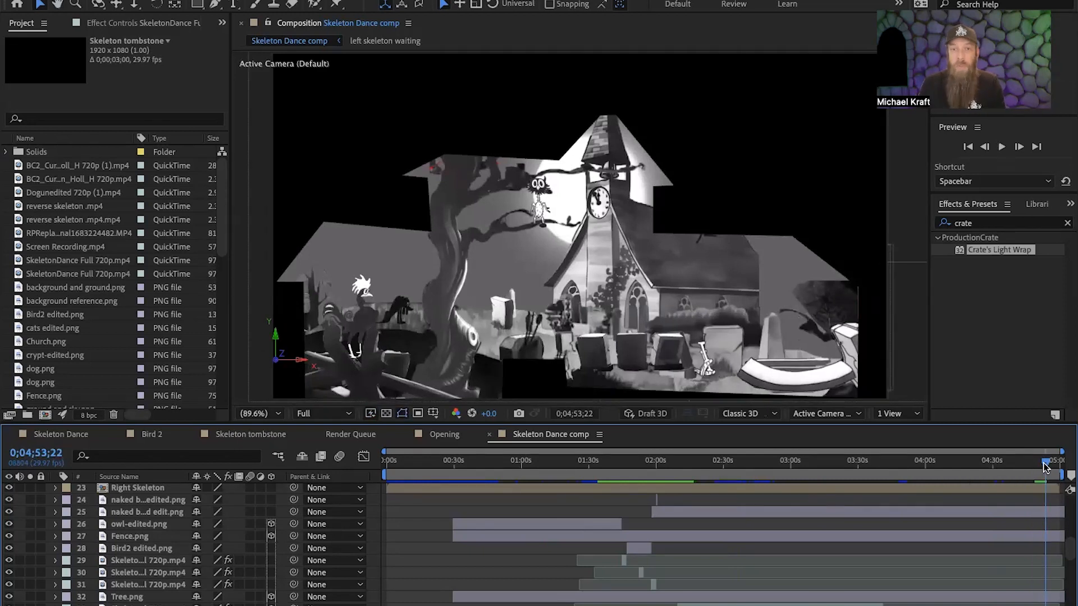
Return to the four-skeleton lineup at 0;02;15;11 and look through the stack of skeleton and church layers.
drag(1043, 464, 690, 489)
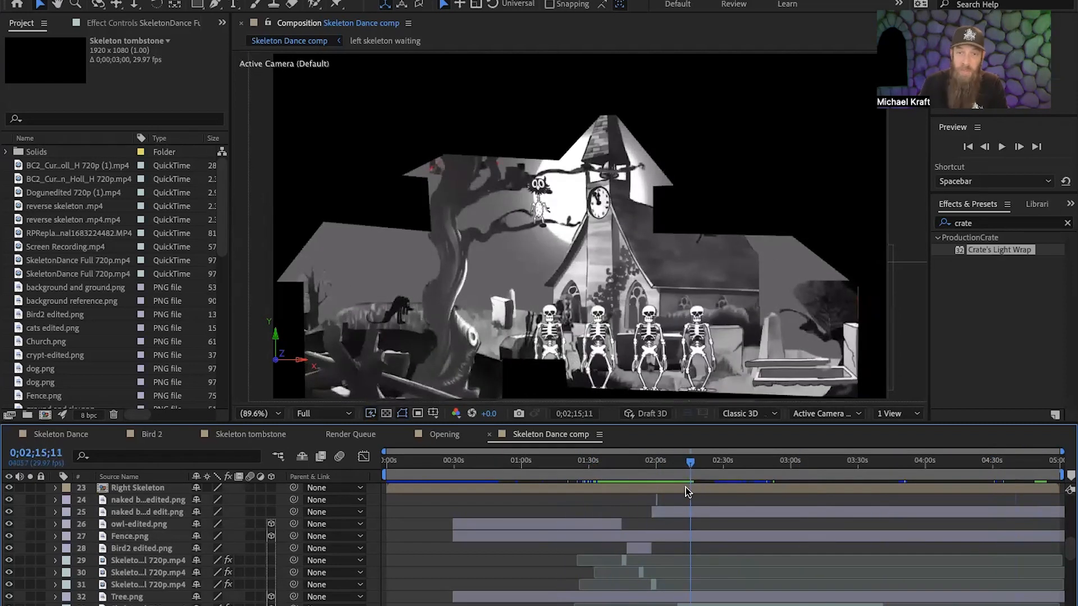
scroll(155, 543, down, 10)
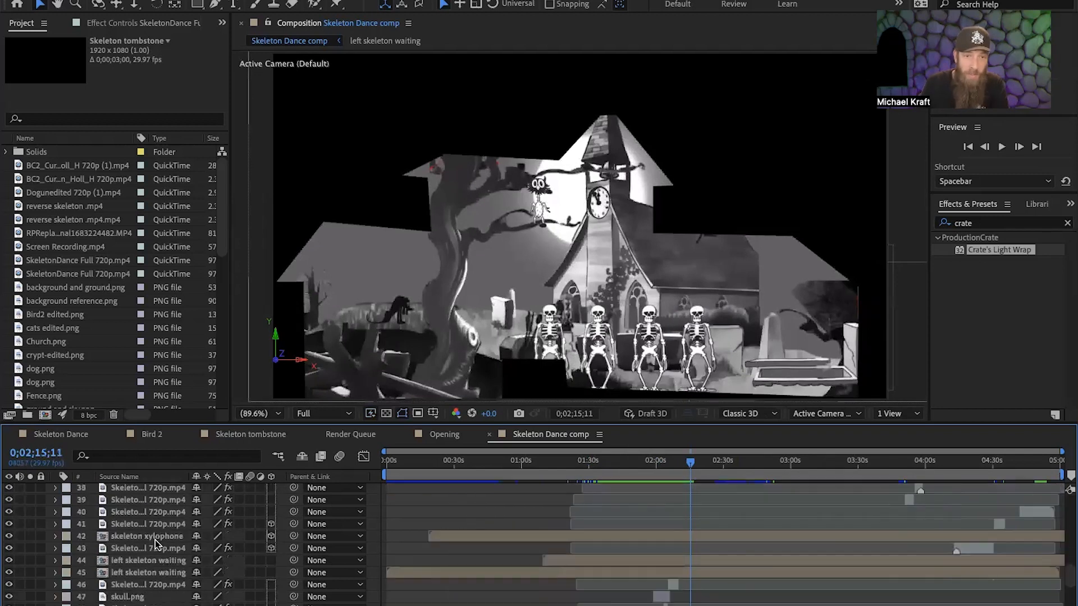
scroll(155, 539, down, 3)
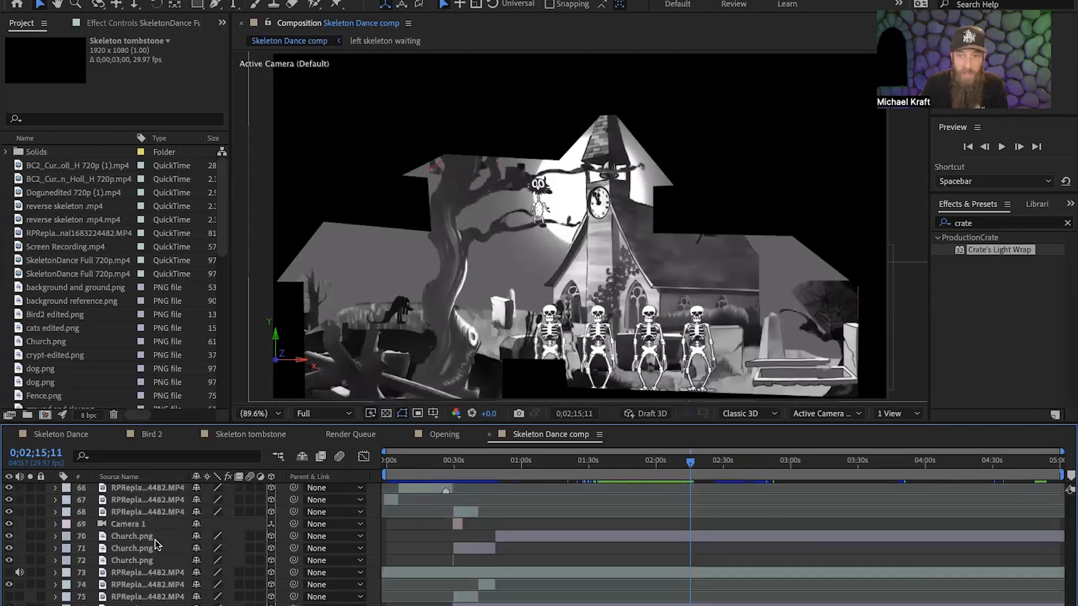
scroll(155, 540, up, 17)
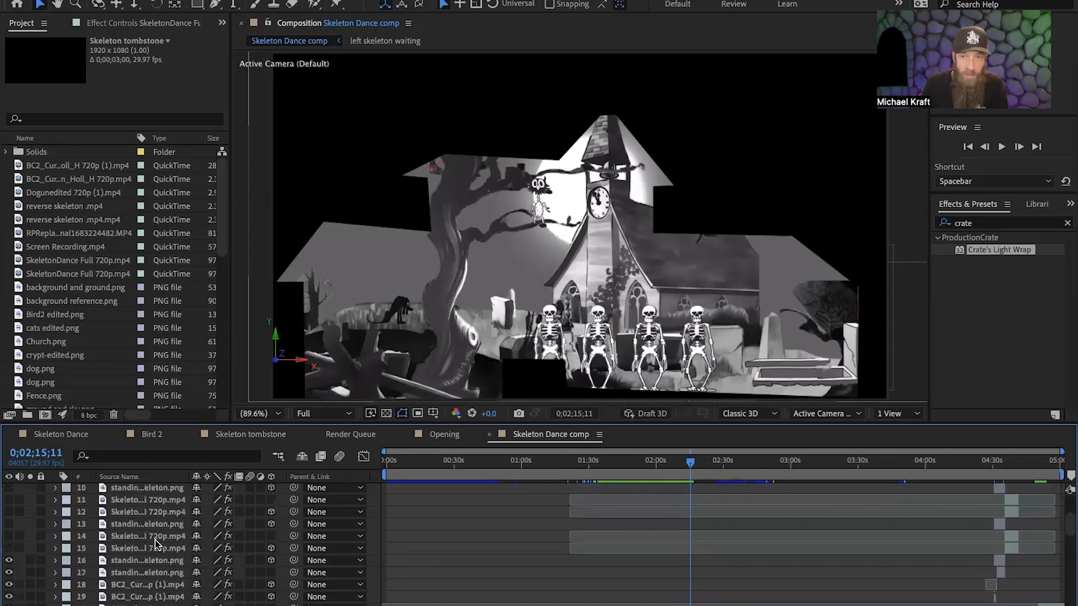
scroll(683, 544, down, 1)
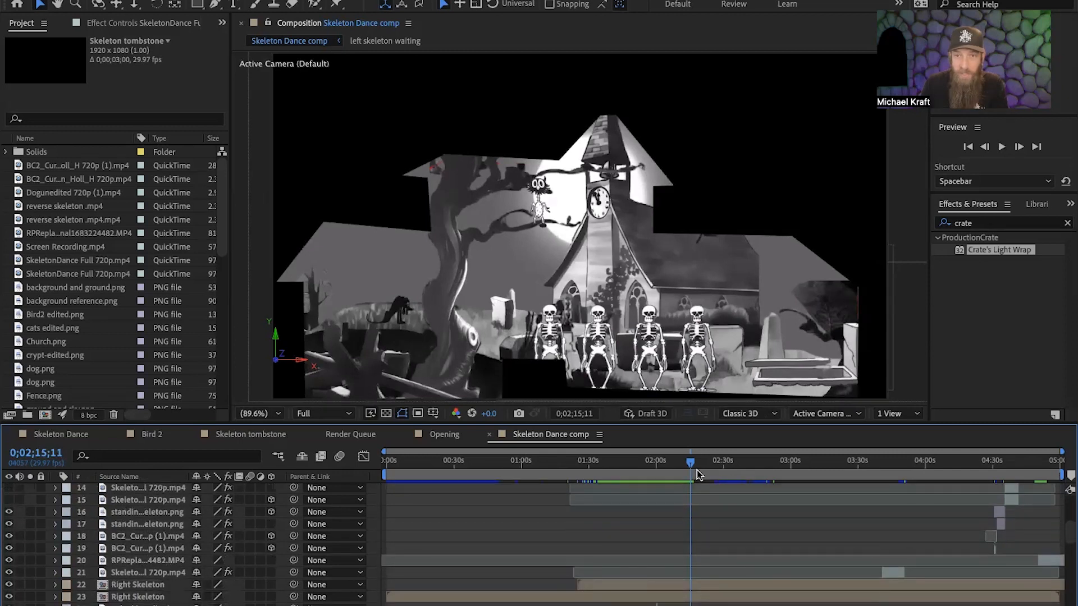
At 0;03;00;15, hide and reshow skeleton video layer 33 to isolate the two skeletons performing in the middle.
drag(691, 462, 792, 488)
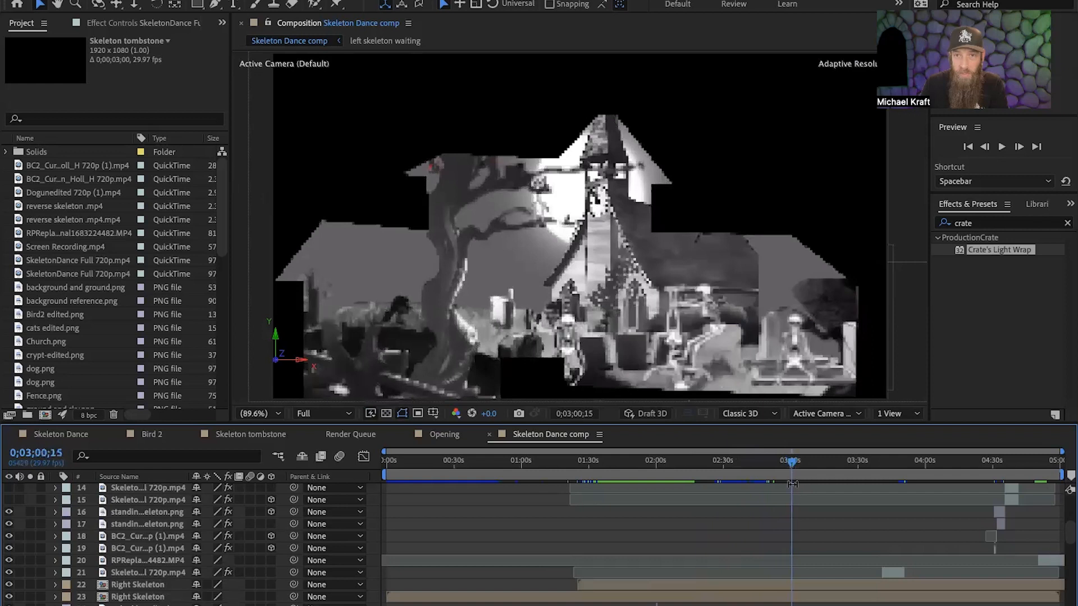
scroll(593, 522, down, 5)
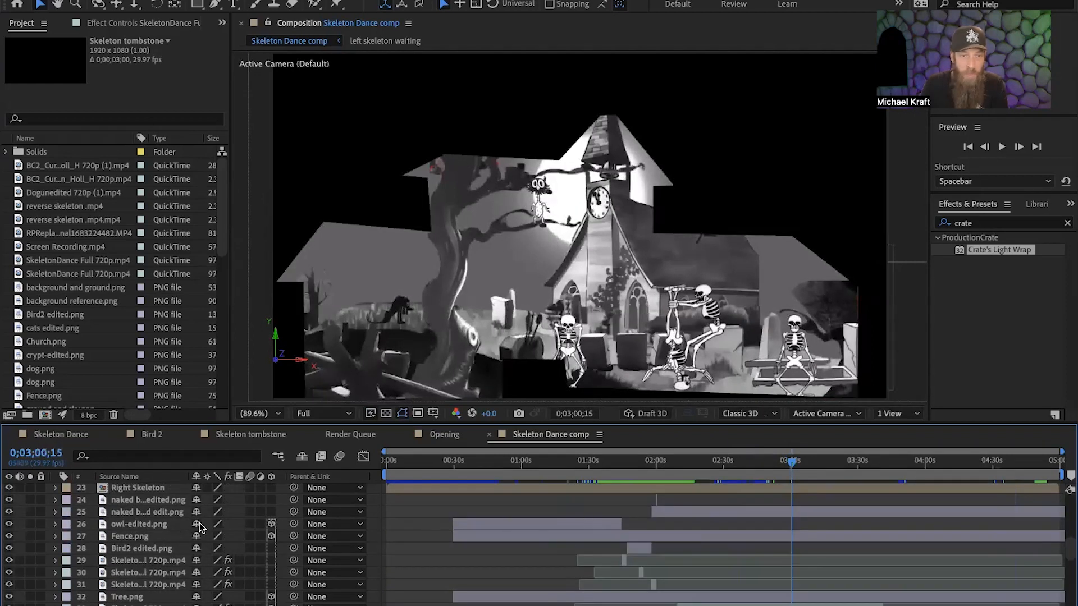
scroll(107, 530, down, 2)
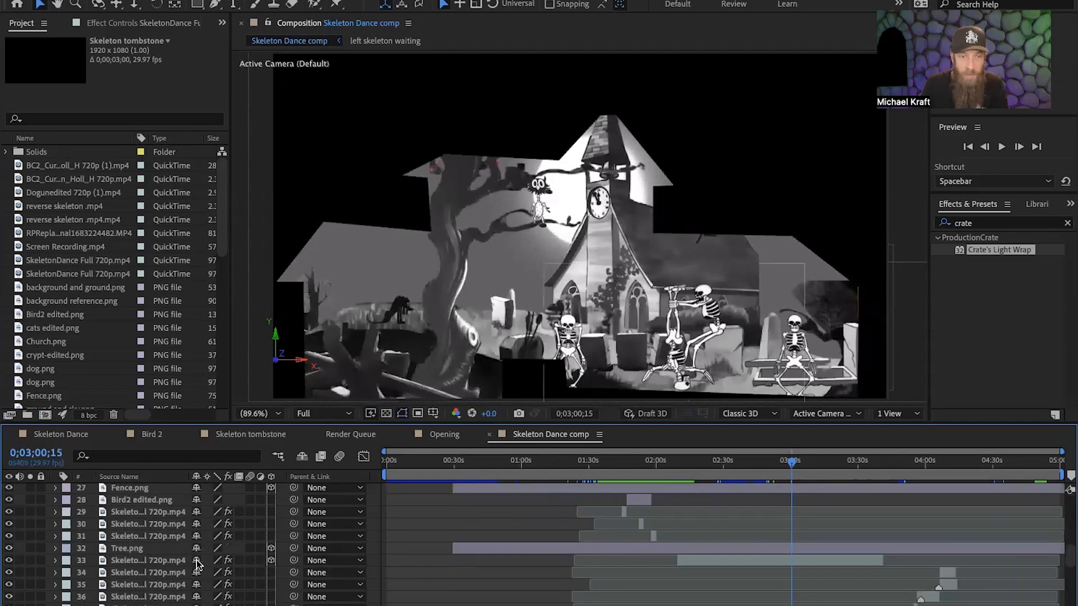
click(9, 561)
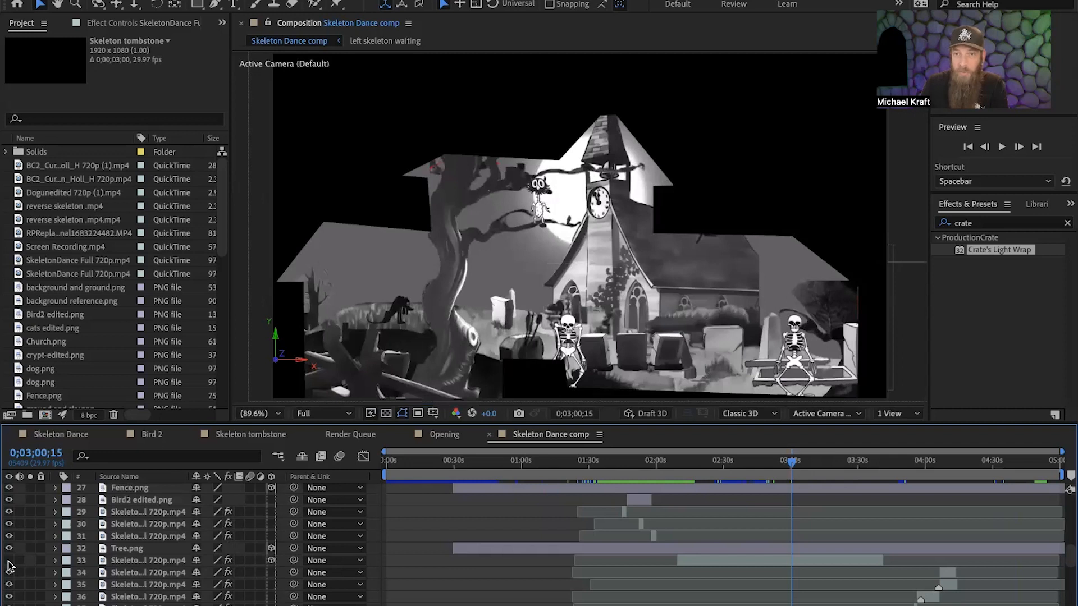
click(8, 560)
Hide and reshow the left skeleton waiting layer 45 several times to compare the scene with and without it.
scroll(460, 598, down, 4)
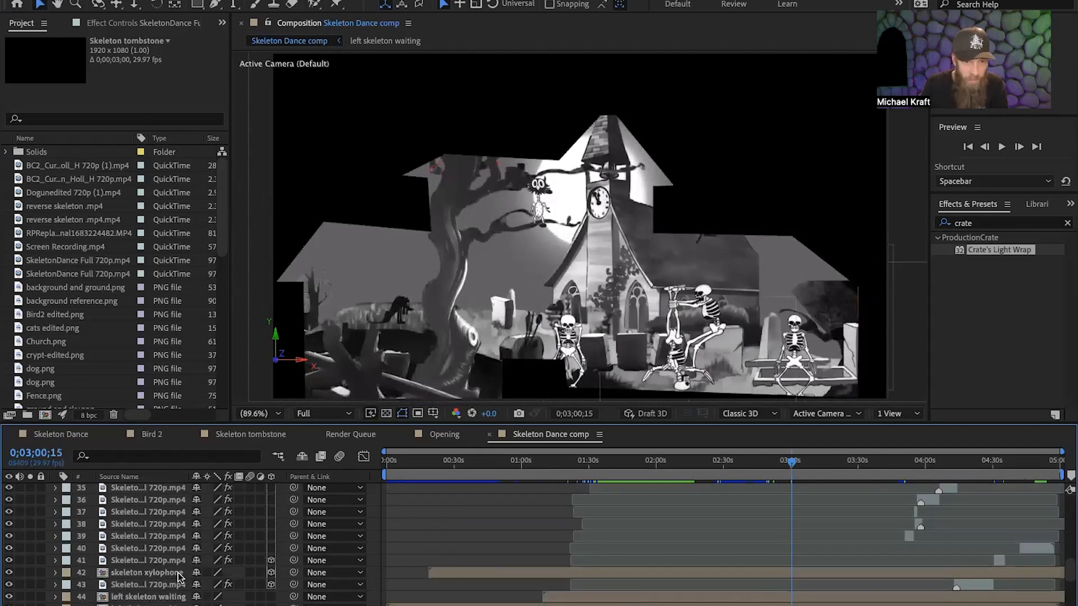
scroll(178, 586, down, 1)
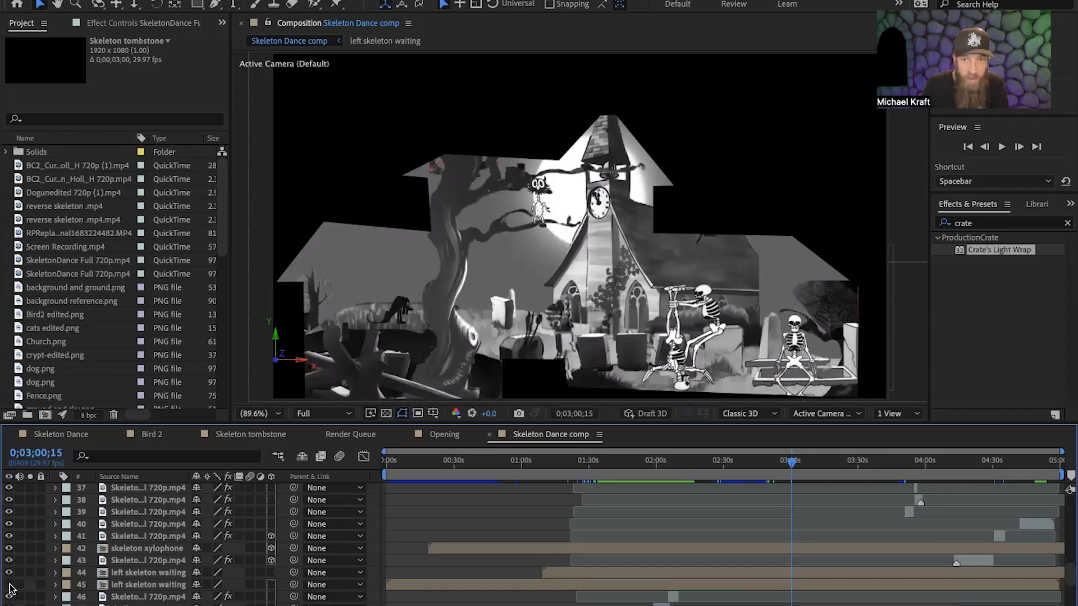
click(10, 584)
click(10, 585)
click(10, 585)
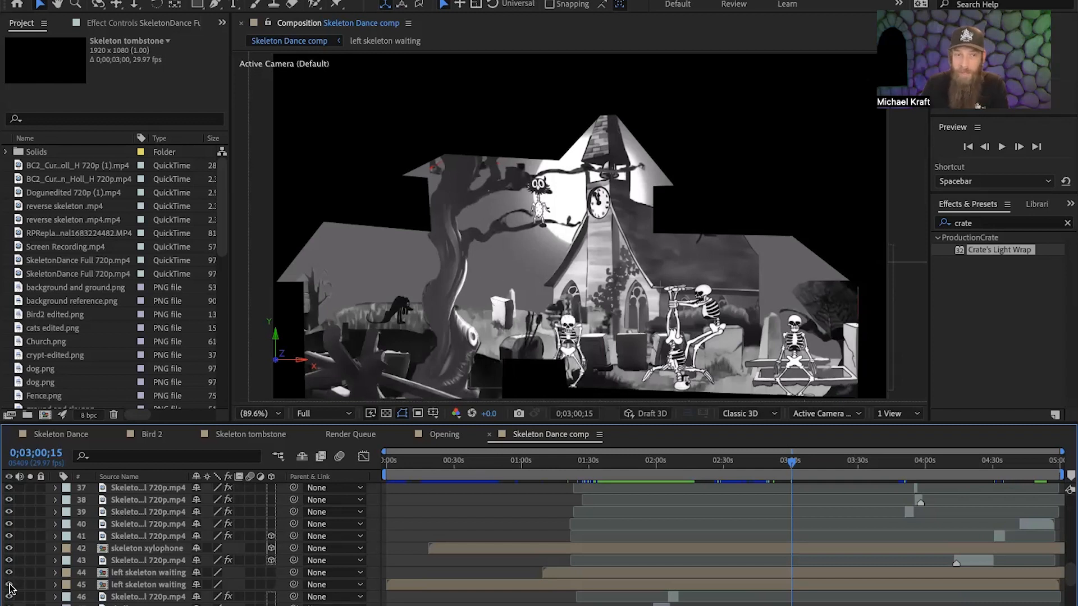
click(9, 585)
click(9, 584)
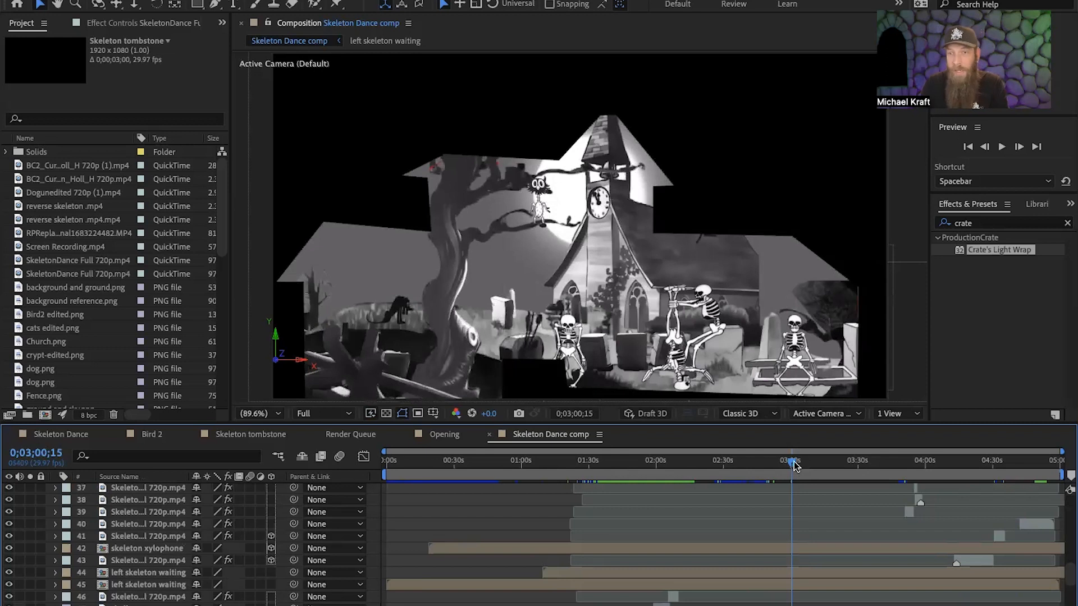
Scrub the skeleton dance forward to 0;03;30;29, then back past the four-skeleton lineup at 0;02;16;29.
drag(793, 466, 862, 488)
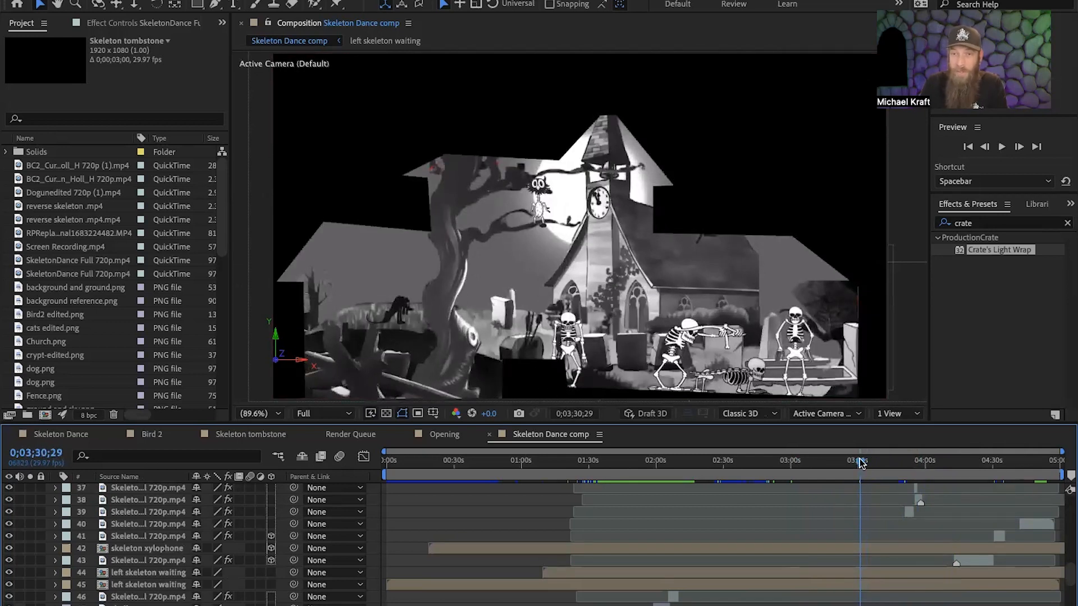
drag(860, 462, 695, 477)
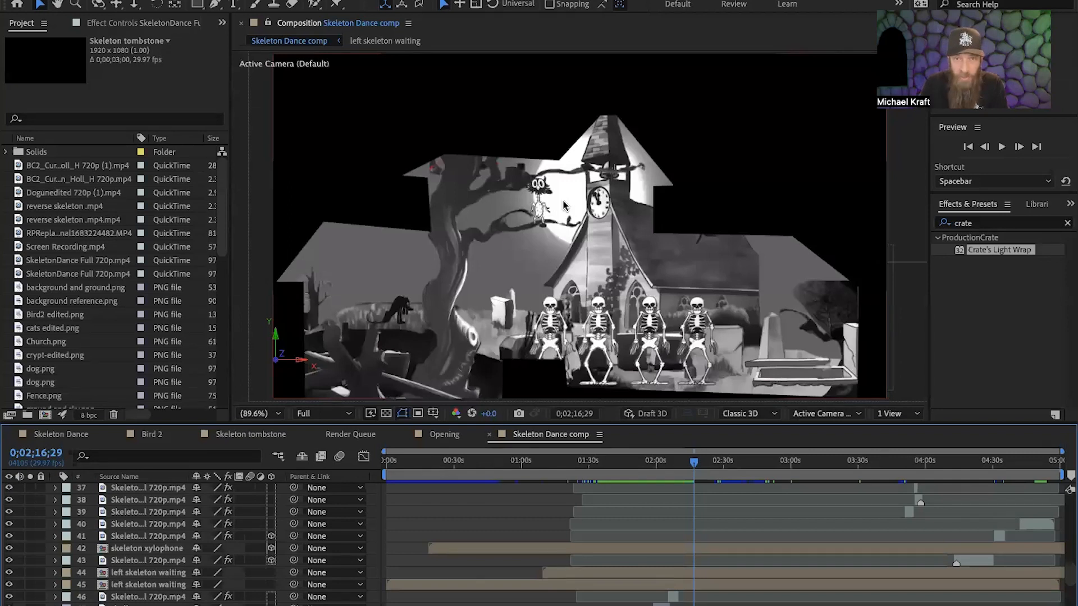
drag(695, 464, 617, 533)
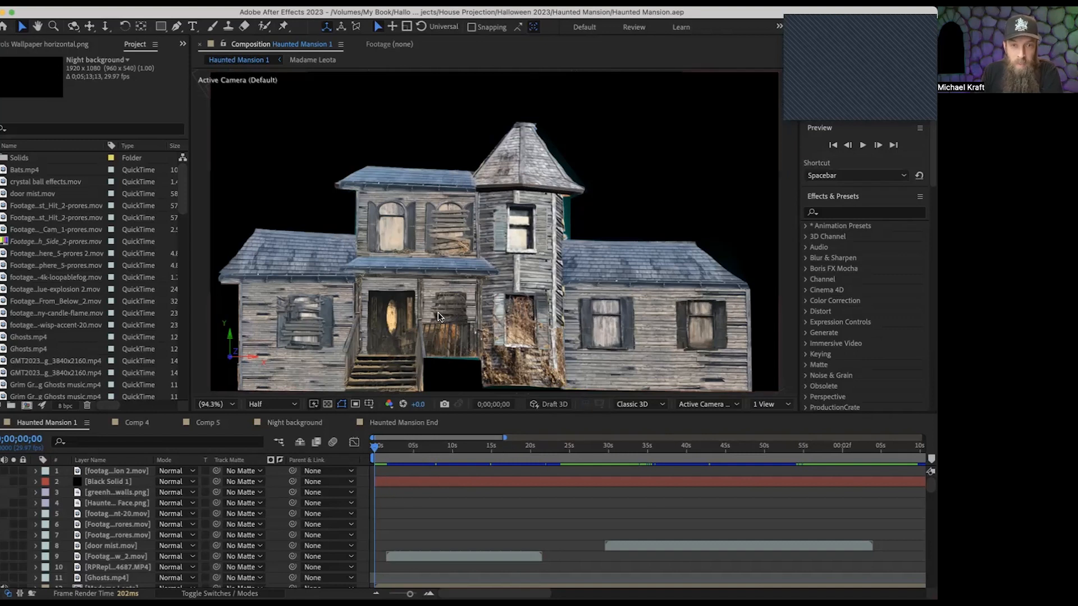
Scrub the Haunted Mansion 1 composition from the start through the house transformation to the brick mansion at 0;00;29;18.
click(375, 446)
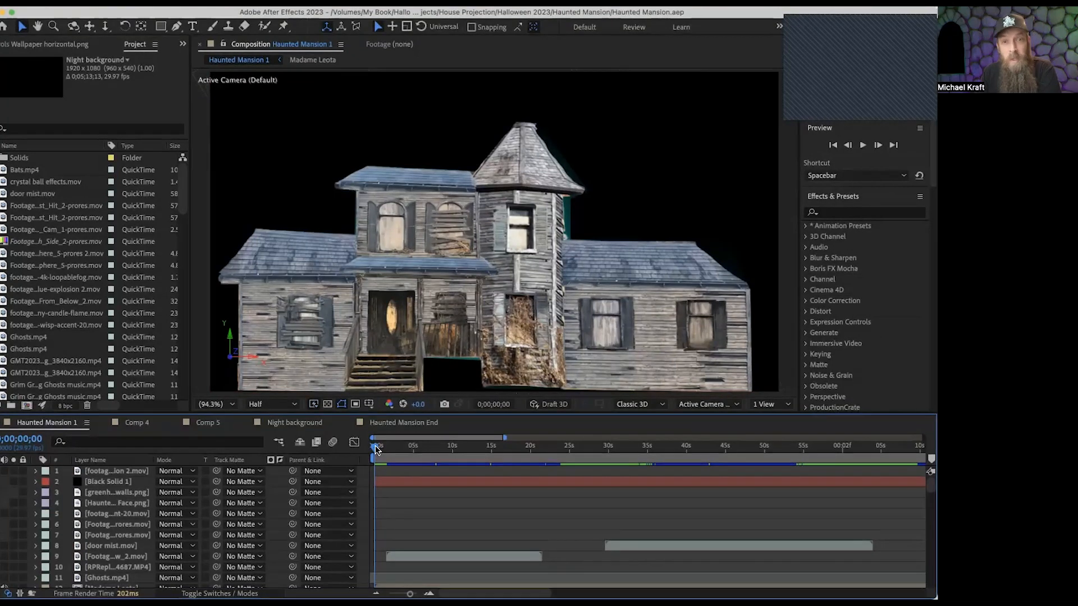
drag(375, 446, 581, 490)
drag(588, 487, 588, 487)
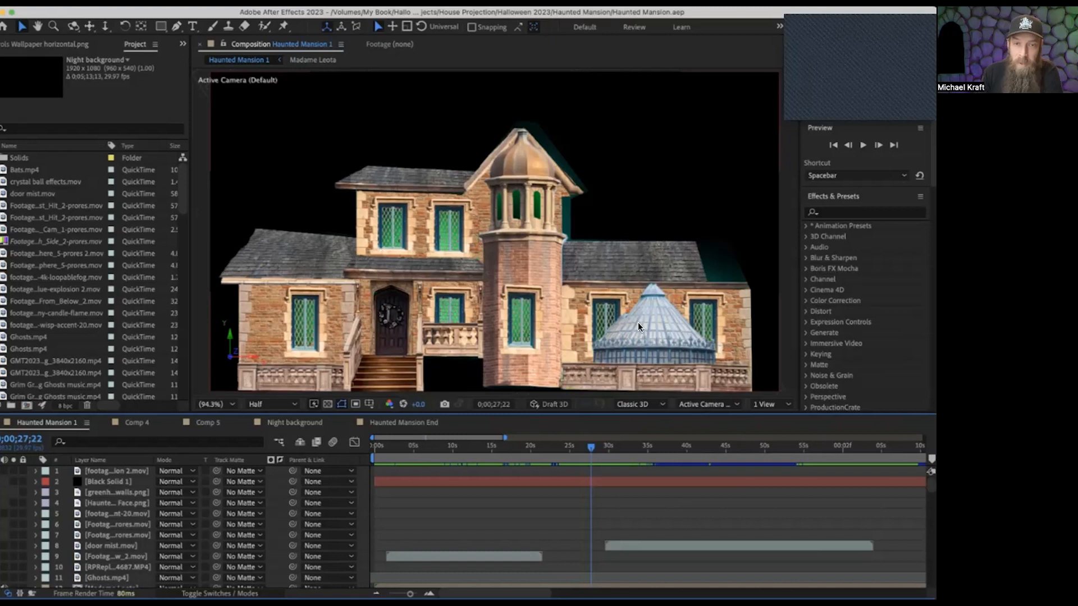
drag(585, 444, 601, 453)
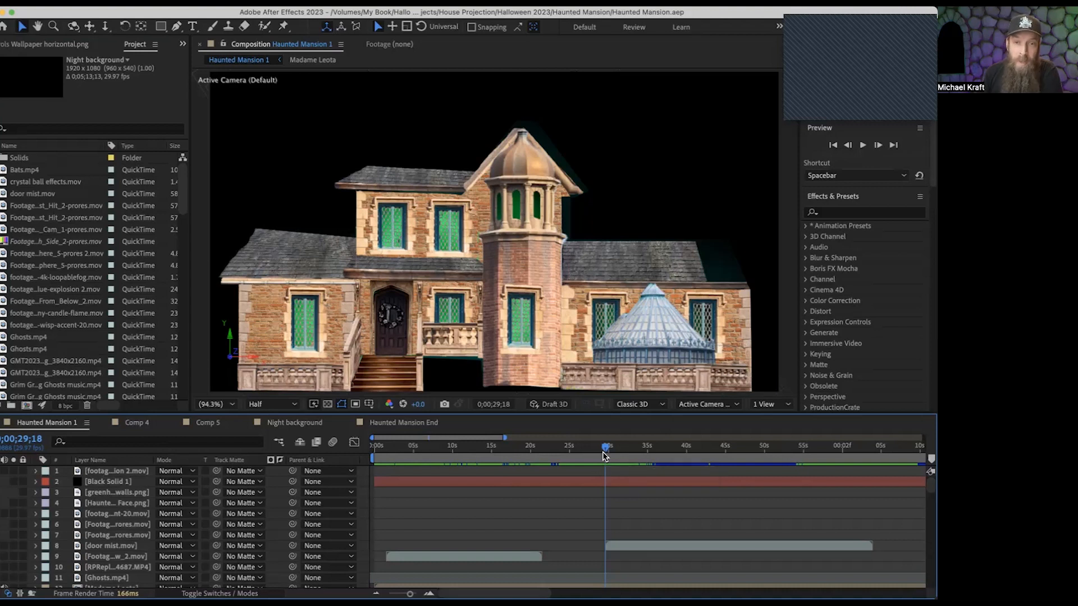
Scrub Haunted Mansion 1 past the green-lit windows and opening door to 0;01;13;24, and play the wall collapse revealing the blue hanging figure.
drag(605, 449, 821, 489)
scroll(594, 586, right, 10)
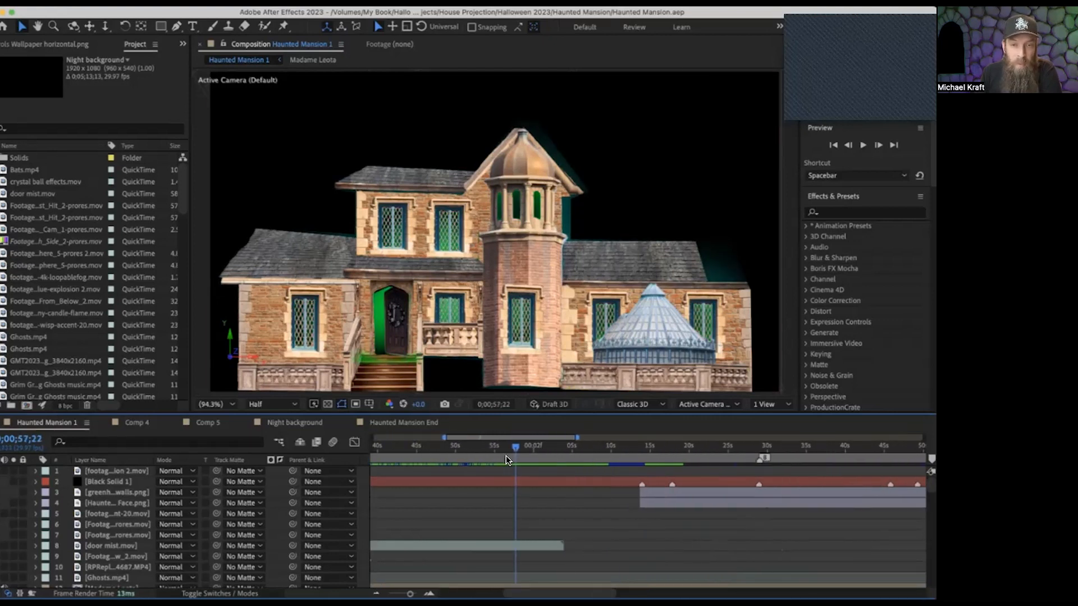
drag(513, 449, 534, 452)
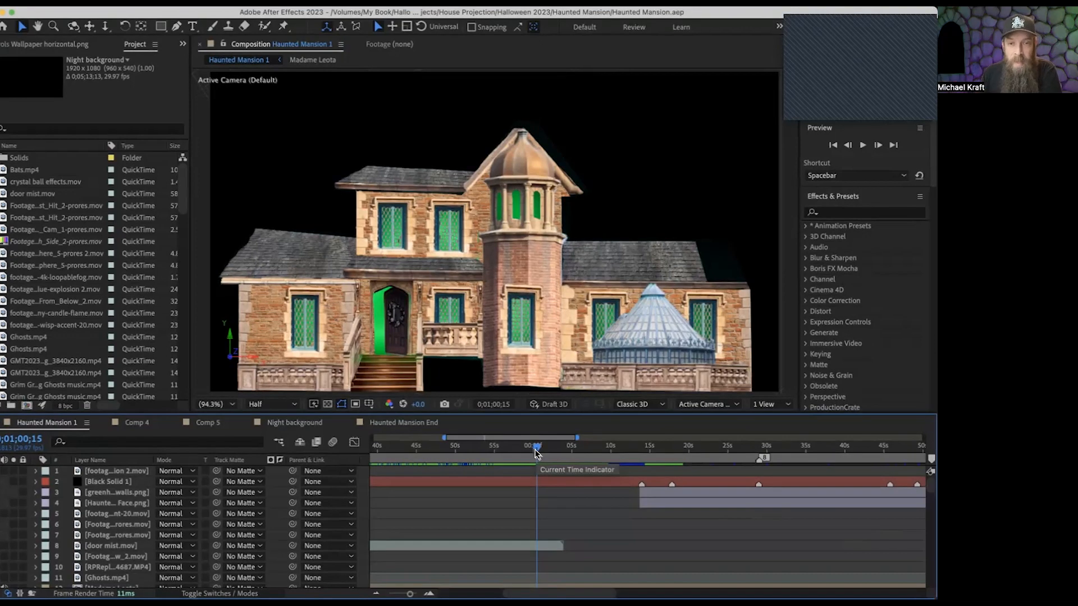
drag(537, 453, 641, 474)
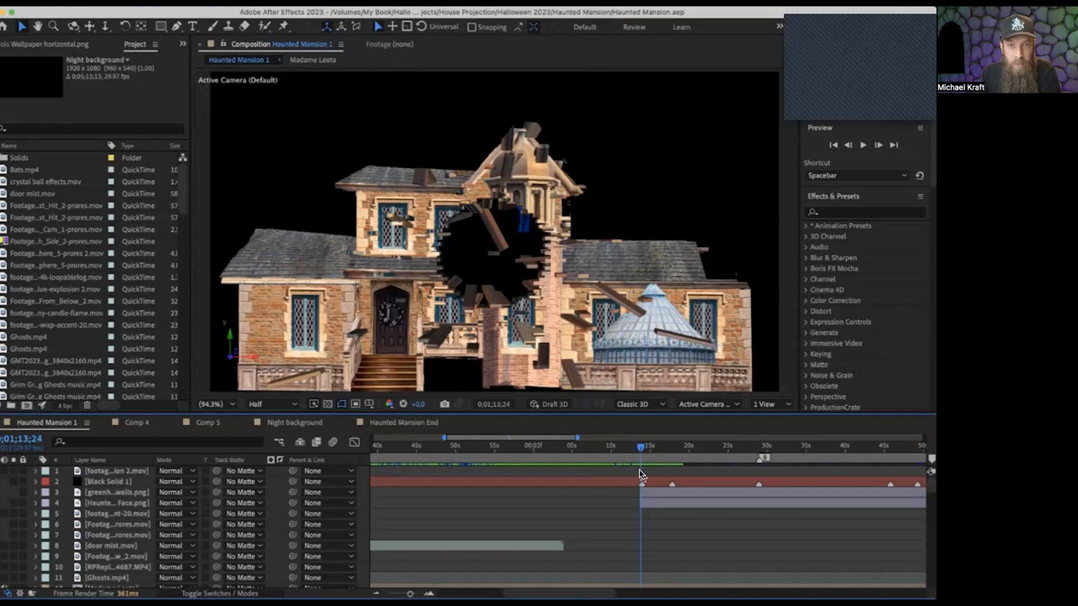
key(space)
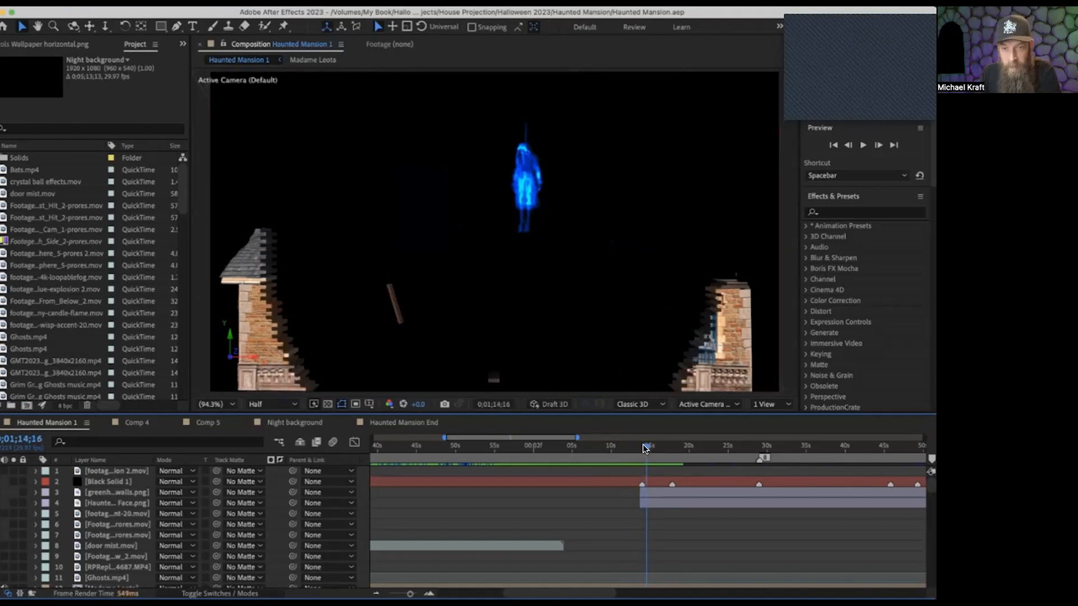
Scrub through the striped wallpaper room assembling with falling props and on through the stretching portraits to 0;01;41;14.
drag(645, 447, 694, 460)
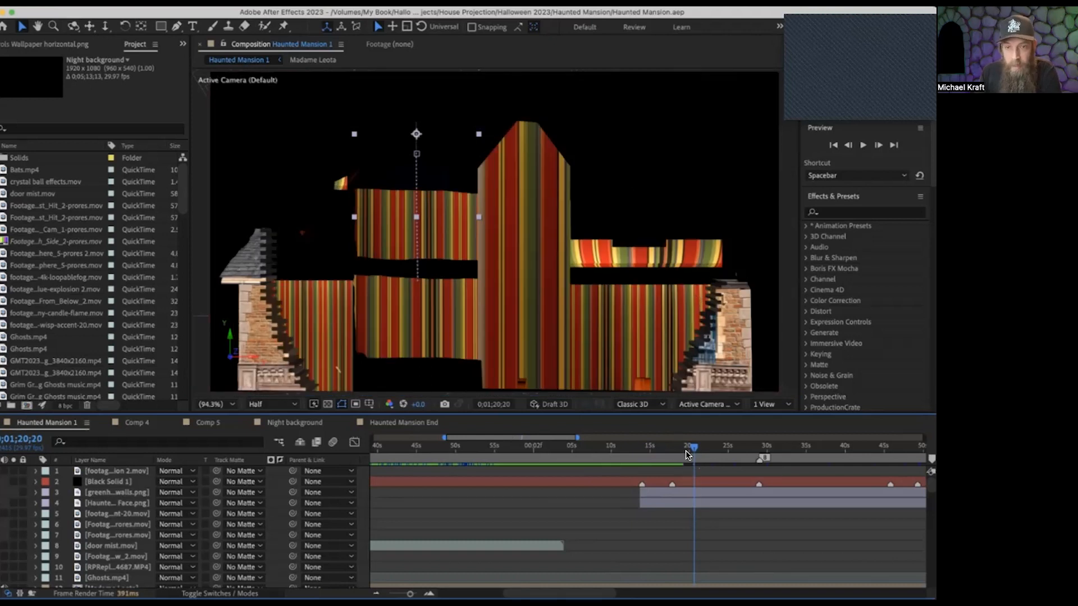
drag(691, 450, 726, 458)
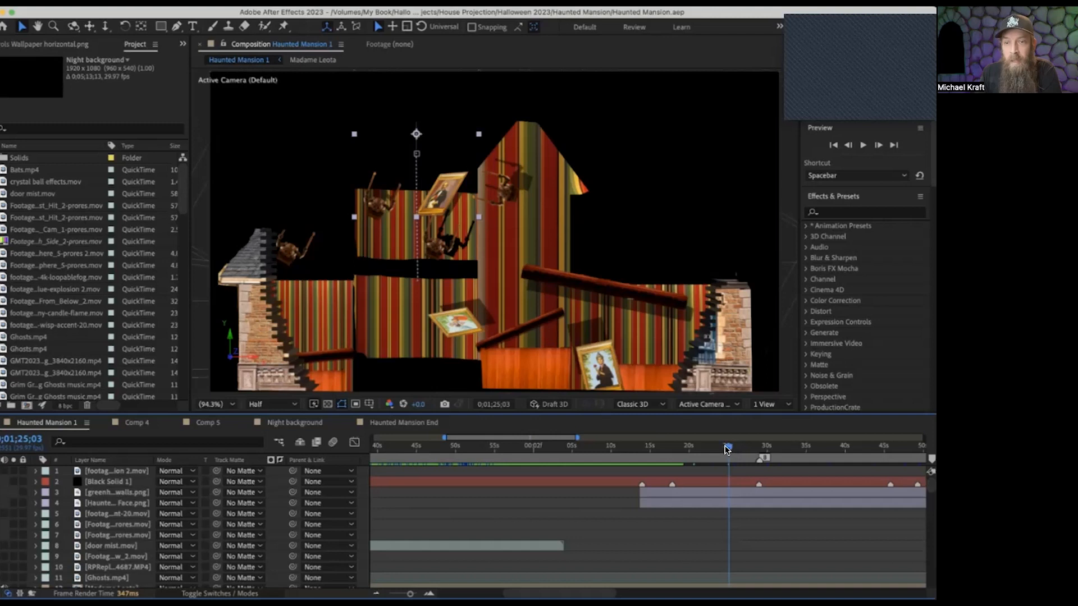
drag(726, 449, 757, 444)
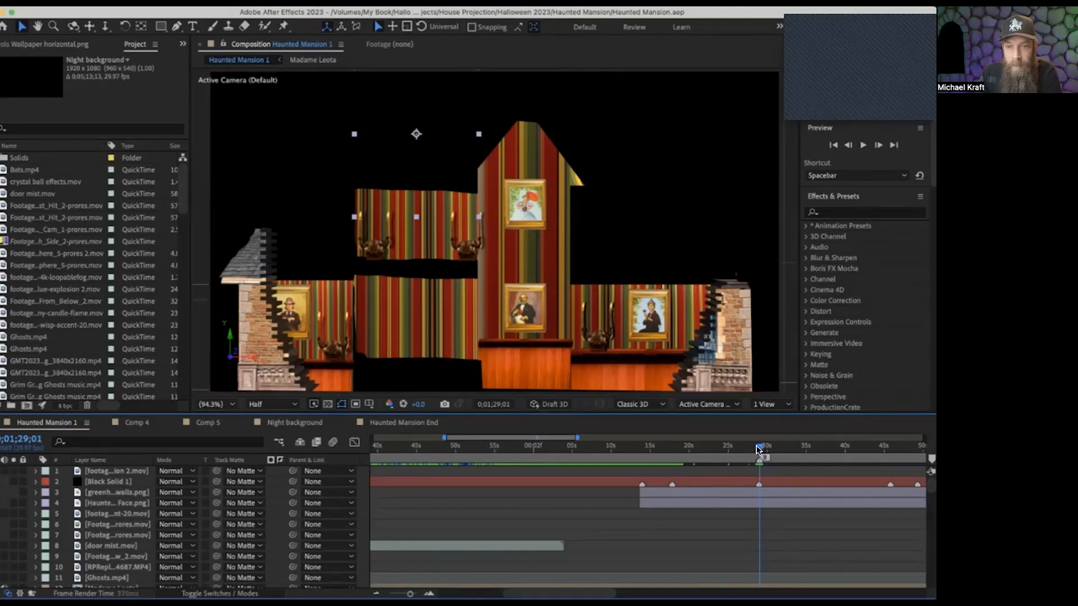
drag(758, 449, 790, 451)
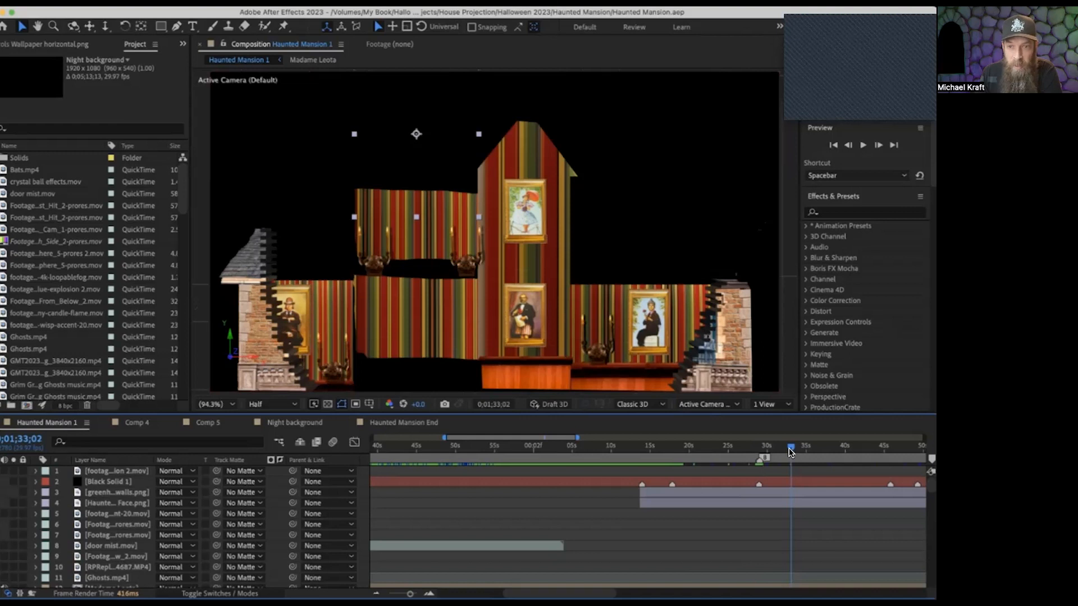
drag(789, 448, 856, 449)
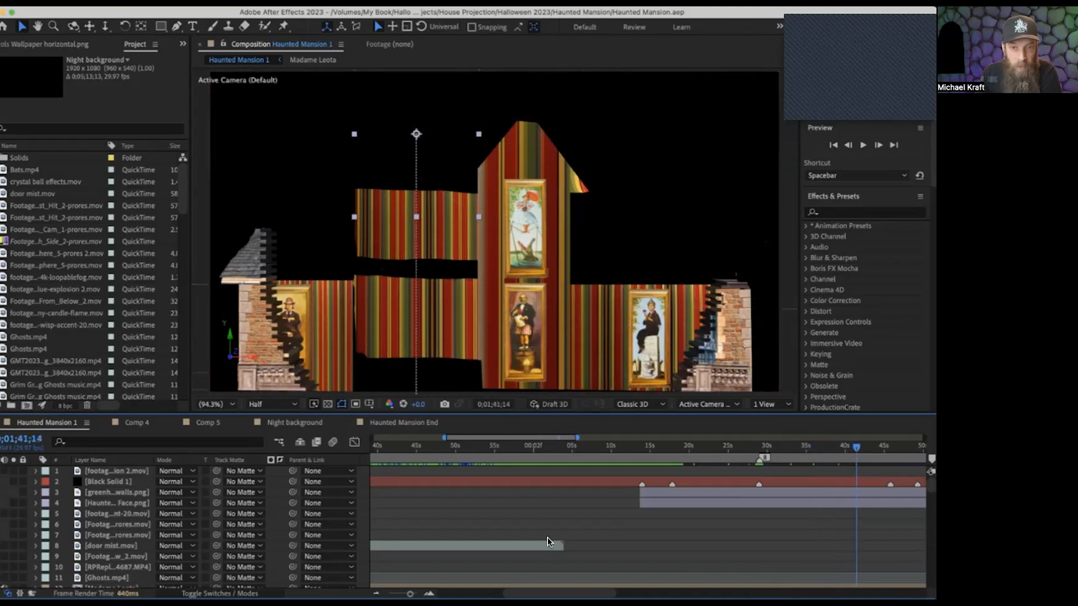
Scrub through the purple wallpaper roll-down and its glowing green eyes, replaying part of it, up to the crystal ball at 0;01;59;28.
drag(508, 590, 556, 588)
drag(636, 449, 680, 446)
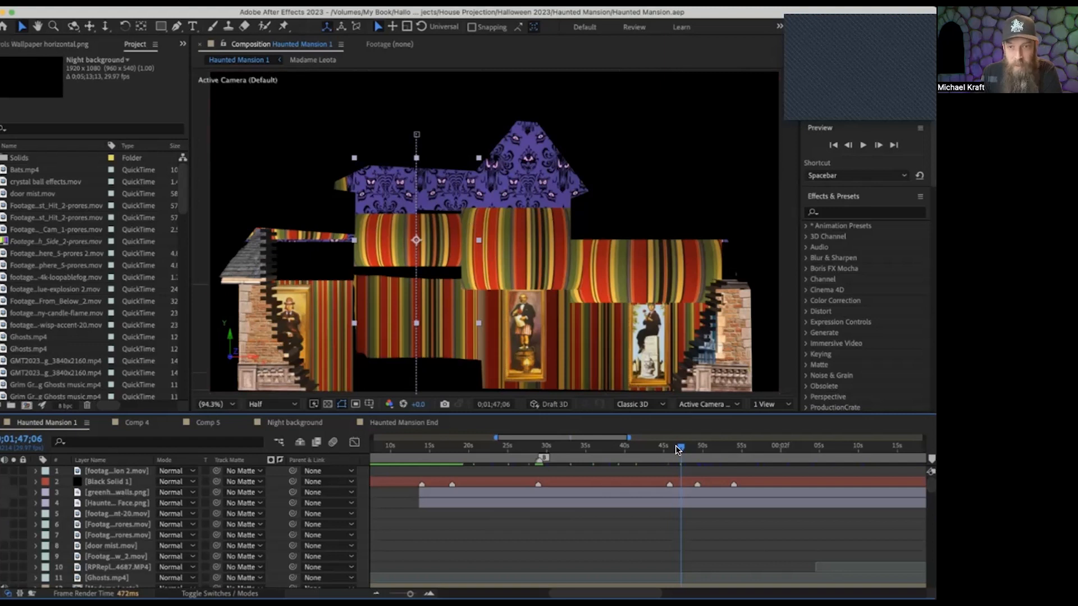
drag(675, 446, 691, 446)
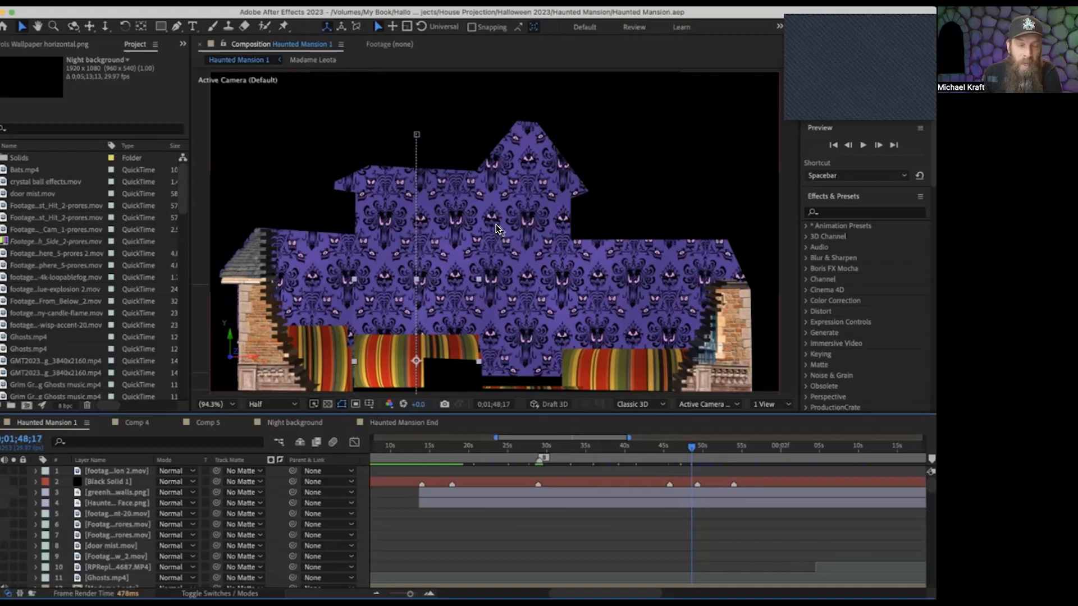
drag(691, 447, 699, 447)
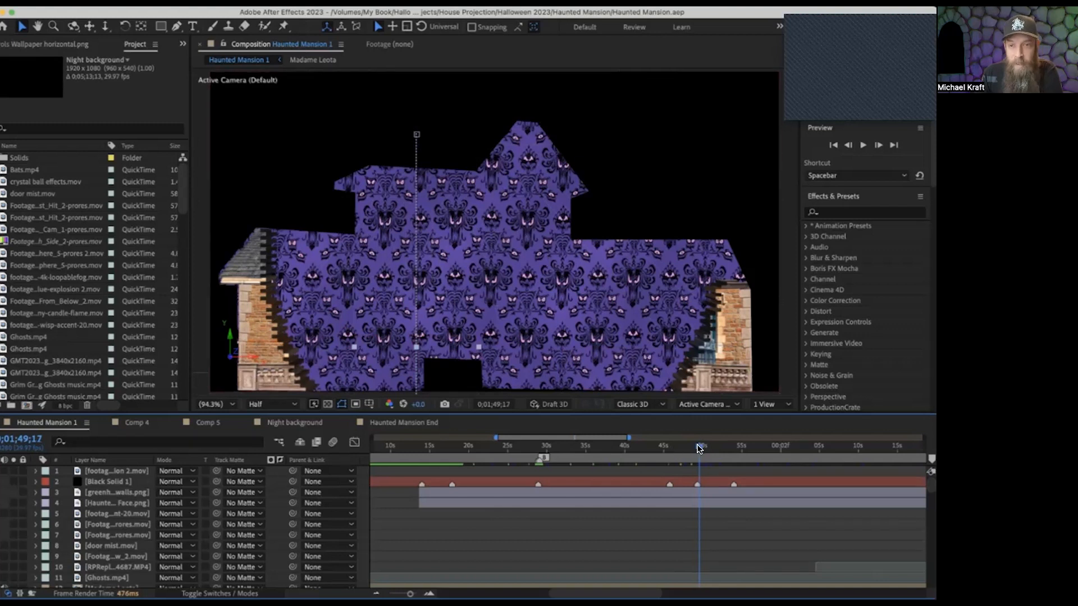
drag(700, 444, 710, 449)
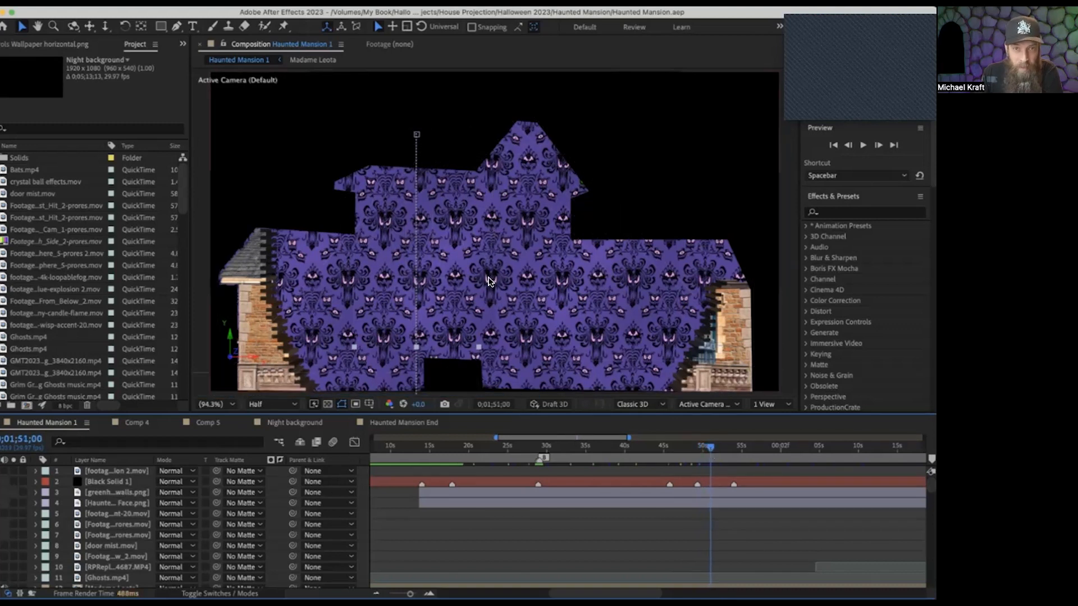
drag(706, 447, 723, 447)
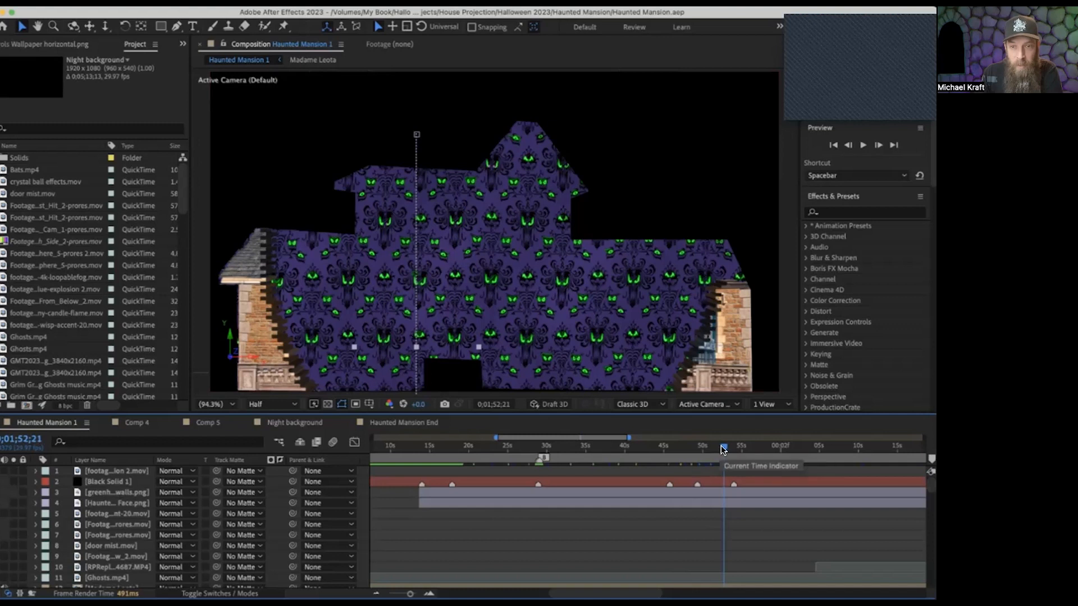
drag(723, 447, 675, 451)
drag(685, 451, 721, 451)
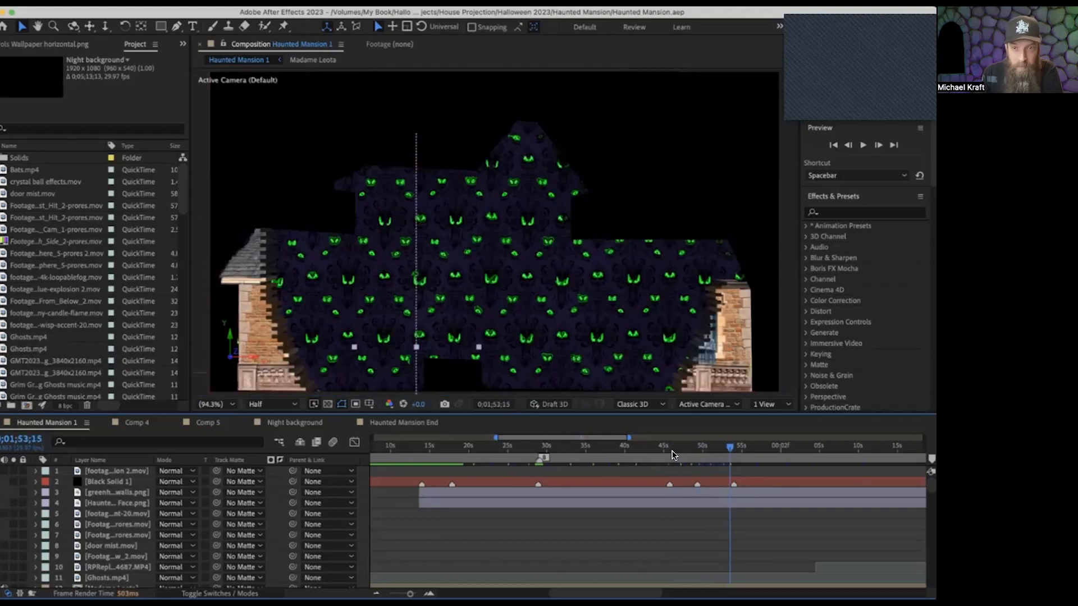
drag(727, 448, 779, 452)
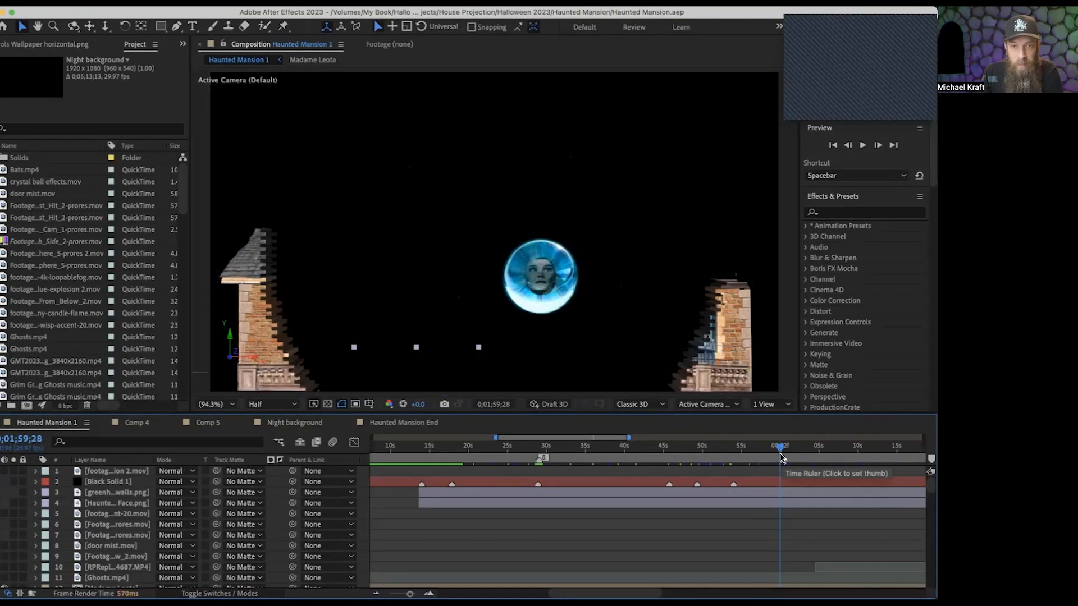
Open Comp 5, then hide and reshow layer 16, crystal ball 2.jpeg, to compare Madame Leota with and without the glass ball.
click(207, 423)
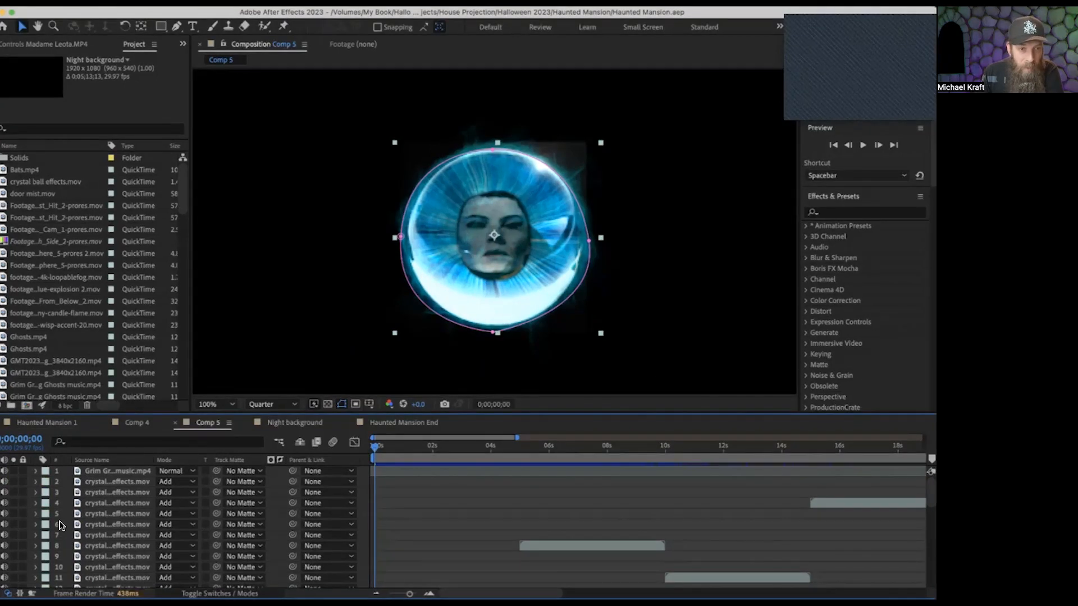
scroll(59, 521, down, 5)
scroll(59, 525, down, 3)
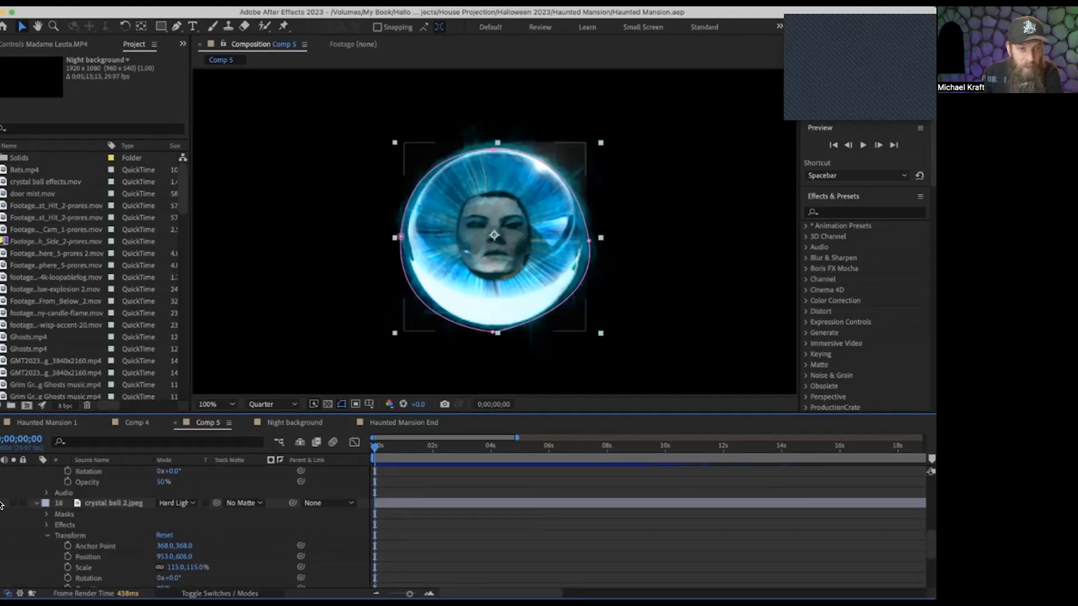
click(2, 503)
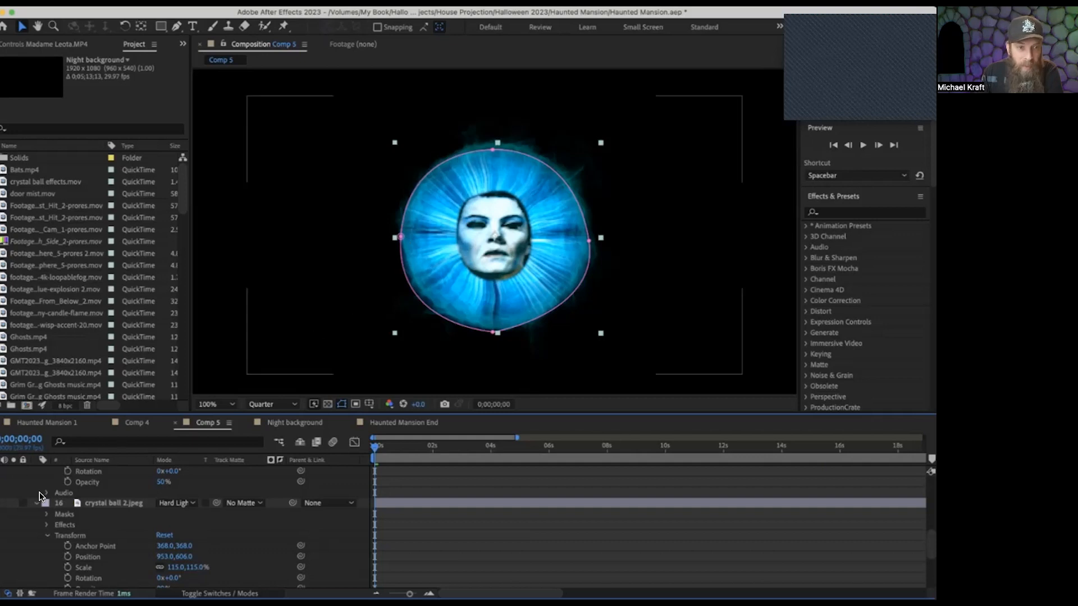
click(3, 503)
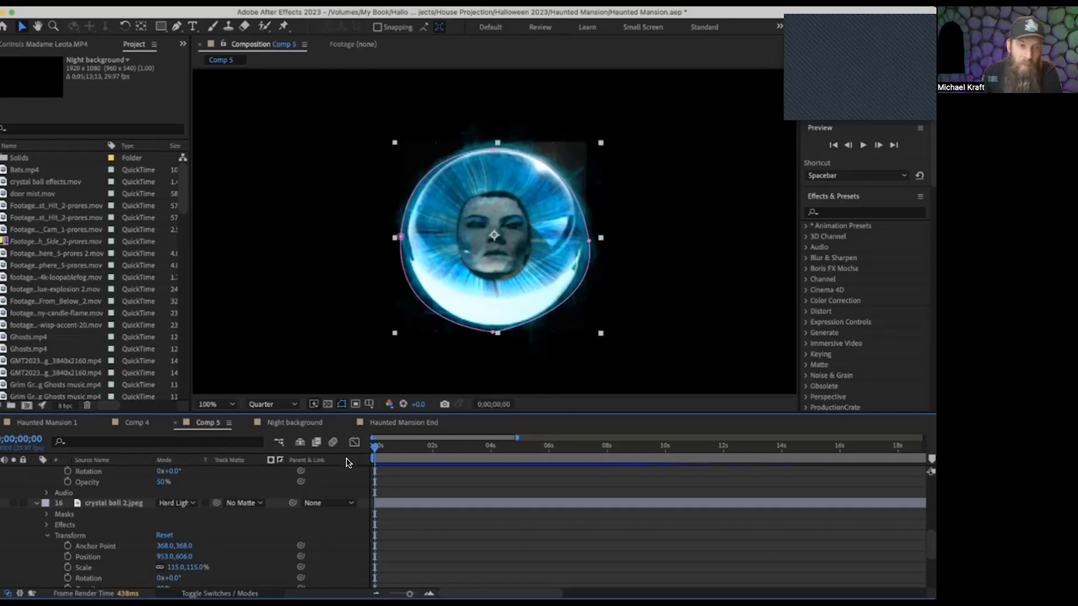
Return to Haunted Mansion 1 and scrub from the floating crystal ball to the ghost bride on the staircase at 0;02;20;15.
click(23, 424)
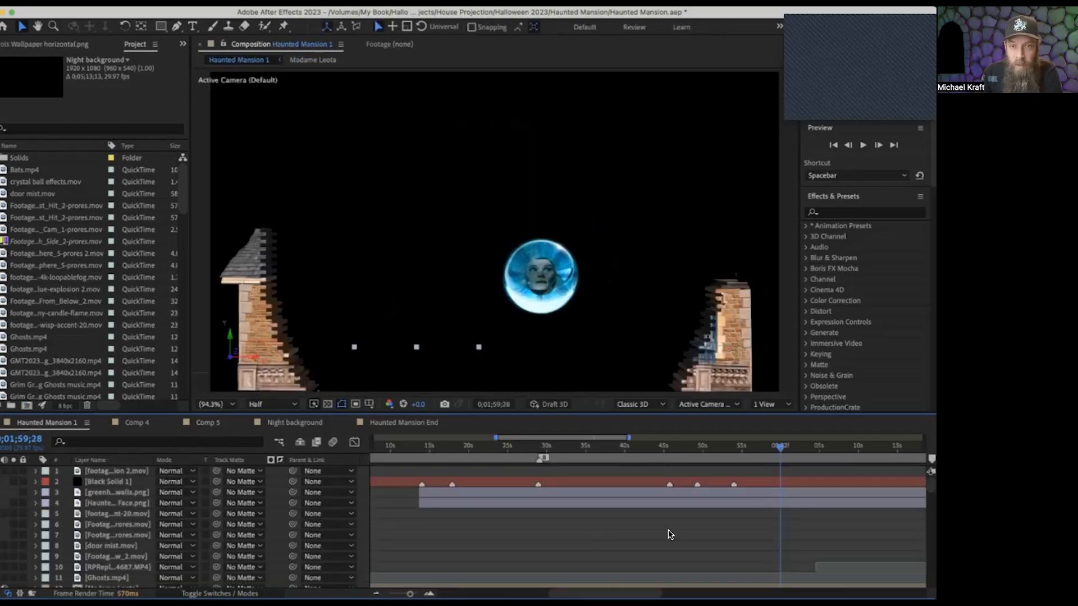
drag(780, 448, 871, 452)
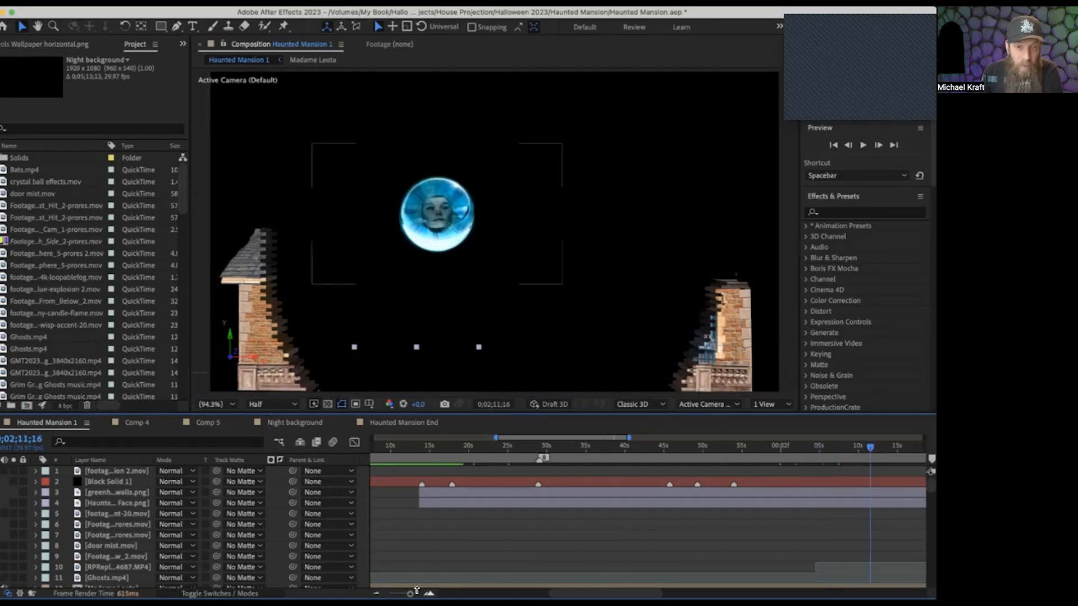
drag(411, 588, 394, 587)
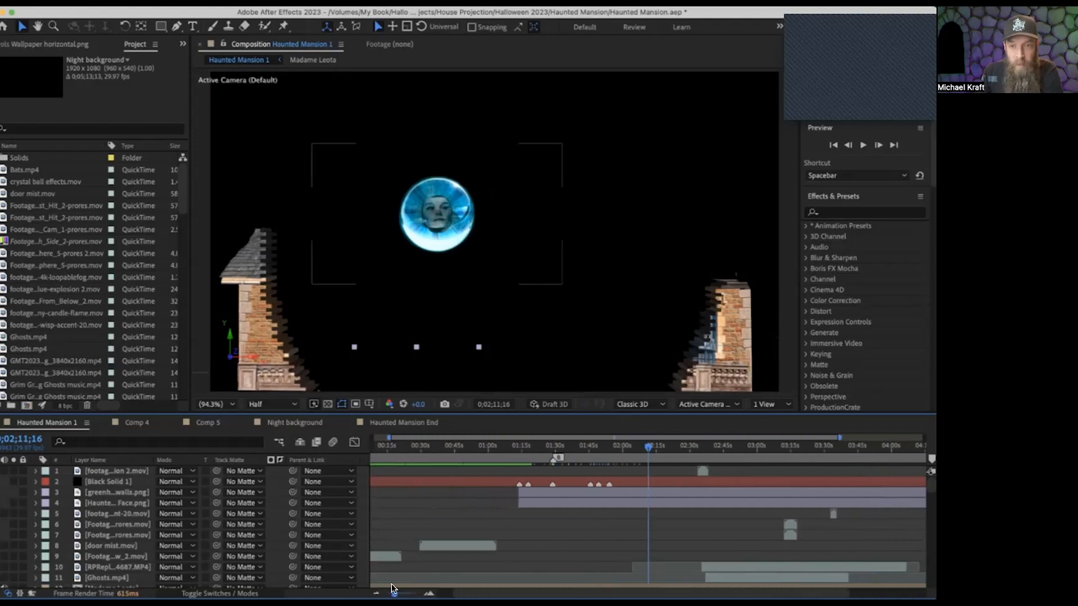
drag(647, 447, 668, 452)
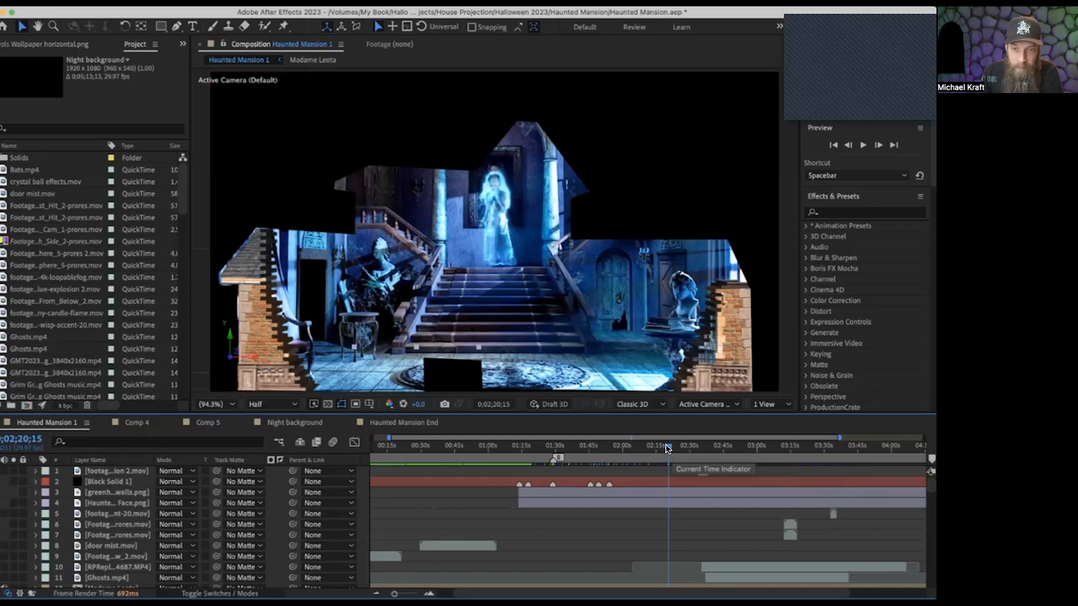
Scrub the staircase hall scene through the green smoke, dancing skeleton ghosts and floating candelabra to 0;03;08;25.
drag(669, 449, 701, 458)
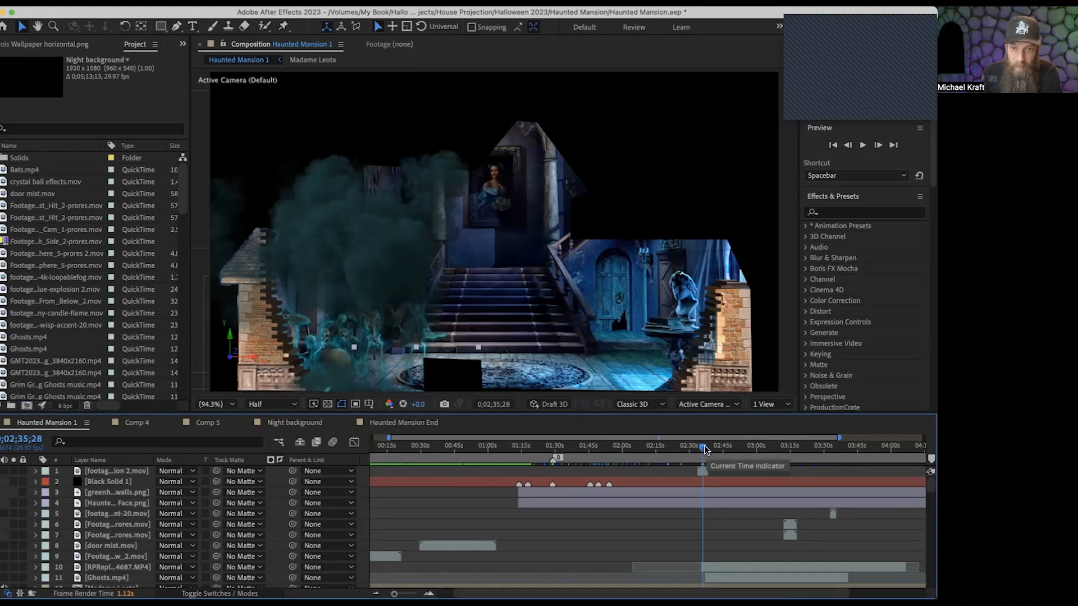
drag(706, 452, 718, 452)
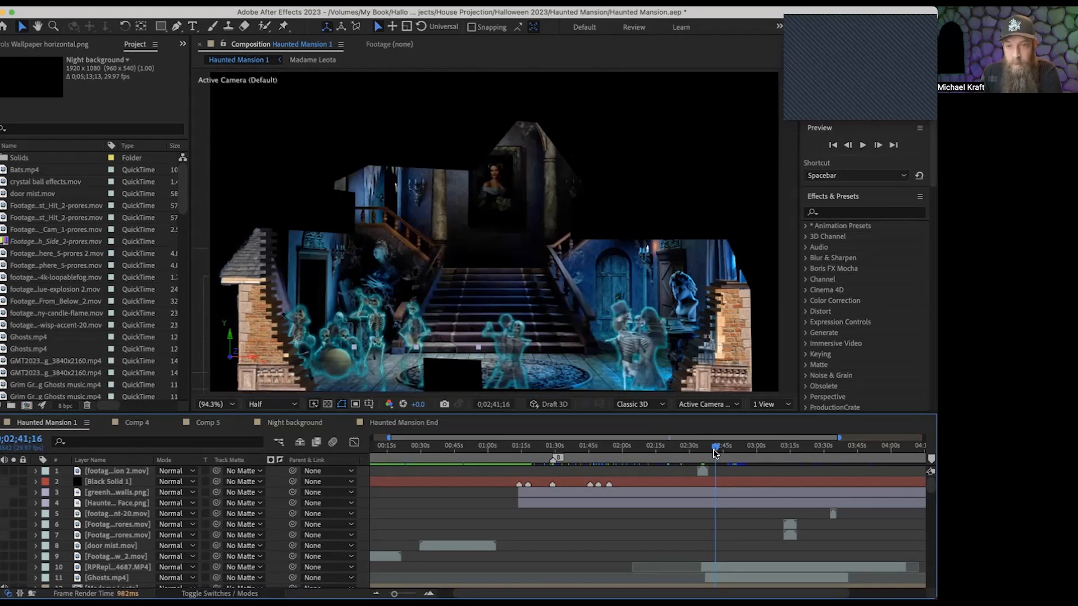
drag(716, 450, 747, 446)
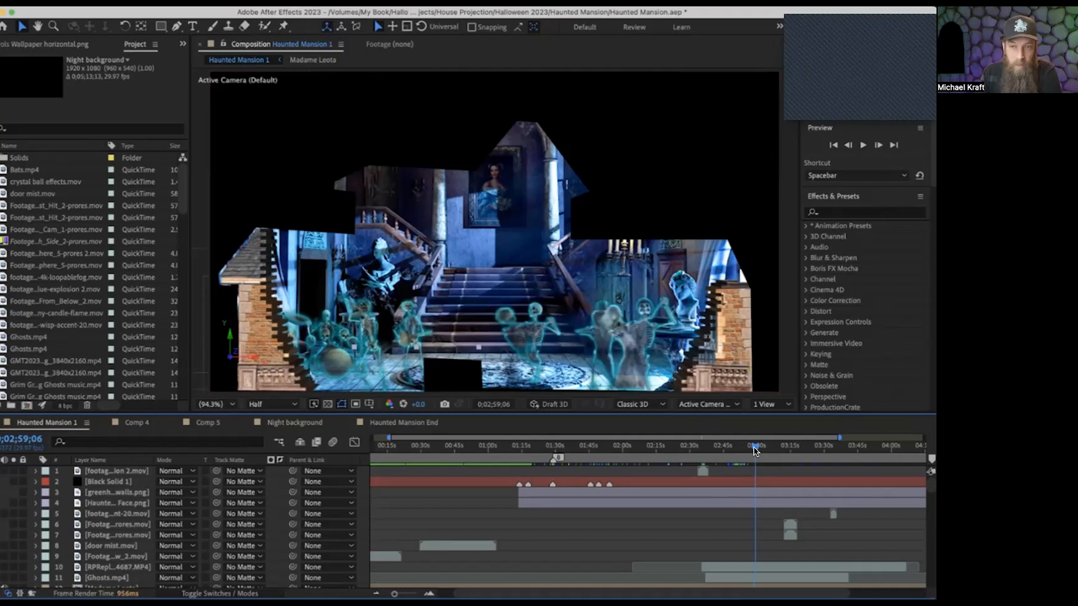
drag(755, 449, 749, 446)
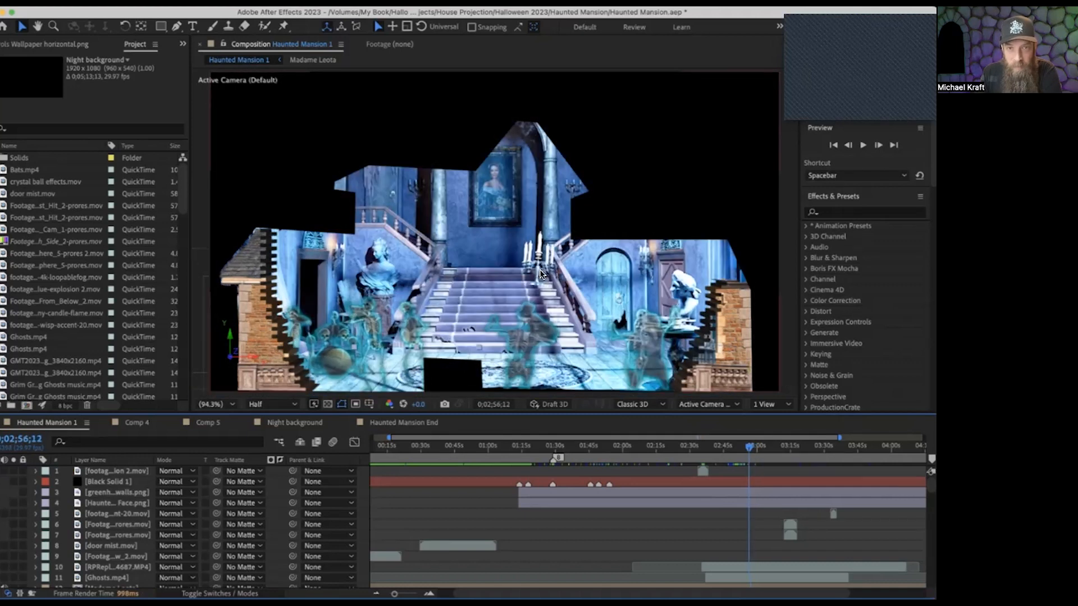
drag(747, 446, 764, 447)
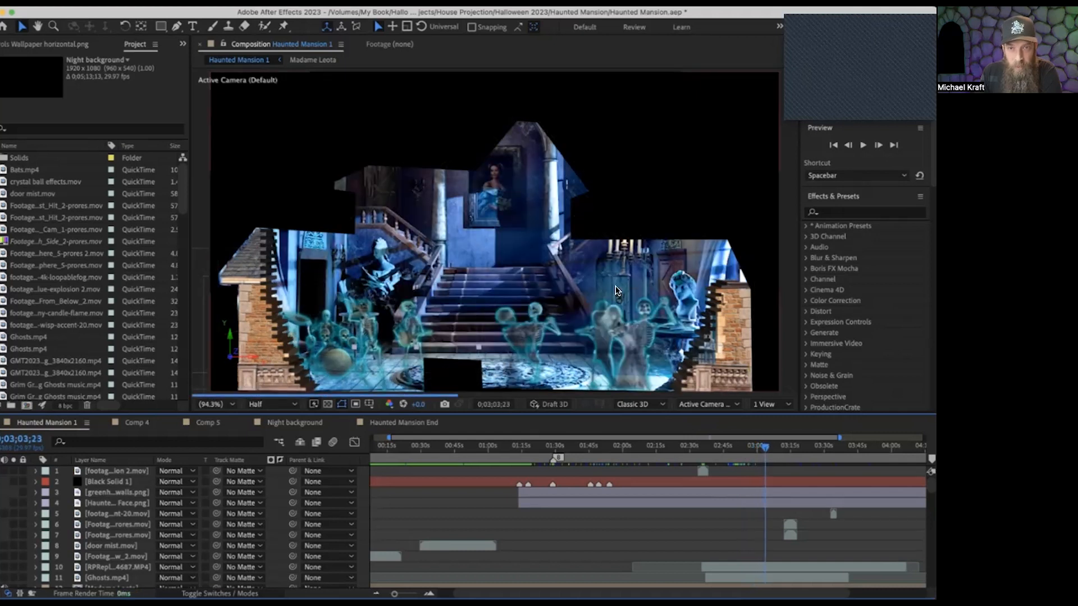
drag(760, 450, 775, 452)
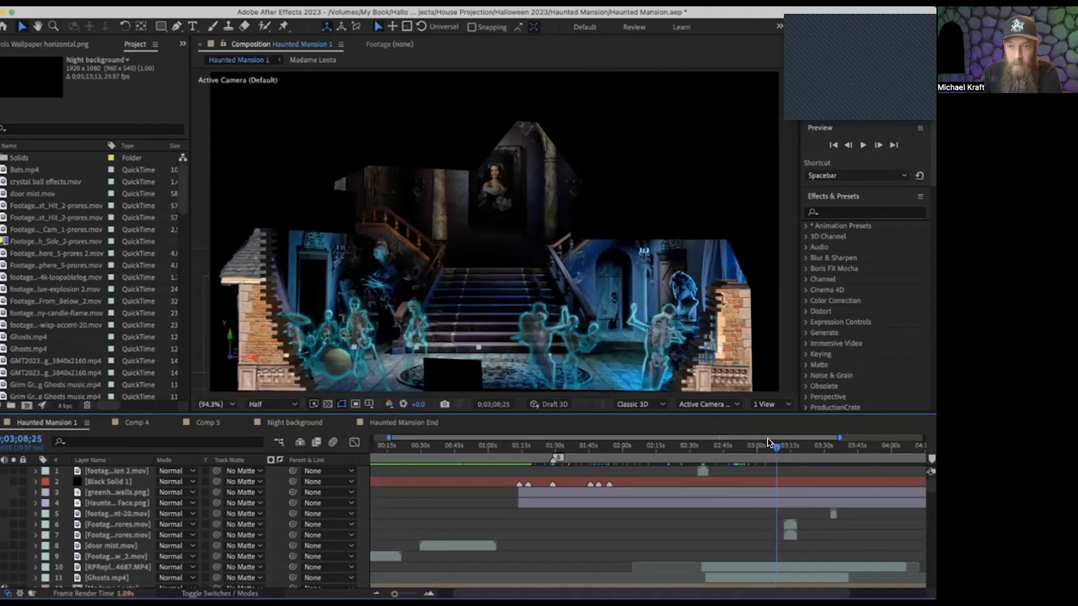
Scrub back and forth over the hall-to-graveyard transition around 0;03;12;14, and play it up to 0;03;14;21.
drag(773, 444, 783, 446)
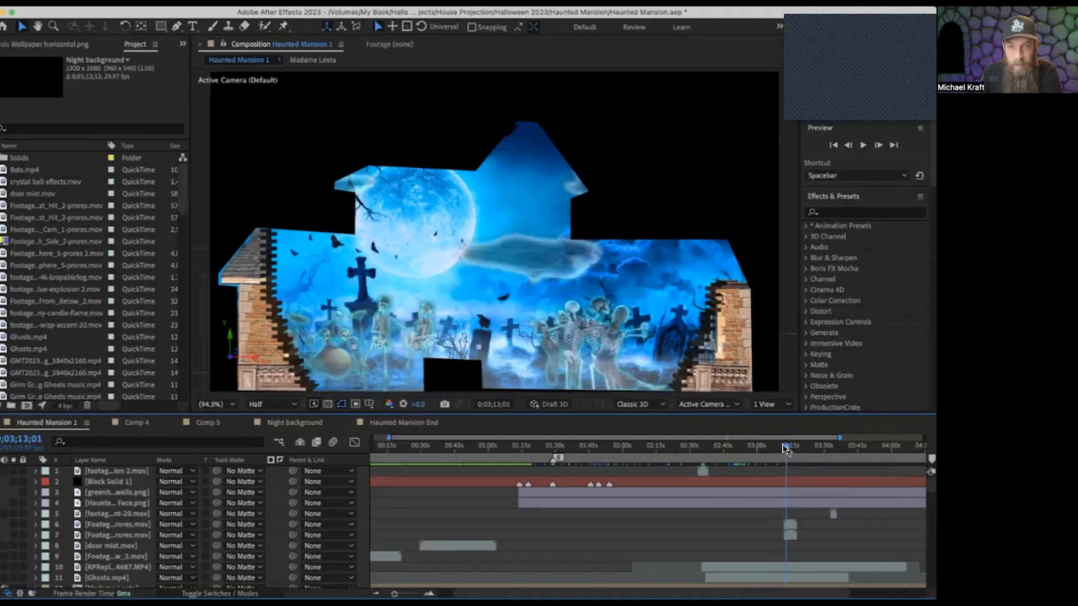
drag(783, 447, 780, 448)
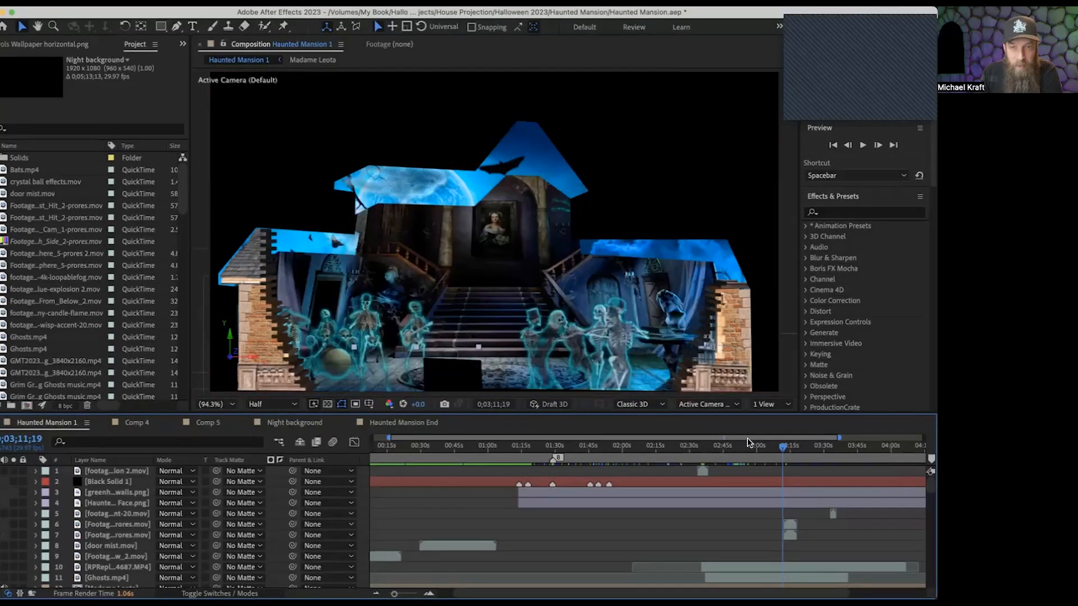
drag(779, 446, 785, 449)
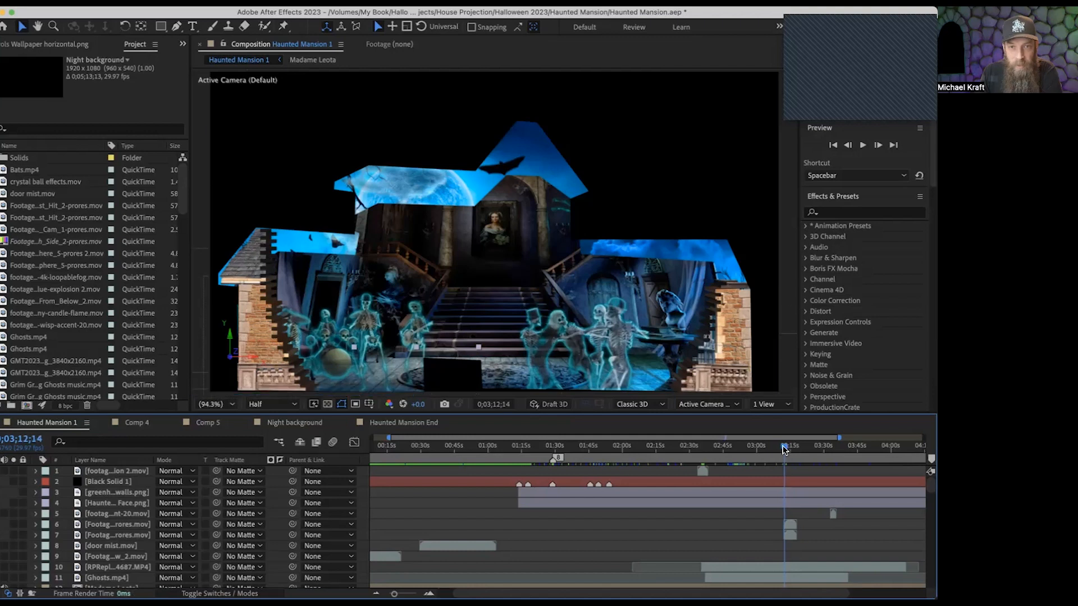
key(space)
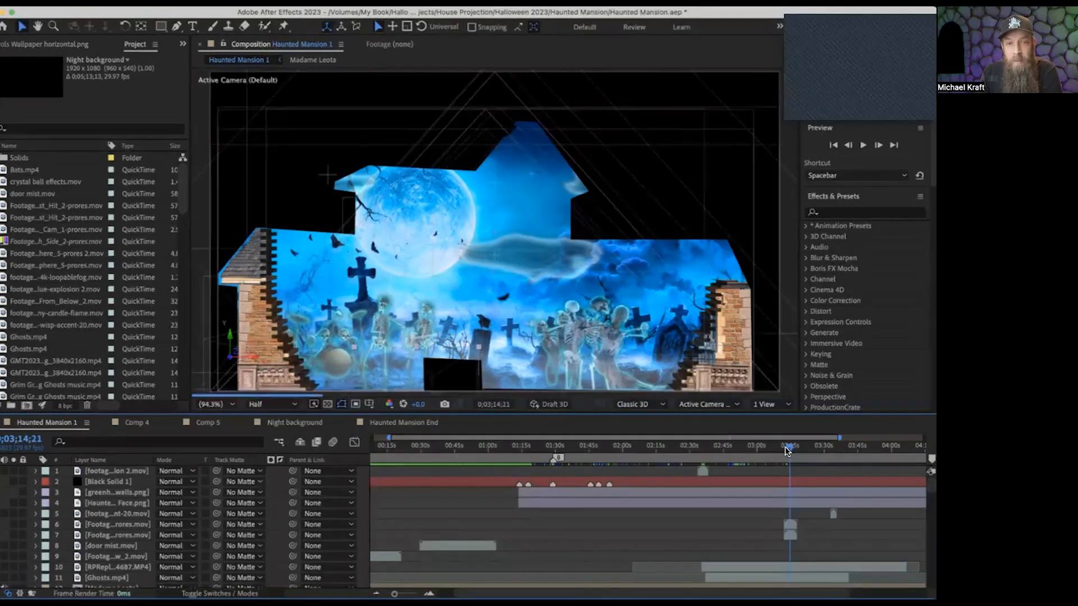
key(space)
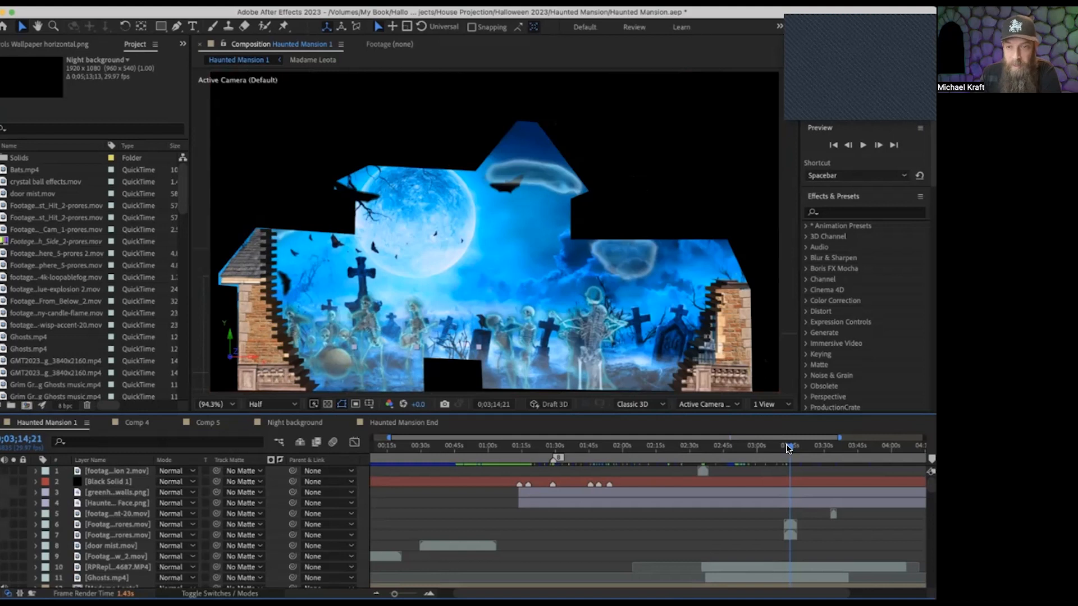
Scrub the graveyard scene in Haunted Mansion 1 past the skeleton ghosts and drifting clouds to 0;03;33;07.
drag(790, 449, 815, 452)
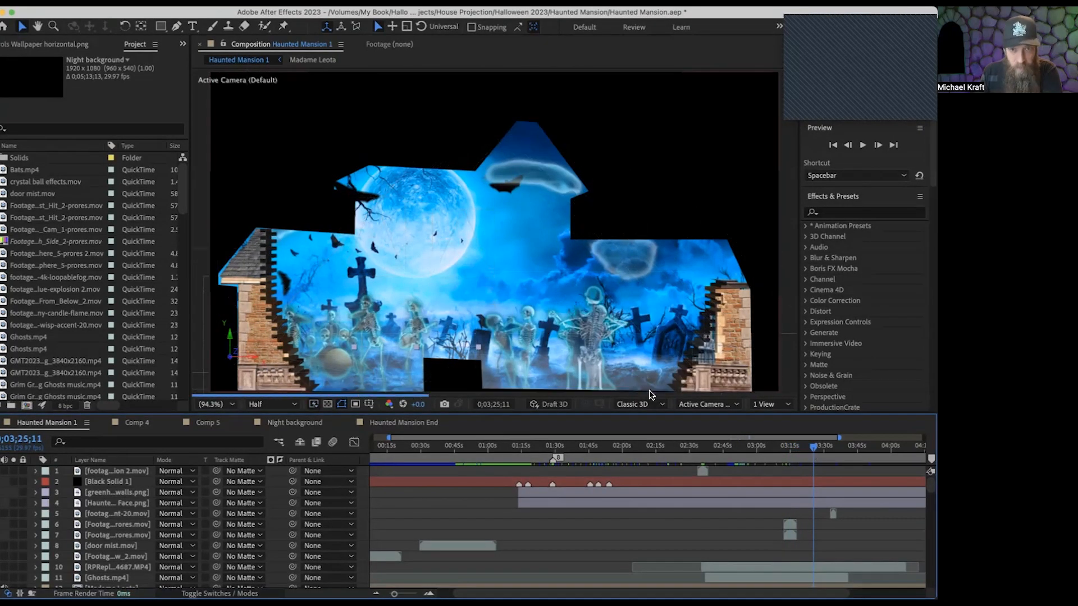
drag(809, 446, 825, 454)
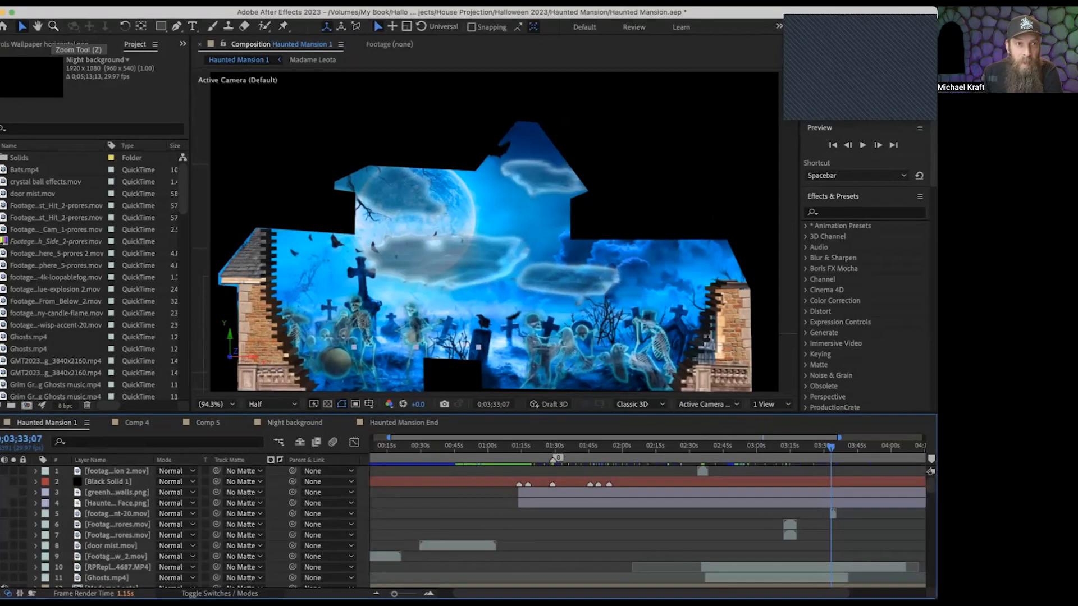
Open the Haunted Mansion ending.aep project and enlarge the Haunted Mansion Ending comp to fit the viewer.
click(81, 3)
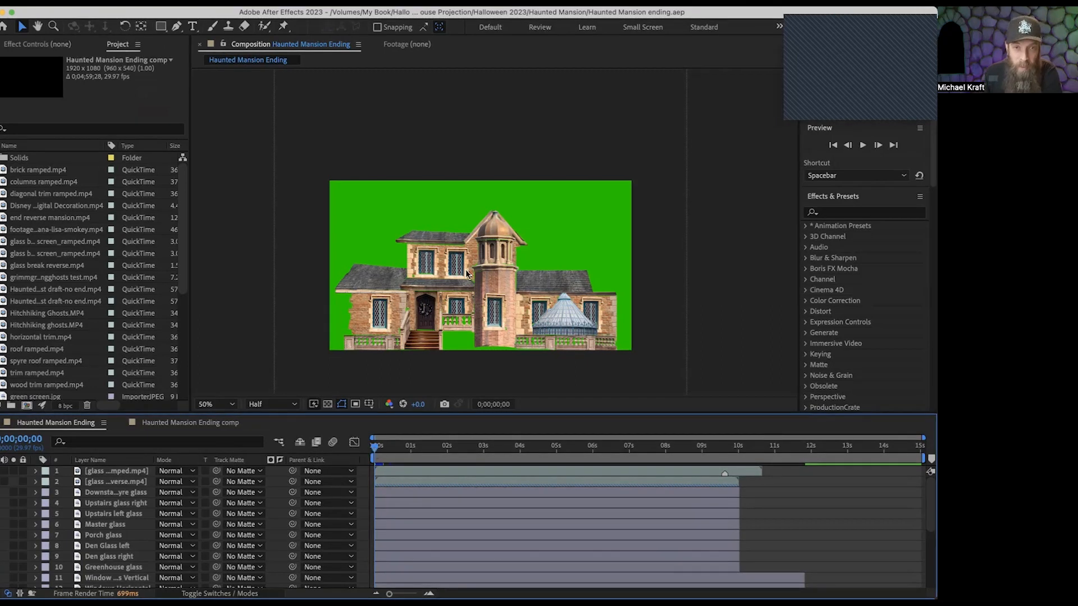
click(227, 404)
click(222, 194)
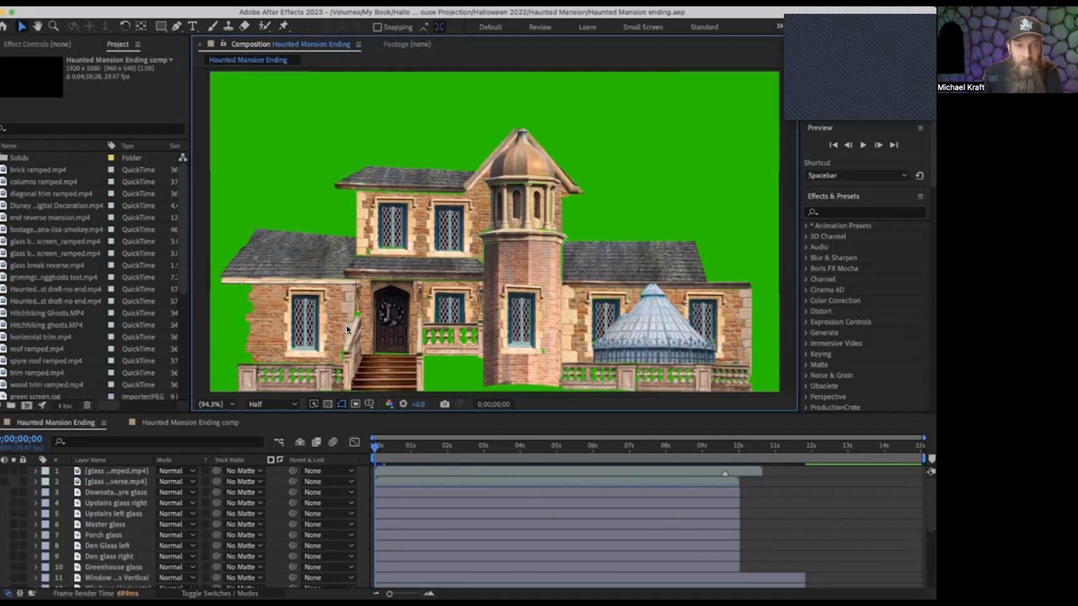
Scrub back and forth over the first second of Haunted Mansion Ending, examining how the house breaks apart against the green screen.
drag(375, 447, 390, 452)
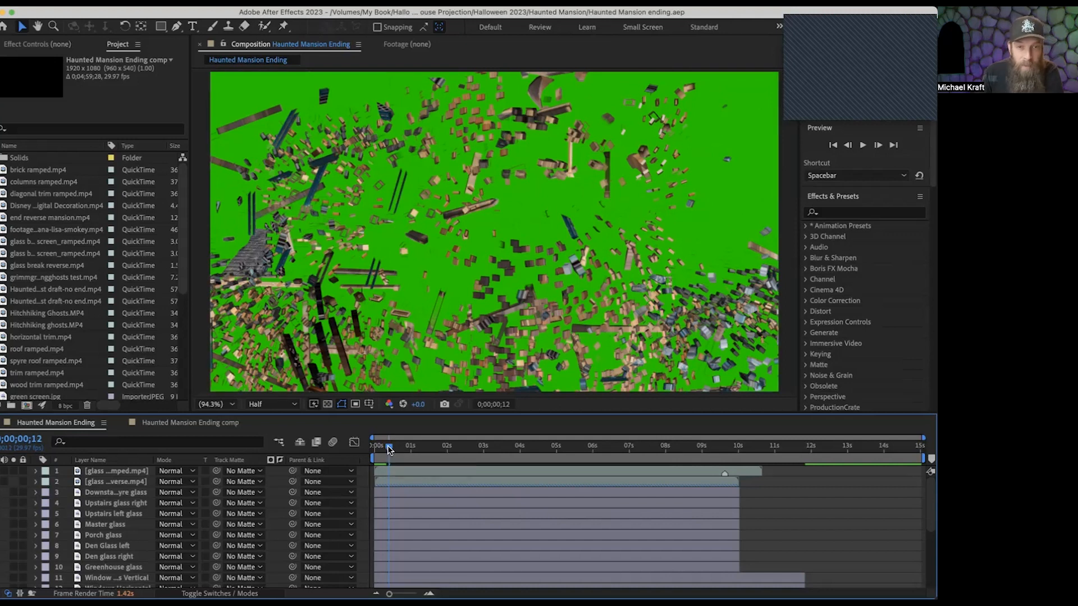
drag(388, 449, 376, 446)
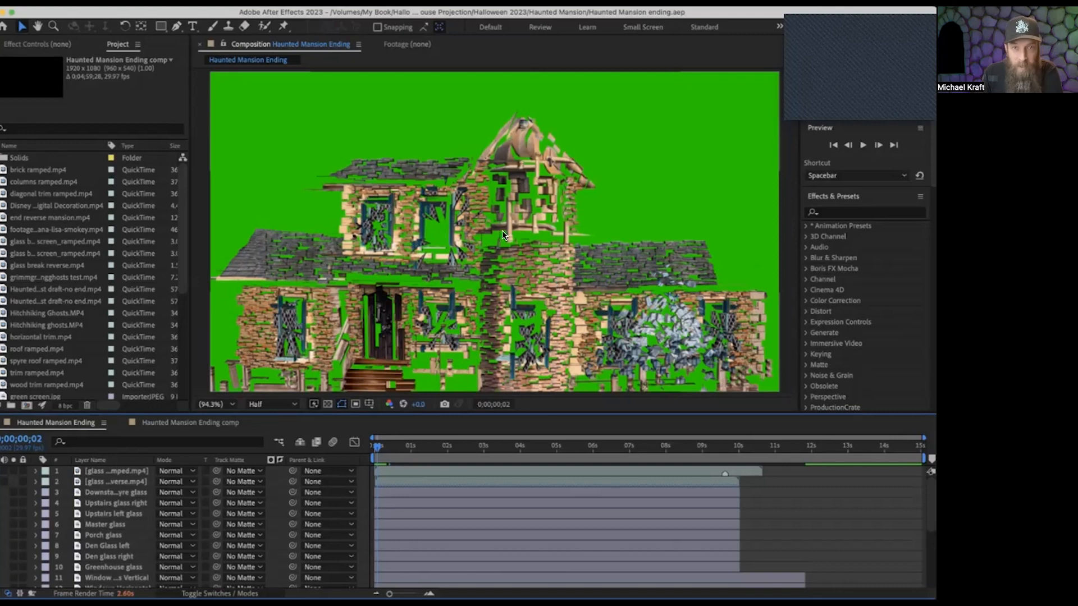
click(374, 447)
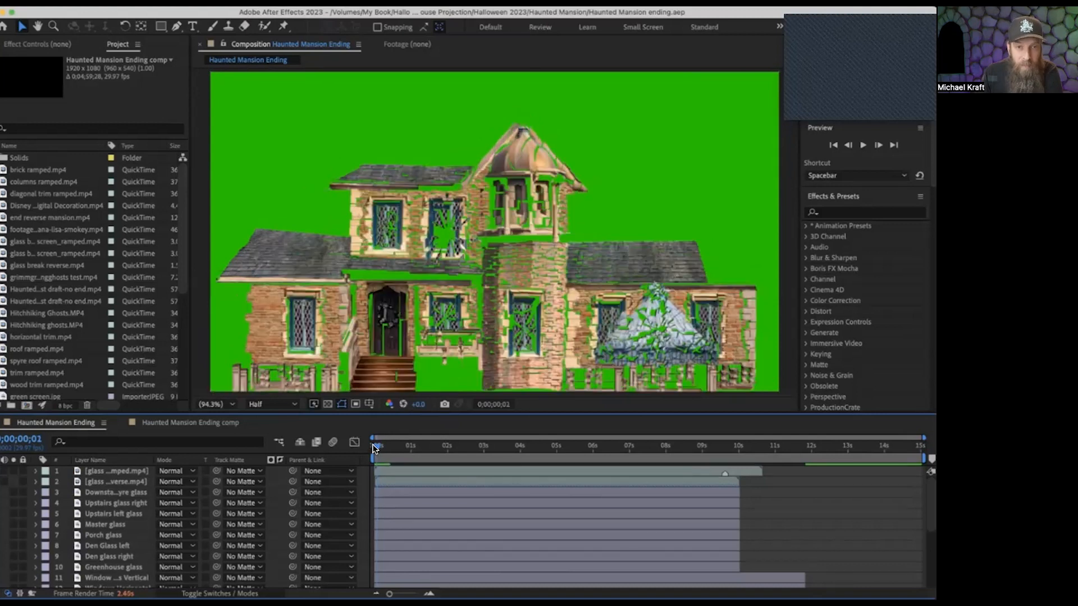
click(373, 447)
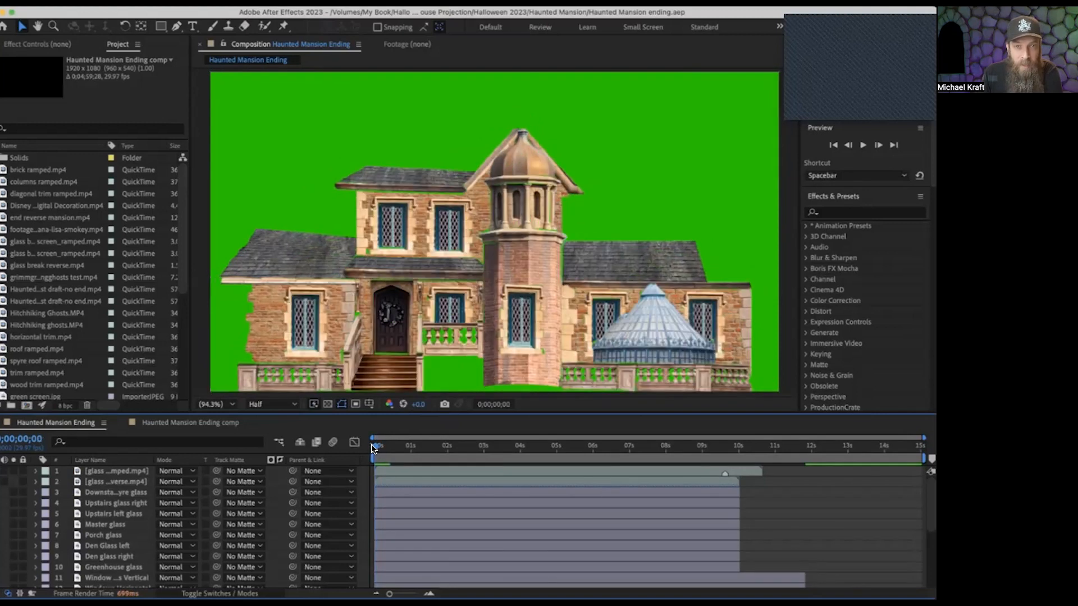
drag(371, 443, 411, 454)
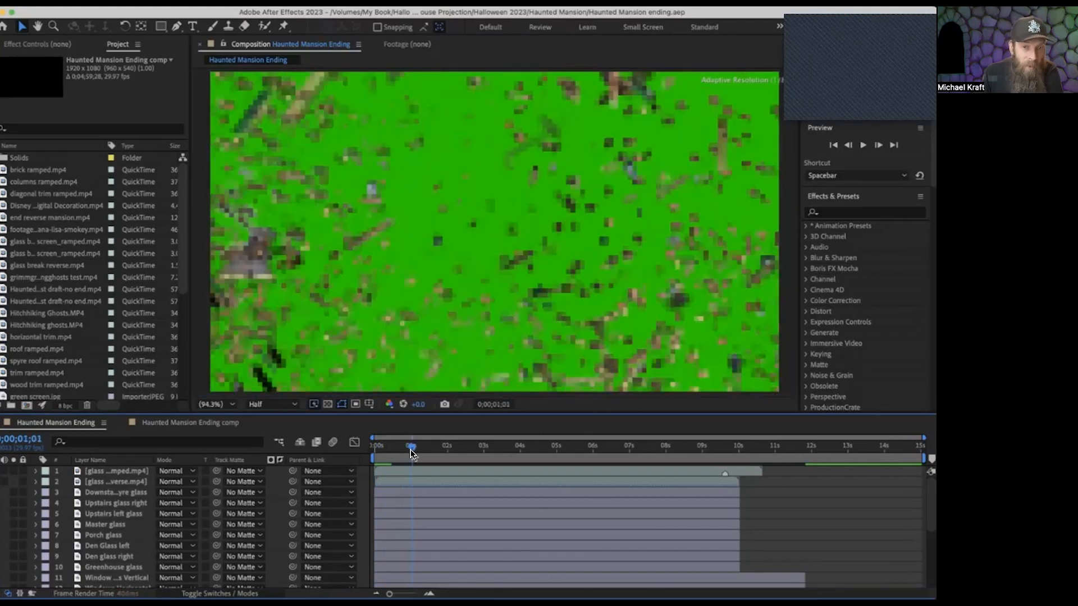
drag(412, 449, 370, 458)
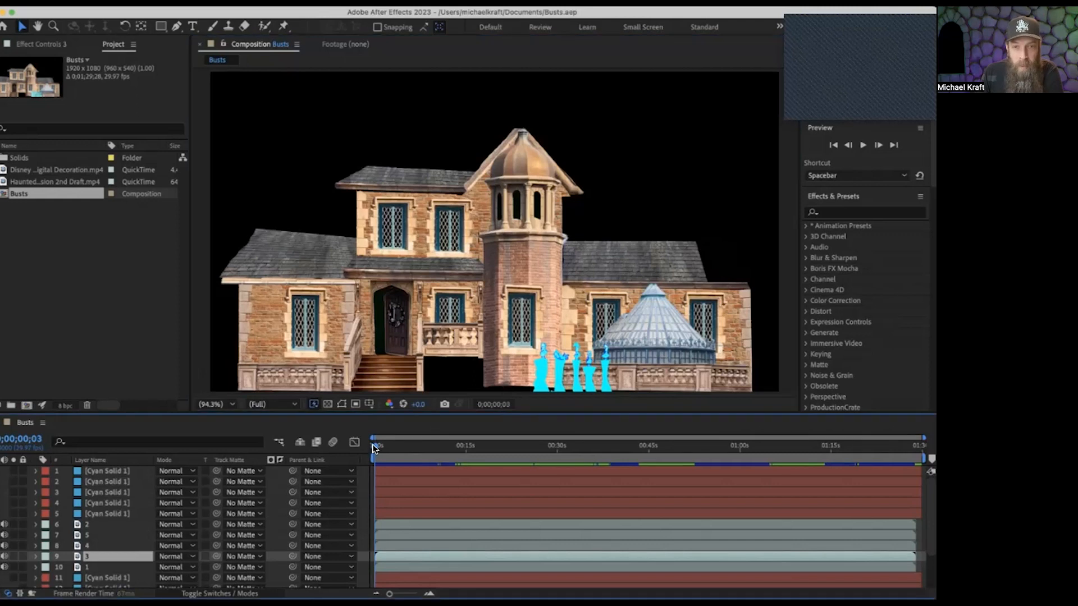
In the Busts comp, examine the five cyan busts at 400% magnification, first at 0;01;05;14 and on to 0;01;11;13.
drag(371, 445, 769, 492)
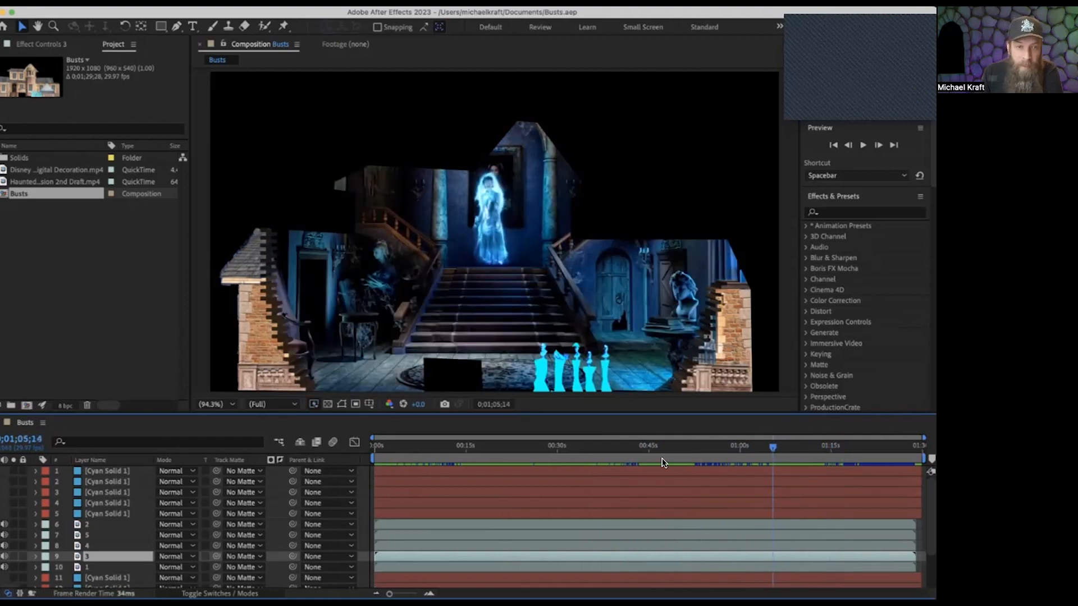
click(231, 400)
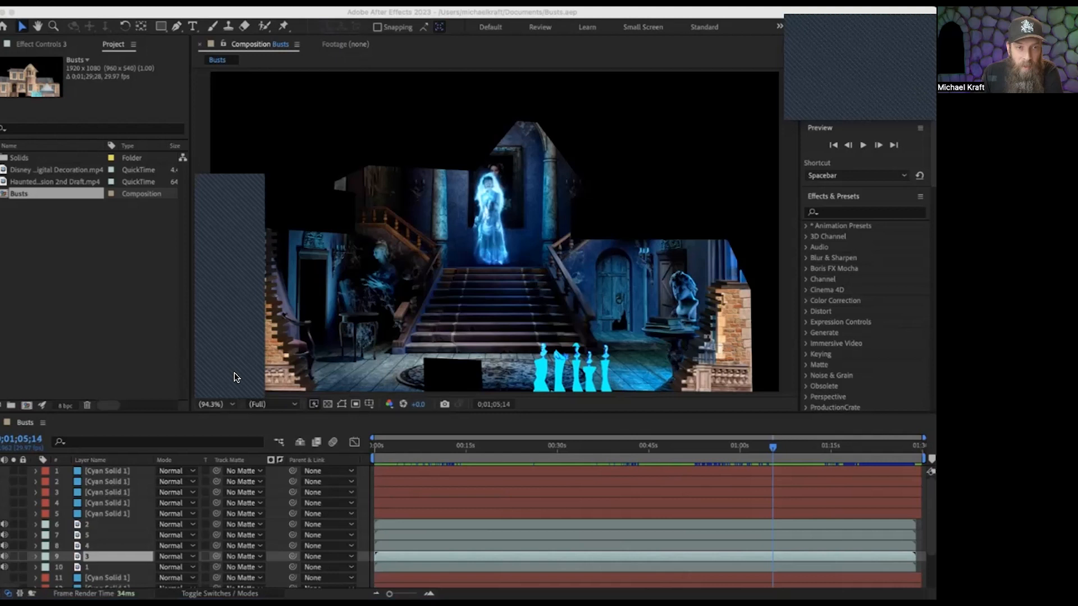
click(230, 341)
click(37, 26)
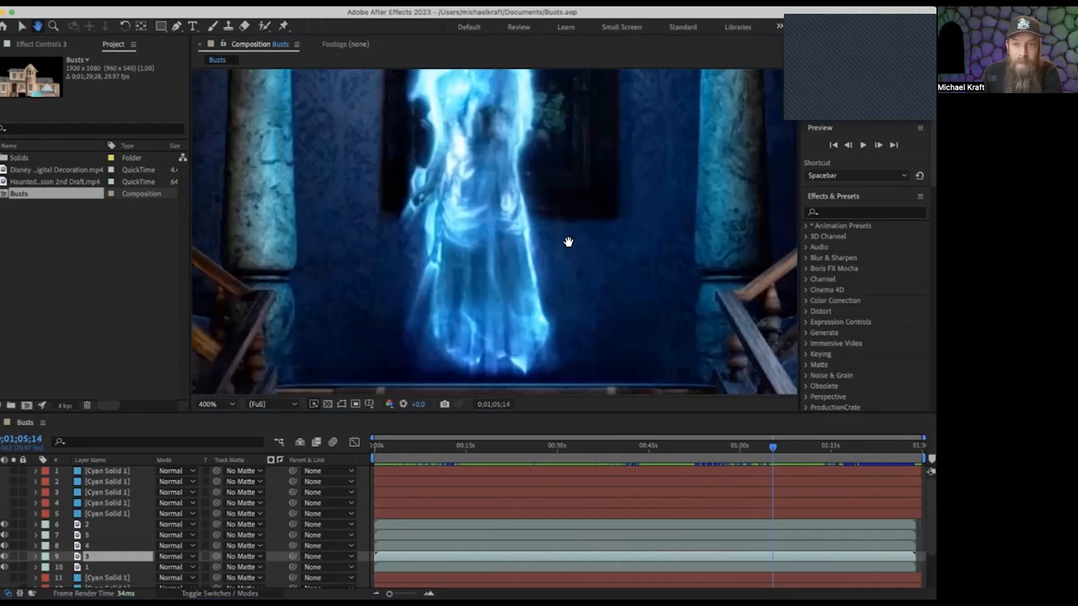
drag(568, 241, 353, 113)
drag(599, 271, 382, 124)
drag(514, 246, 511, 206)
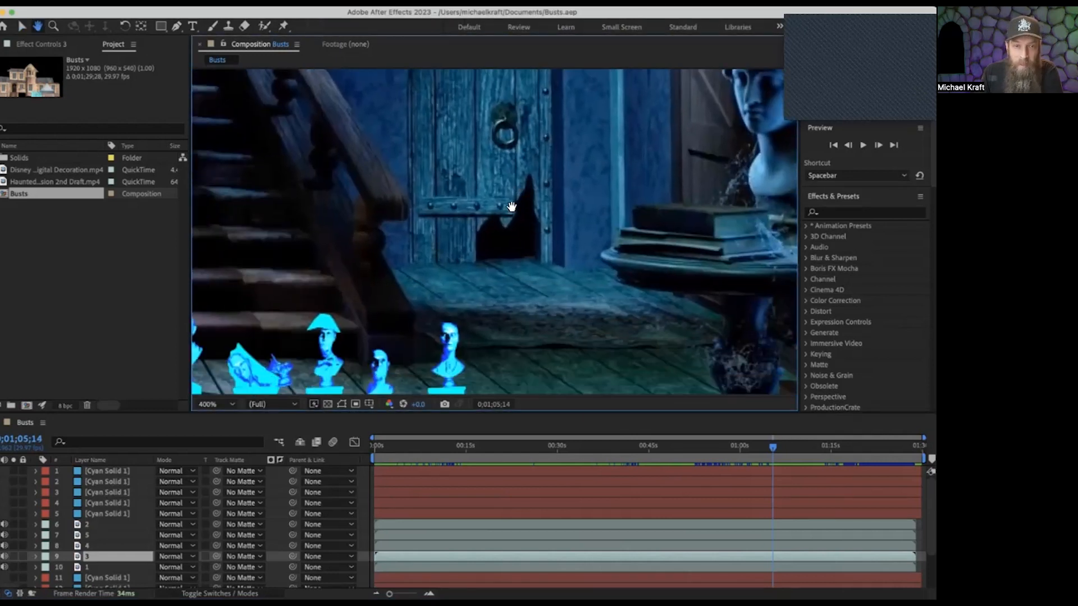
drag(392, 340, 527, 168)
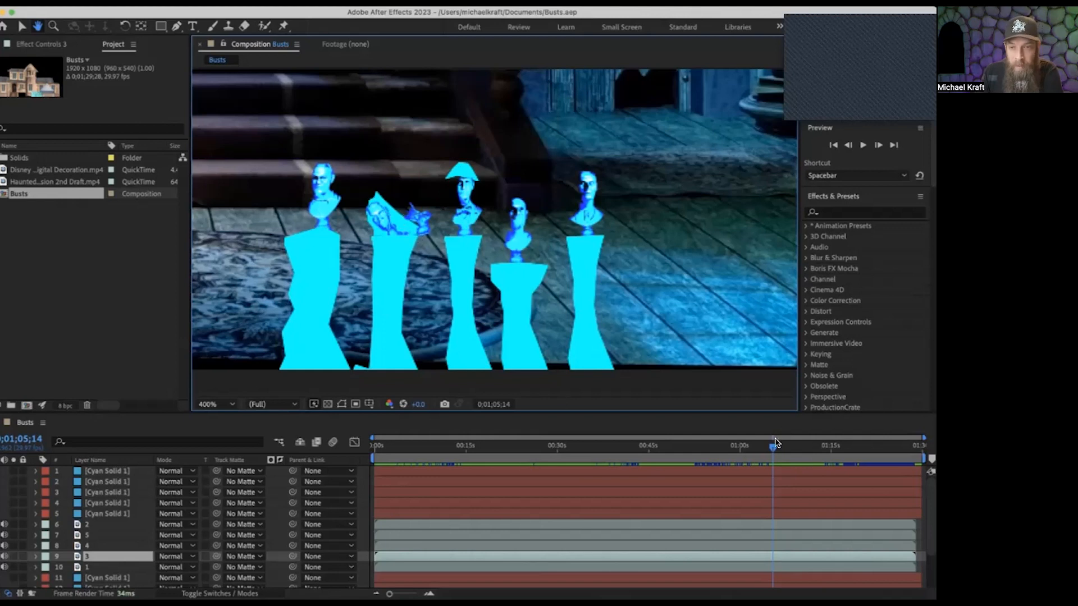
drag(770, 446, 805, 440)
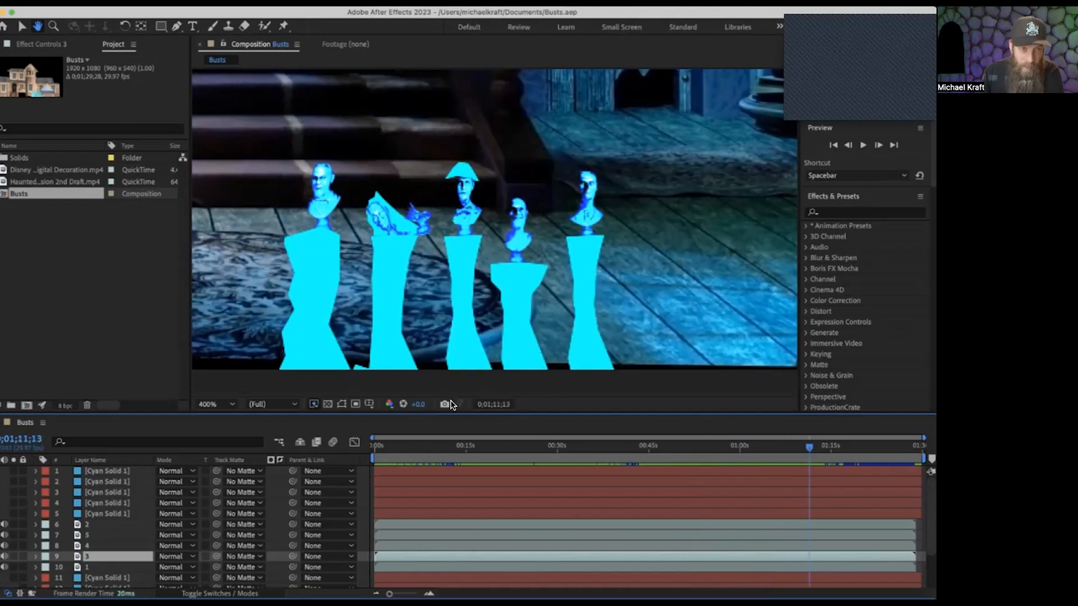